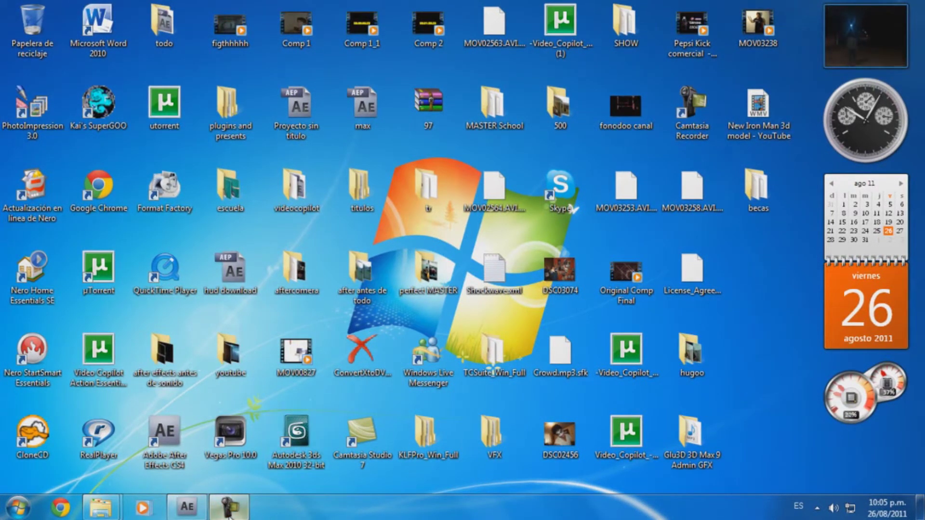
Bring the youtube folder window to the front in Explorer and select the star wars clip
{"action": "left_click", "coordinate": [230, 510]}
{"action": "left_click", "coordinate": [230, 512]}
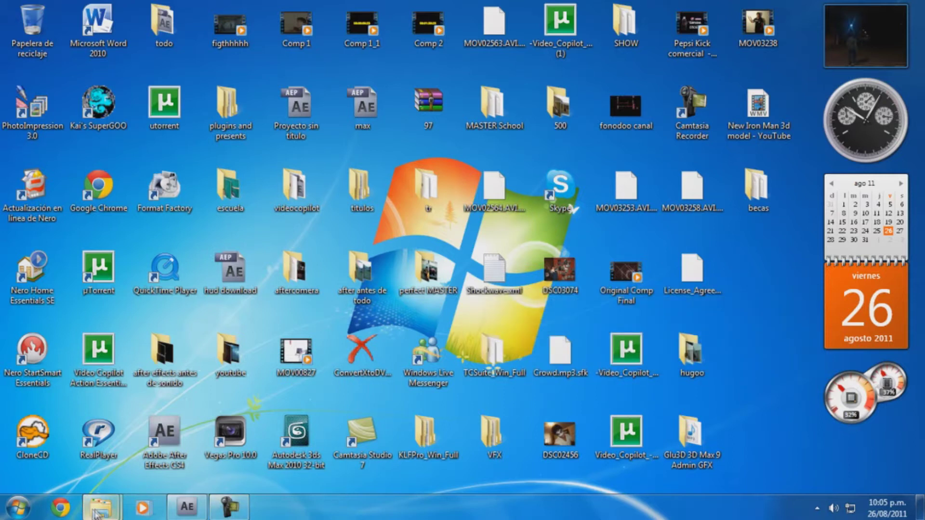
{"action": "mouse_move", "coordinate": [98, 513]}
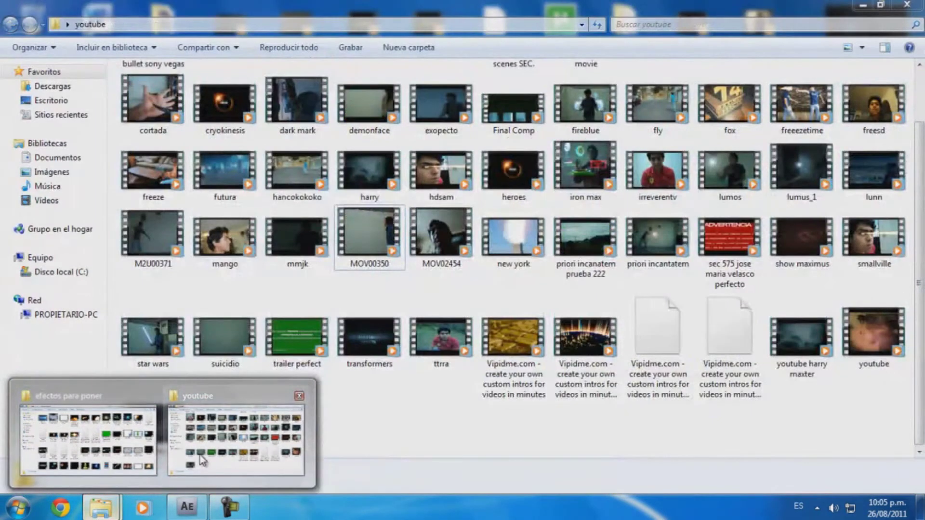
{"action": "mouse_move", "coordinate": [139, 453]}
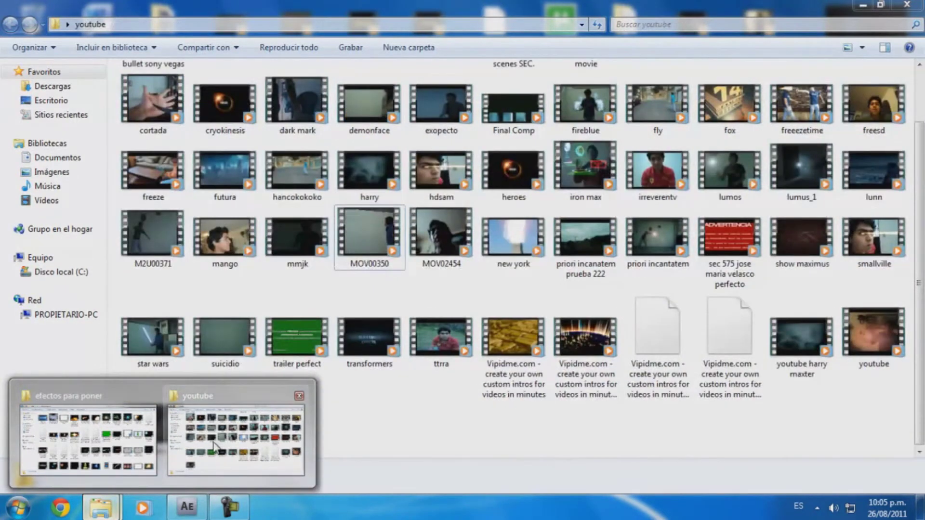
{"action": "left_click", "coordinate": [214, 446]}
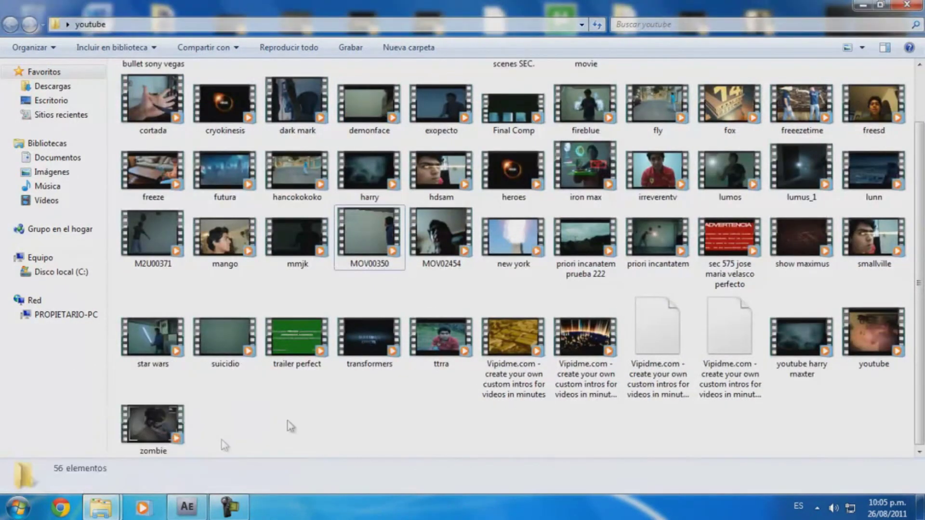
{"action": "mouse_move", "coordinate": [876, 411]}
{"action": "left_mouse_down"}
{"action": "mouse_move", "coordinate": [378, 385]}
{"action": "mouse_move", "coordinate": [238, 413]}
{"action": "left_mouse_up"}
{"action": "left_click", "coordinate": [165, 349]}
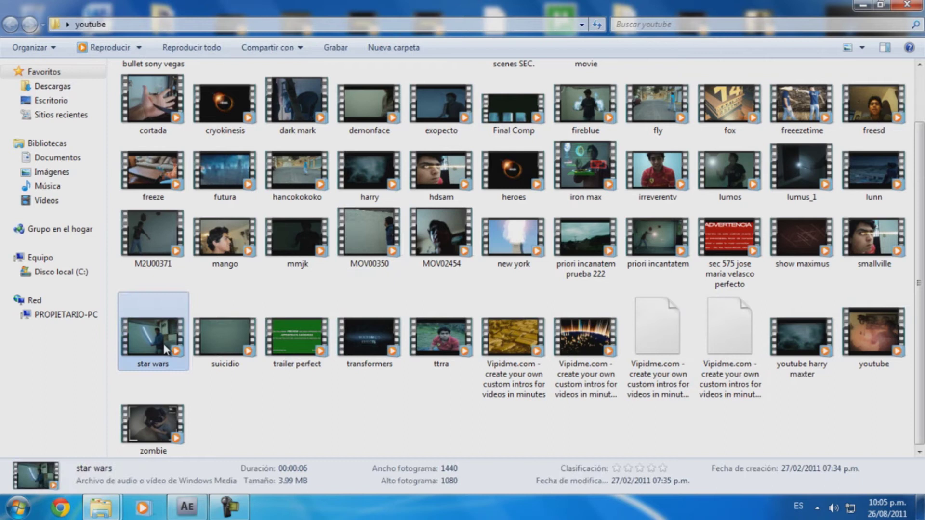
{"action": "double_click", "coordinate": [165, 349]}
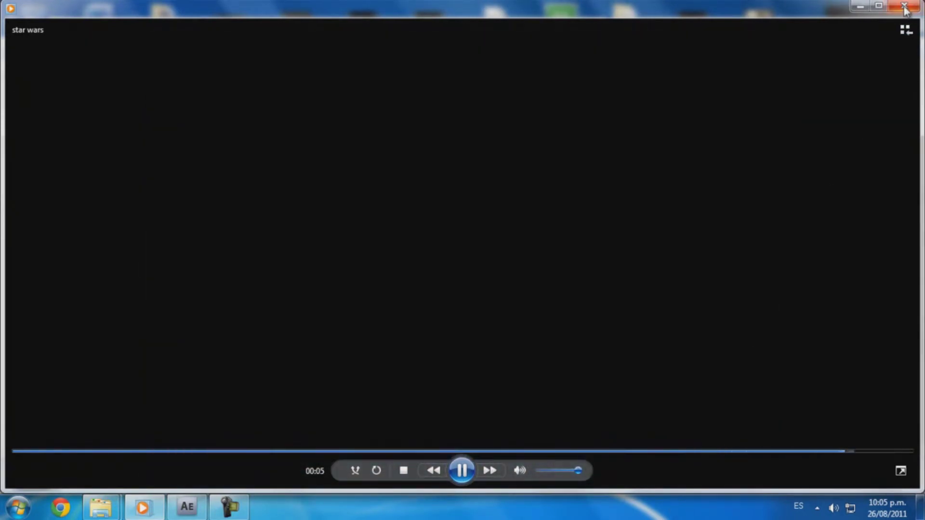
{"action": "left_click", "coordinate": [904, 5]}
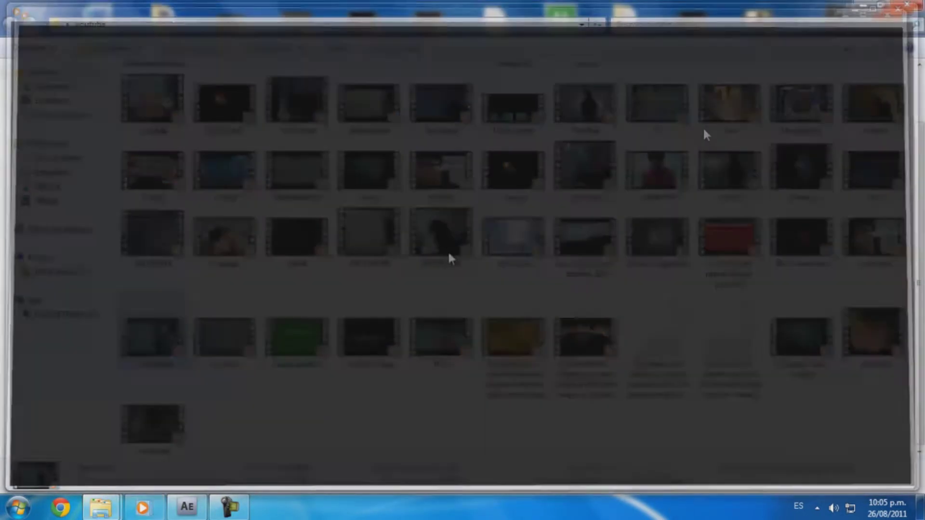
Import MOV00358.AVI from the desktop's aftercomera folder, build a composition from it, and scrub to about 6 seconds
{"action": "key", "text": "alt+Tab"}
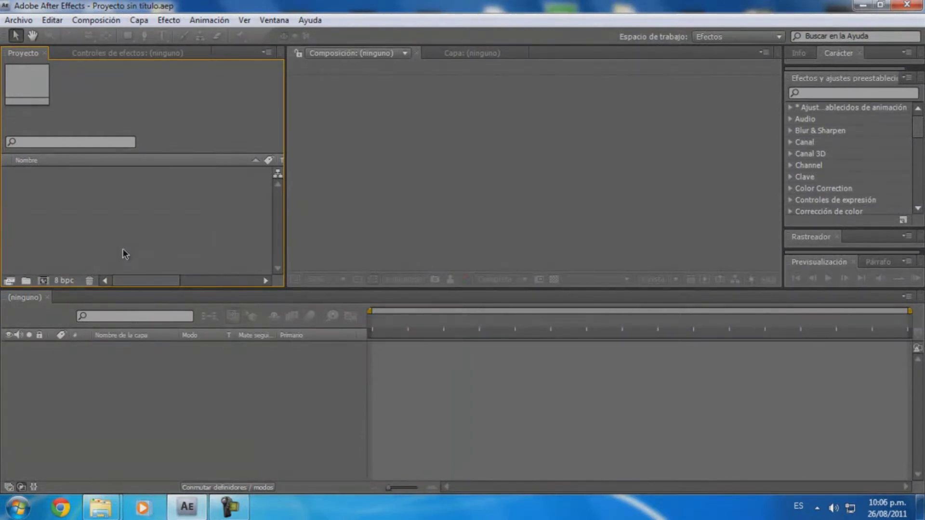
{"action": "left_click", "coordinate": [19, 20]}
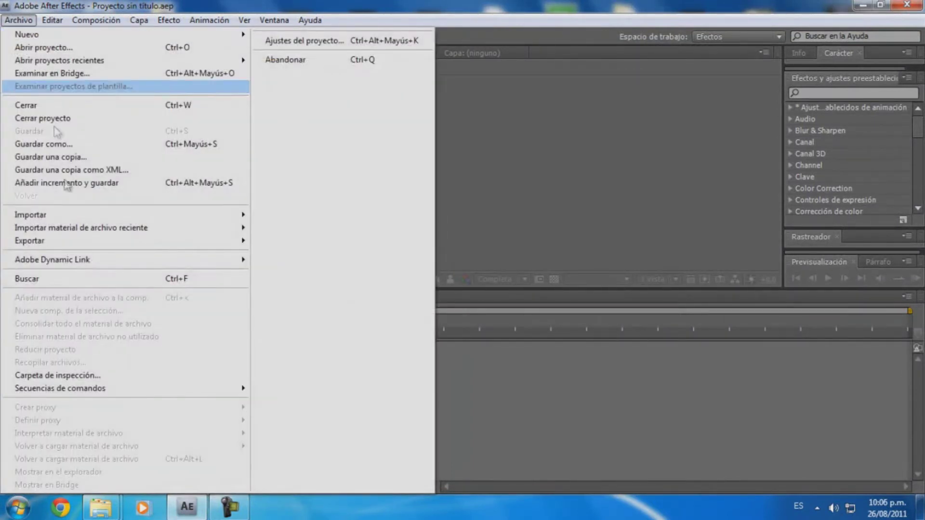
{"action": "mouse_move", "coordinate": [103, 216]}
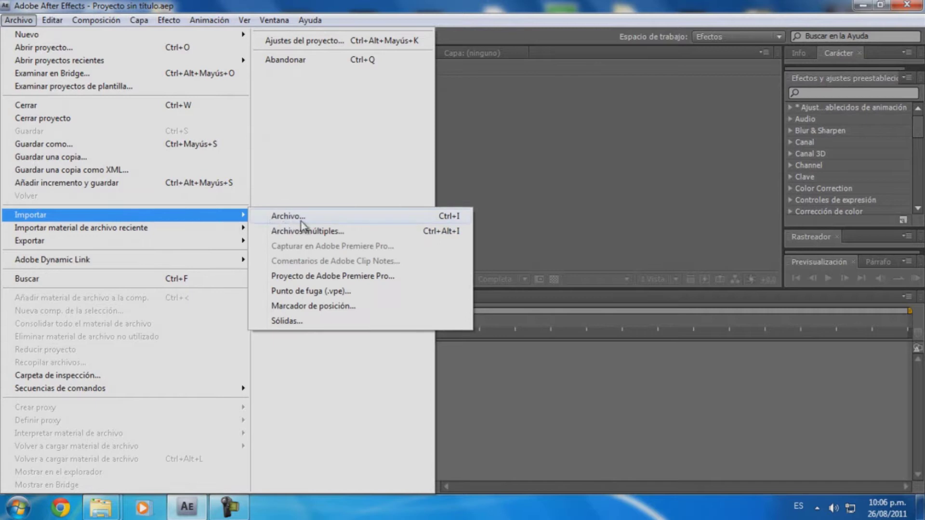
{"action": "left_click", "coordinate": [288, 216]}
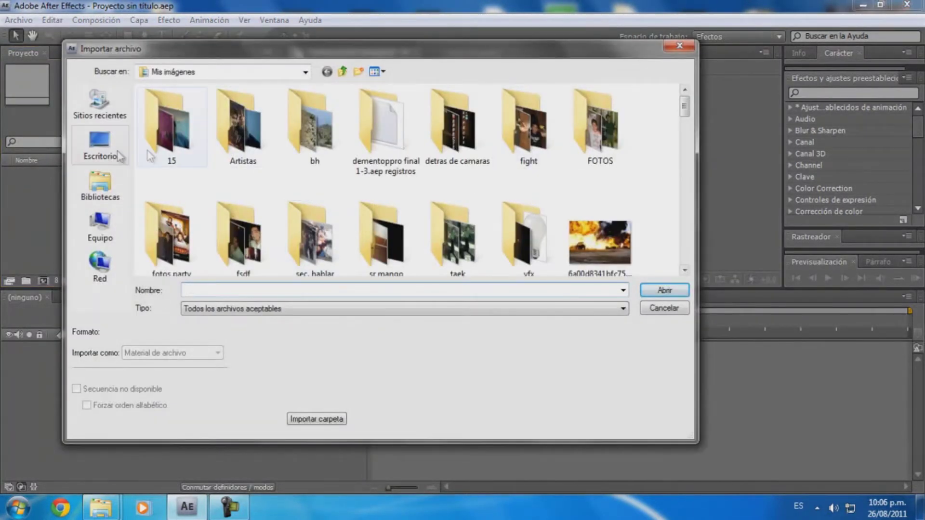
{"action": "left_click", "coordinate": [101, 151]}
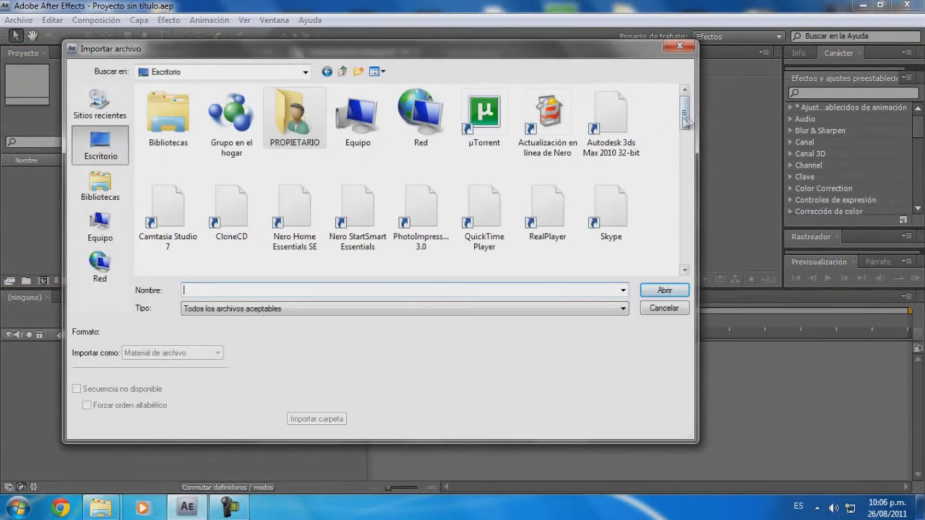
{"action": "left_click_drag", "start_coordinate": [686, 123], "coordinate": [684, 165]}
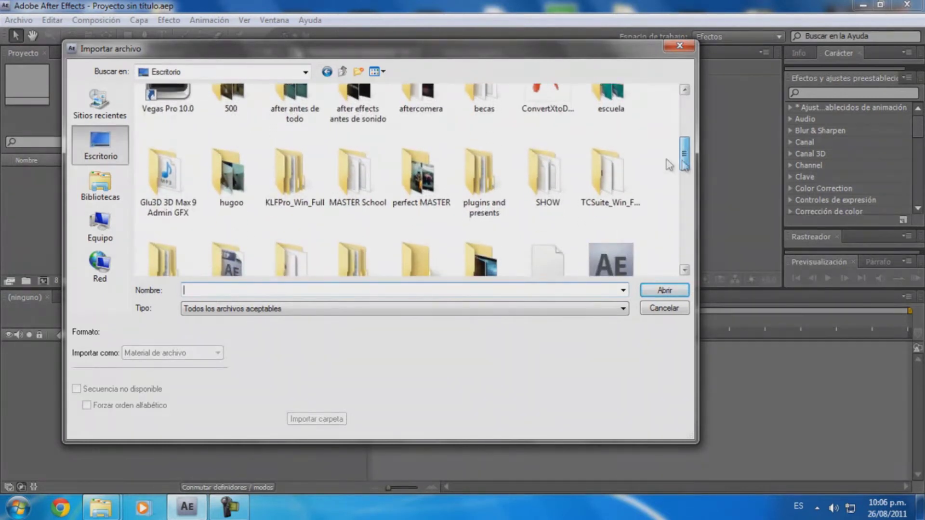
{"action": "double_click", "coordinate": [415, 107]}
{"action": "mouse_move", "coordinate": [684, 125]}
{"action": "left_mouse_down"}
{"action": "mouse_move", "coordinate": [686, 137]}
{"action": "mouse_move", "coordinate": [684, 122]}
{"action": "left_mouse_up"}
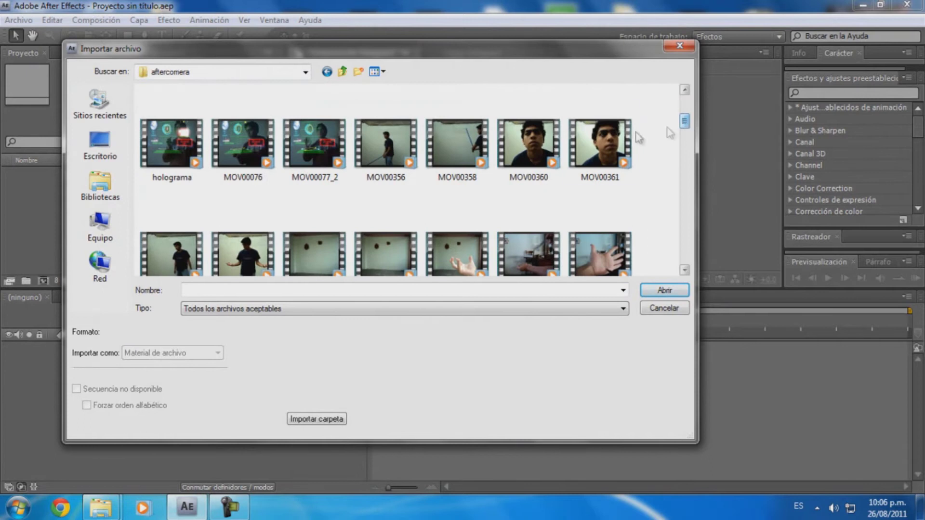
{"action": "left_click", "coordinate": [477, 154]}
{"action": "left_click", "coordinate": [664, 290]}
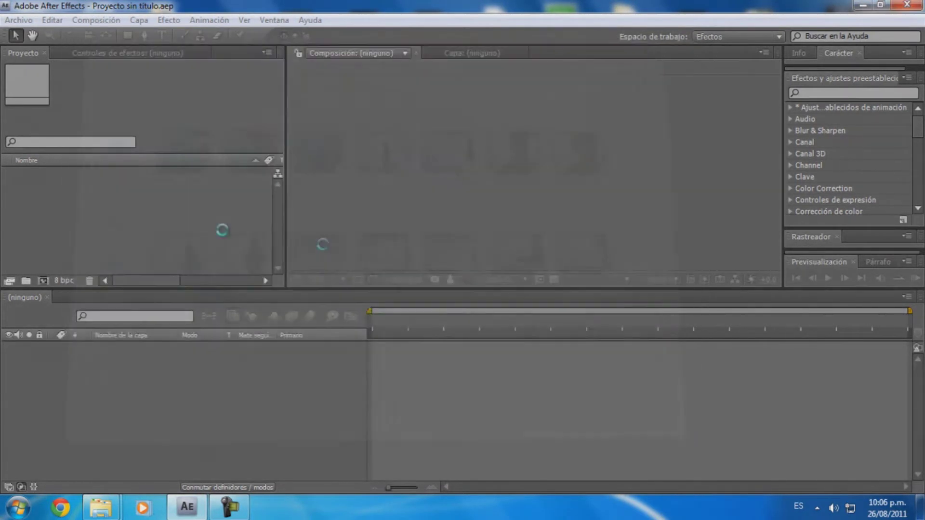
{"action": "mouse_move", "coordinate": [60, 173]}
{"action": "left_mouse_down"}
{"action": "mouse_move", "coordinate": [177, 398]}
{"action": "mouse_move", "coordinate": [182, 384]}
{"action": "left_mouse_up"}
{"action": "left_click_drag", "start_coordinate": [370, 327], "coordinate": [540, 342]}
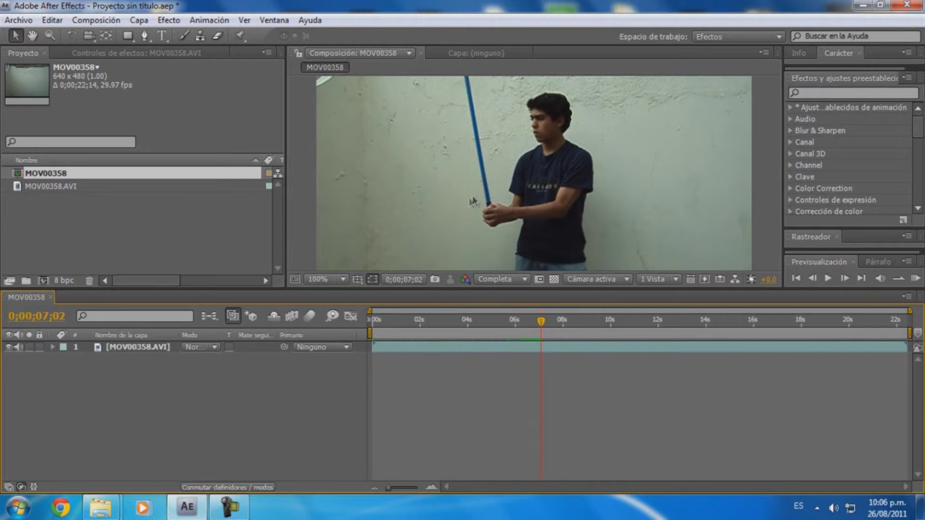
Add a new black solid layer, Sólido Negro 1, above the MOV00358 clip
{"action": "left_click", "coordinate": [49, 263]}
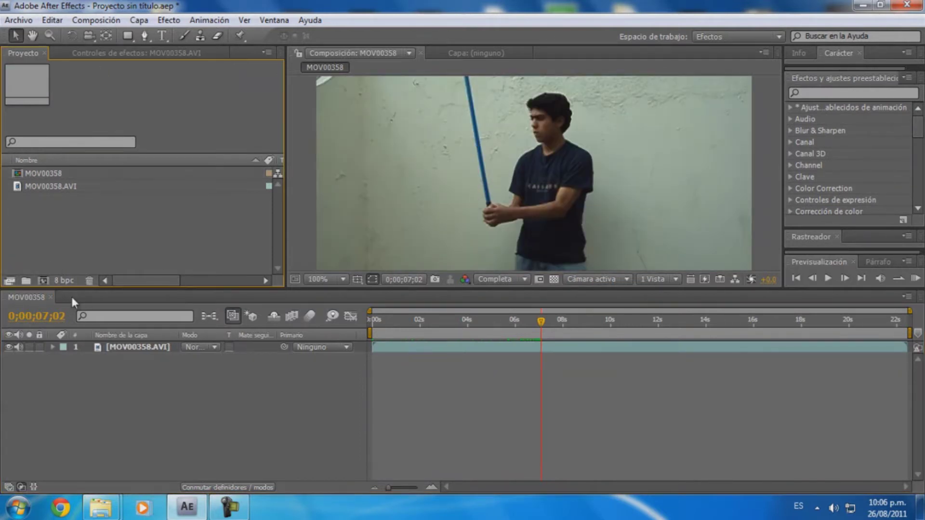
{"action": "right_click", "coordinate": [82, 365]}
{"action": "mouse_move", "coordinate": [316, 365]}
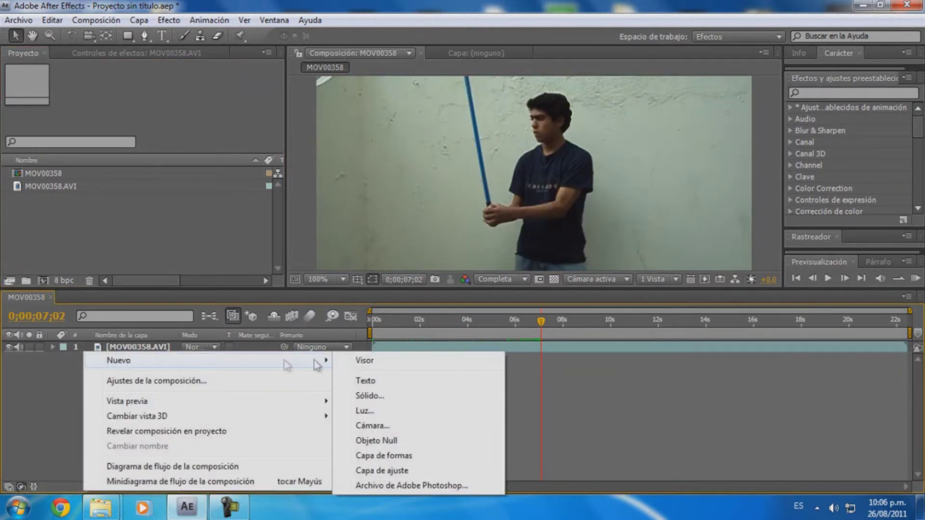
{"action": "left_click", "coordinate": [371, 398]}
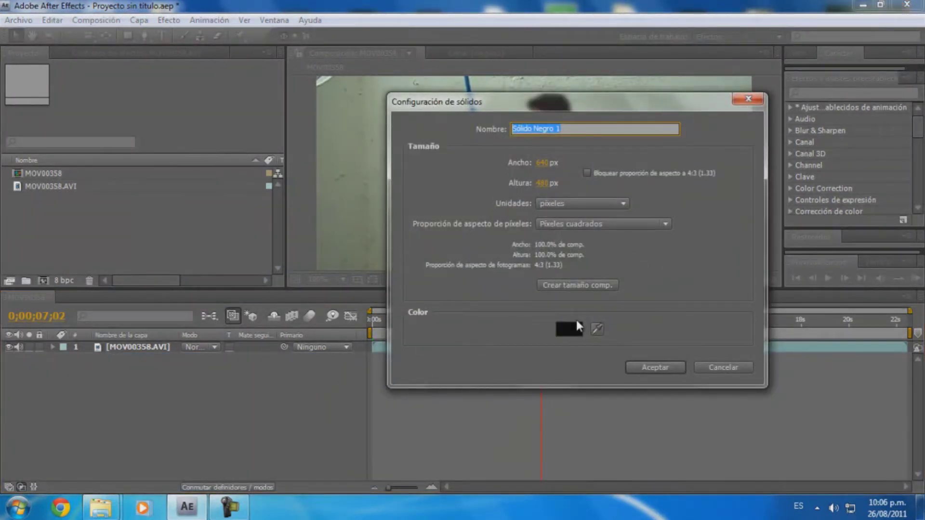
{"action": "left_click", "coordinate": [659, 369]}
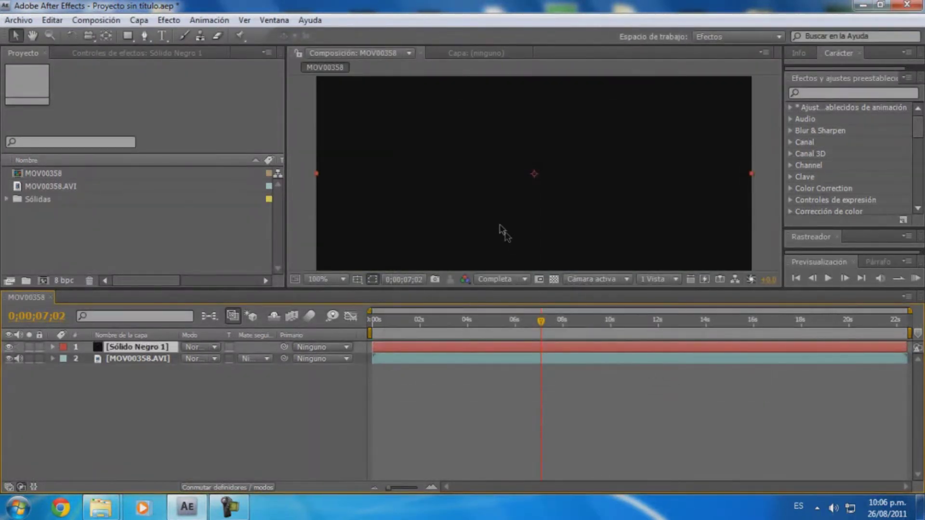
View the composition at full size and turn off Sólido Negro 1's visibility so the video shows
{"action": "key", "text": "period"}
{"action": "key", "text": "period"}
{"action": "left_click", "coordinate": [127, 39]}
{"action": "left_click", "coordinate": [8, 347]}
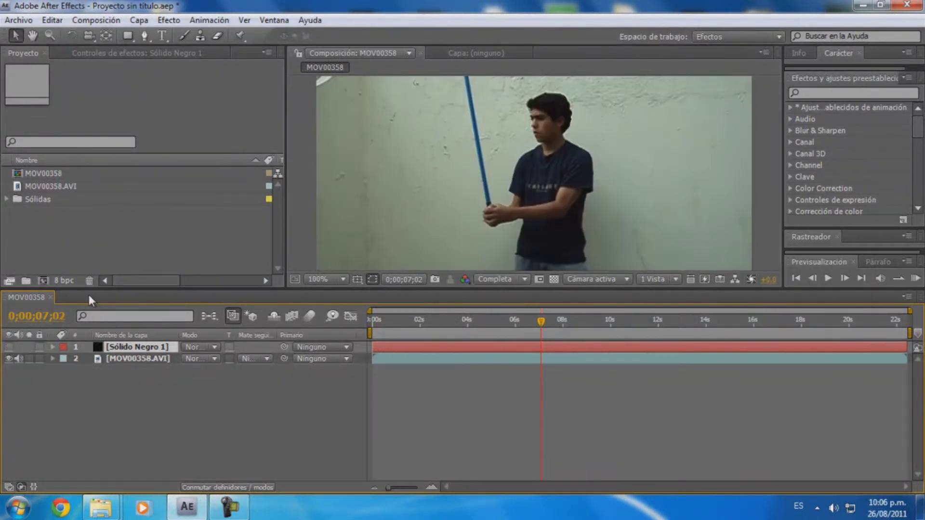
{"action": "left_click", "coordinate": [136, 359]}
{"action": "left_click", "coordinate": [141, 348]}
Pan the composition view down and reselect the Sólido Negro 1 layer
{"action": "scroll", "coordinate": [543, 262], "scroll_direction": "down", "scroll_amount": 1}
{"action": "scroll", "coordinate": [513, 237], "scroll_direction": "up", "scroll_amount": 1}
{"action": "scroll", "coordinate": [490, 238], "scroll_direction": "up", "scroll_amount": 1}
{"action": "scroll", "coordinate": [491, 238], "scroll_direction": "down", "scroll_amount": 1}
{"action": "scroll", "coordinate": [490, 238], "scroll_direction": "down", "scroll_amount": 1}
{"action": "scroll", "coordinate": [490, 238], "scroll_direction": "up", "scroll_amount": 1}
{"action": "key", "text": "h"}
{"action": "mouse_move", "coordinate": [491, 167]}
{"action": "left_mouse_down"}
{"action": "mouse_move", "coordinate": [503, 189]}
{"action": "mouse_move", "coordinate": [489, 192]}
{"action": "left_mouse_up"}
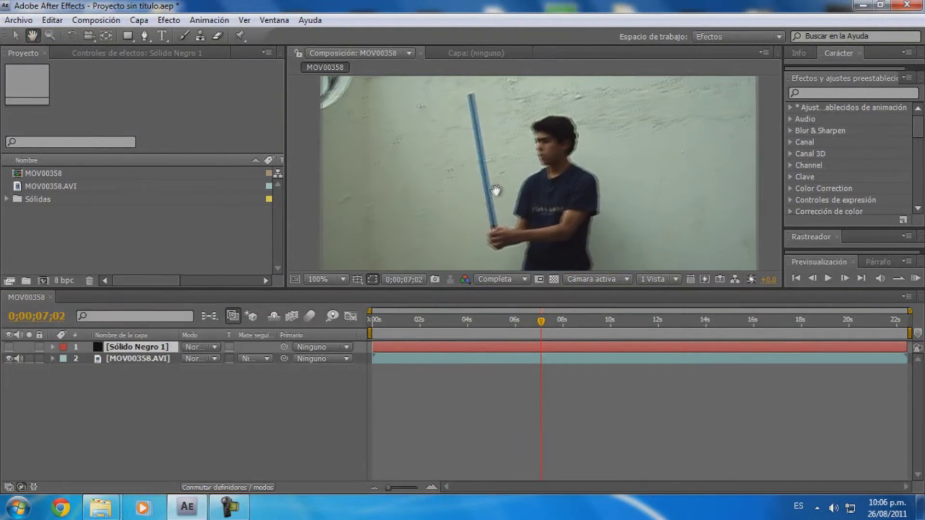
{"action": "left_click", "coordinate": [12, 41]}
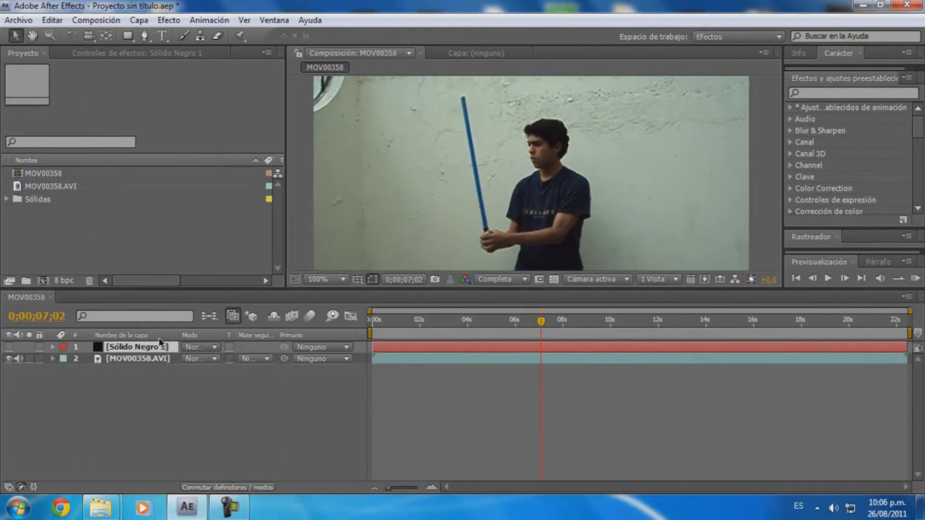
{"action": "left_click", "coordinate": [153, 347]}
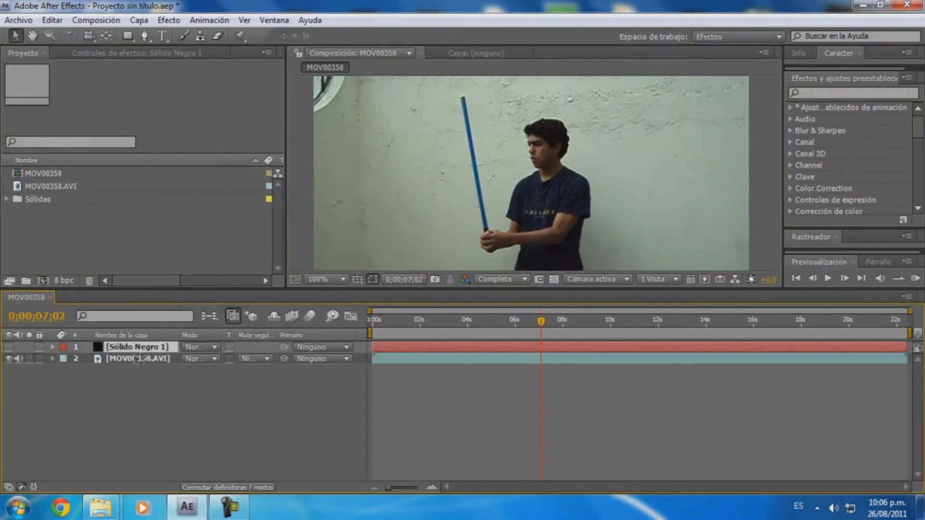
{"action": "right_click", "coordinate": [120, 398]}
{"action": "mouse_move", "coordinate": [222, 366]}
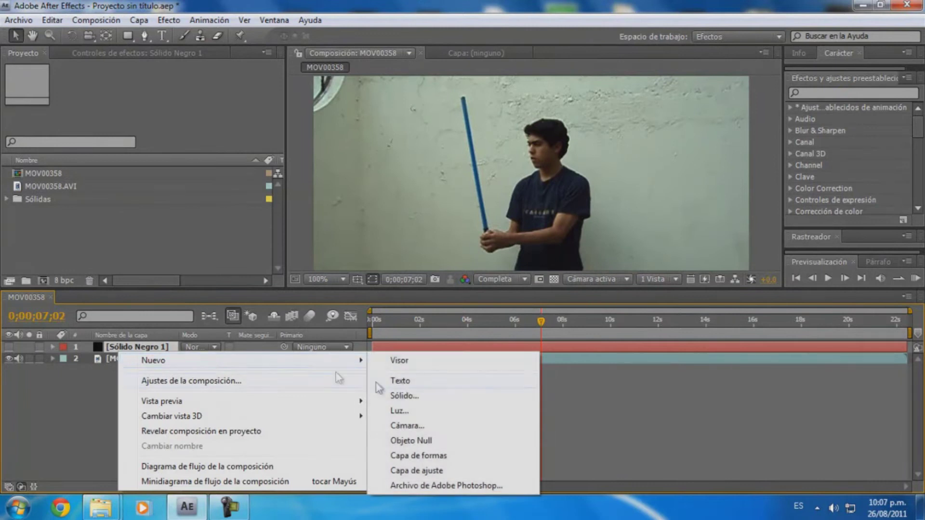
{"action": "left_click", "coordinate": [404, 396]}
{"action": "left_click", "coordinate": [558, 327]}
{"action": "left_click", "coordinate": [523, 303]}
{"action": "left_click_drag", "start_coordinate": [498, 289], "coordinate": [456, 267]}
{"action": "left_click", "coordinate": [759, 288]}
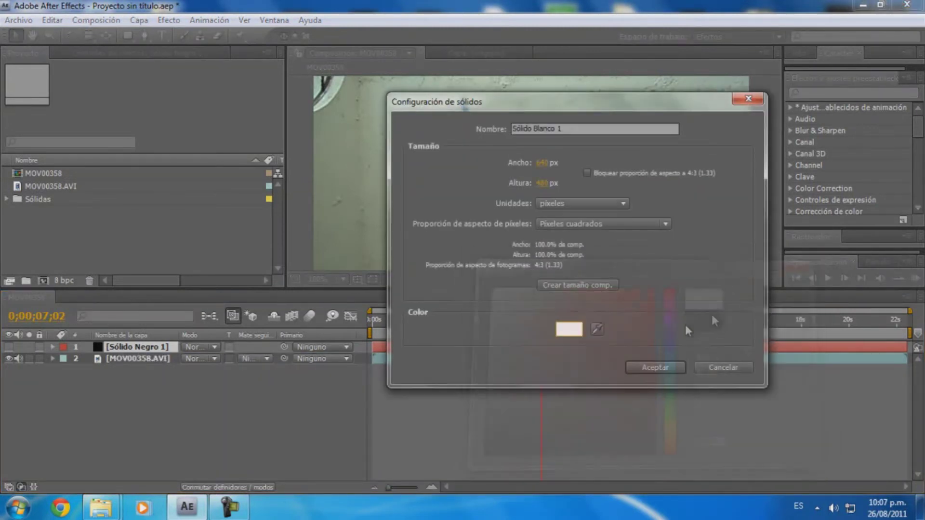
{"action": "left_click", "coordinate": [652, 367]}
{"action": "left_click", "coordinate": [8, 347]}
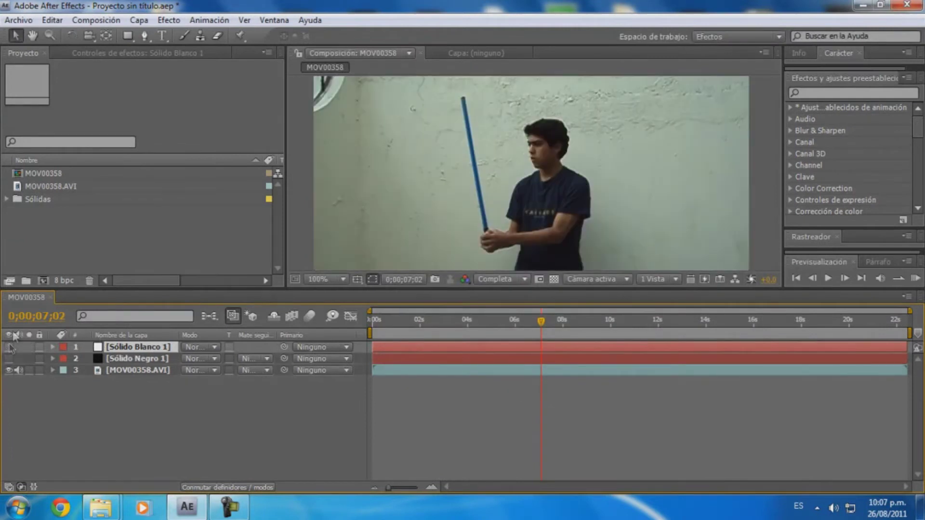
{"action": "left_click_drag", "start_coordinate": [579, 218], "coordinate": [584, 218]}
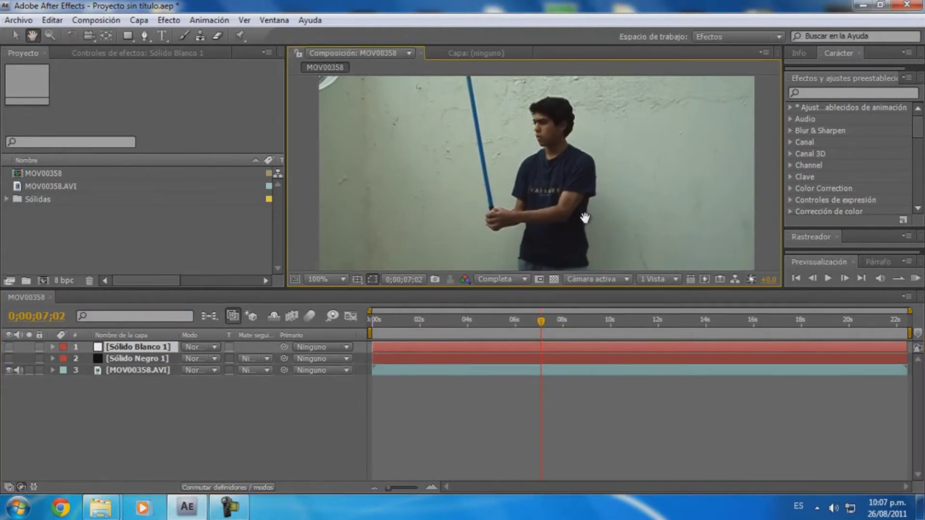
{"action": "left_click", "coordinate": [145, 37]}
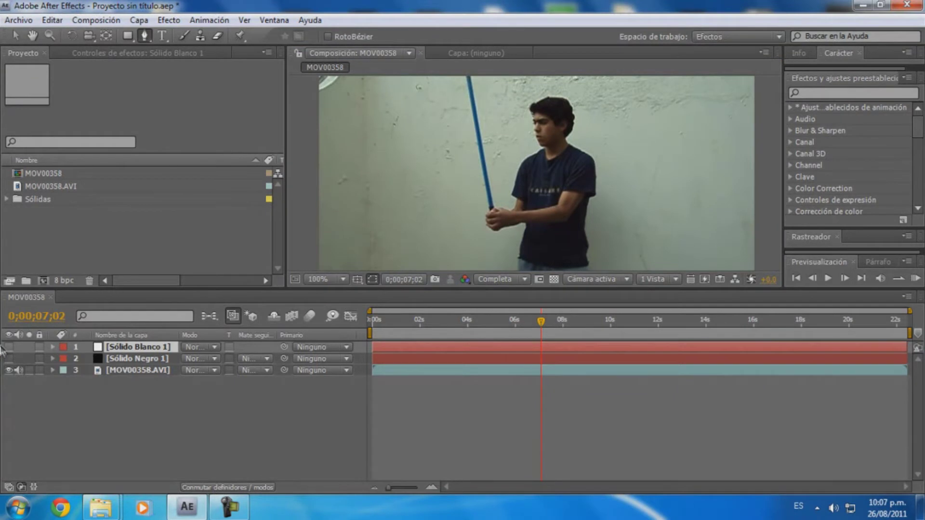
{"action": "left_click", "coordinate": [9, 347]}
{"action": "left_click", "coordinate": [466, 178]}
{"action": "left_click", "coordinate": [481, 236]}
{"action": "left_click", "coordinate": [579, 214]}
{"action": "left_click", "coordinate": [533, 144]}
{"action": "left_click", "coordinate": [464, 179]}
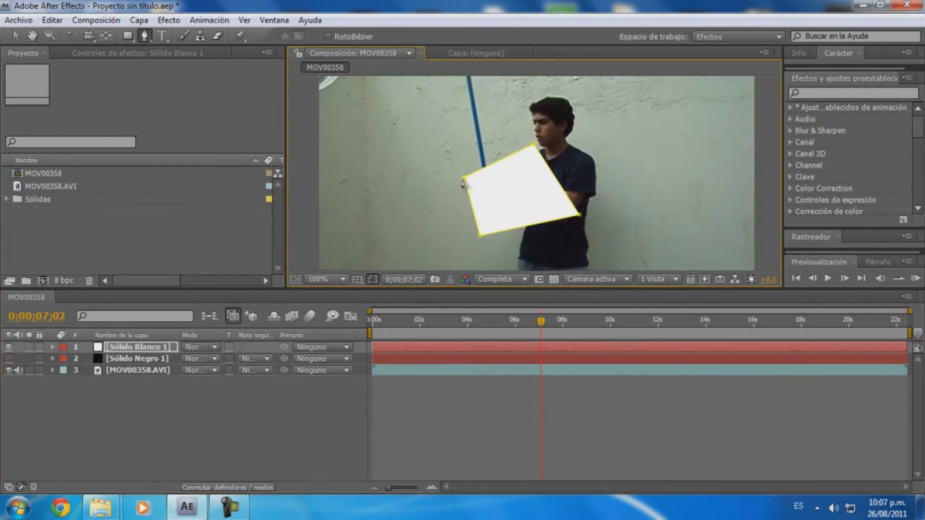
{"action": "left_click", "coordinate": [19, 463]}
{"action": "left_click", "coordinate": [147, 348]}
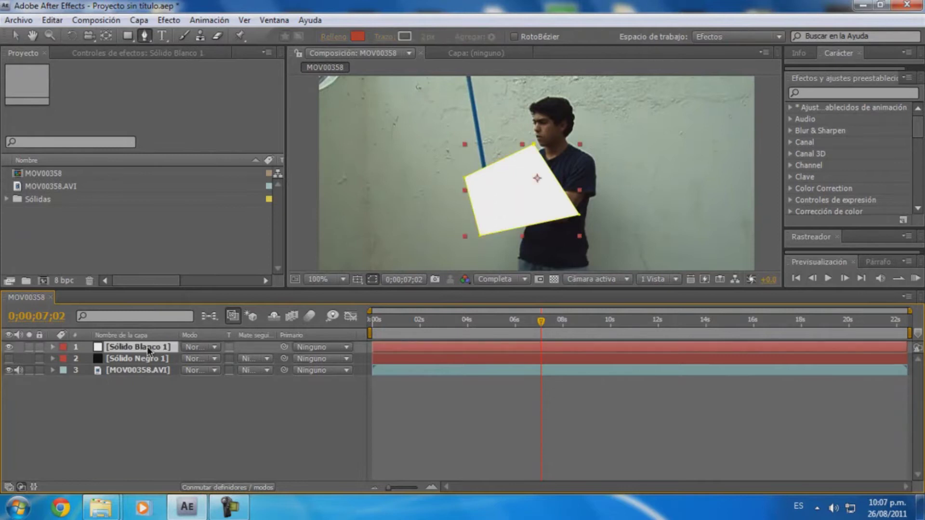
{"action": "key", "text": "ctrl+z"}
{"action": "key", "text": "ctrl+z"}
{"action": "key", "text": "ctrl+z"}
{"action": "key", "text": "ctrl+z"}
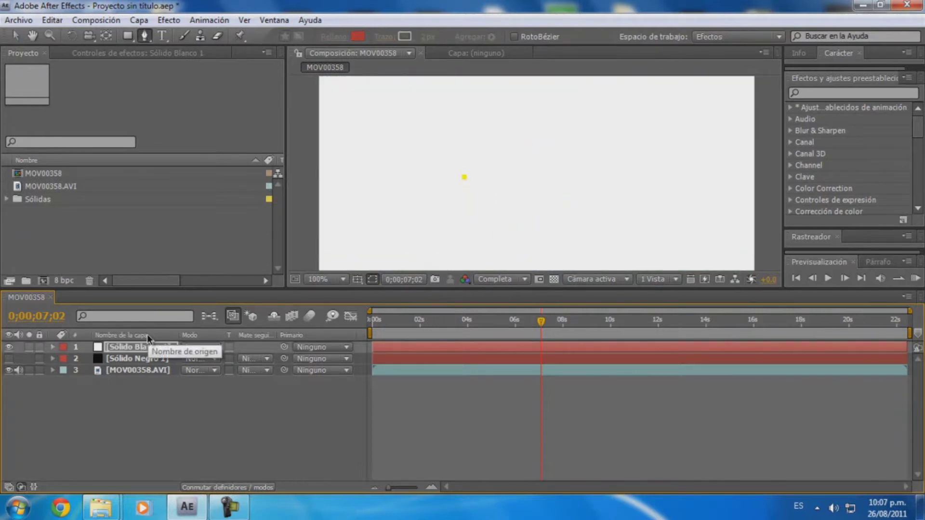
{"action": "key", "text": "ctrl+z"}
{"action": "left_click", "coordinate": [9, 346]}
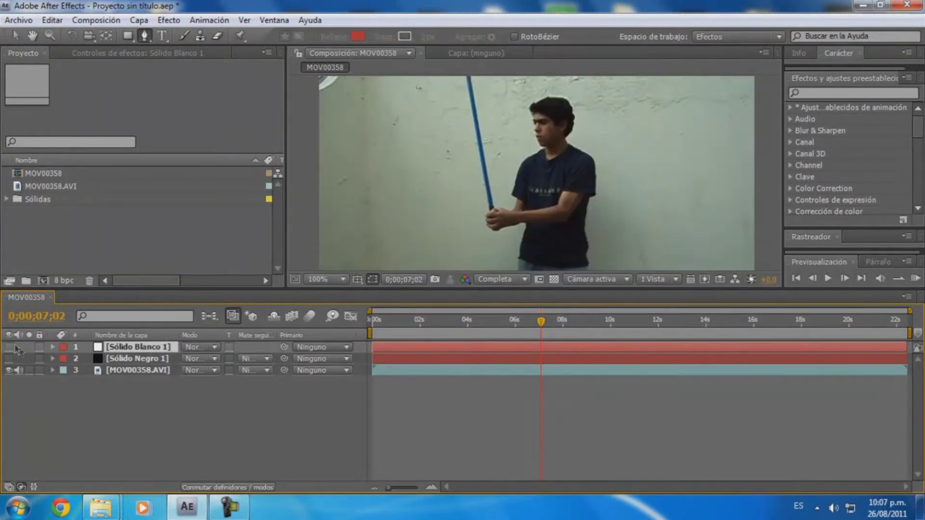
Zoom in on the boy's hands and start a pen mask at the stick's base on Sólido Blanco 1
{"action": "left_click", "coordinate": [31, 35]}
{"action": "left_click_drag", "start_coordinate": [524, 229], "coordinate": [534, 210]}
{"action": "scroll", "coordinate": [535, 210], "scroll_direction": "up", "scroll_amount": 1}
{"action": "scroll", "coordinate": [535, 210], "scroll_direction": "up", "scroll_amount": 1}
{"action": "scroll", "coordinate": [534, 210], "scroll_direction": "up", "scroll_amount": 1}
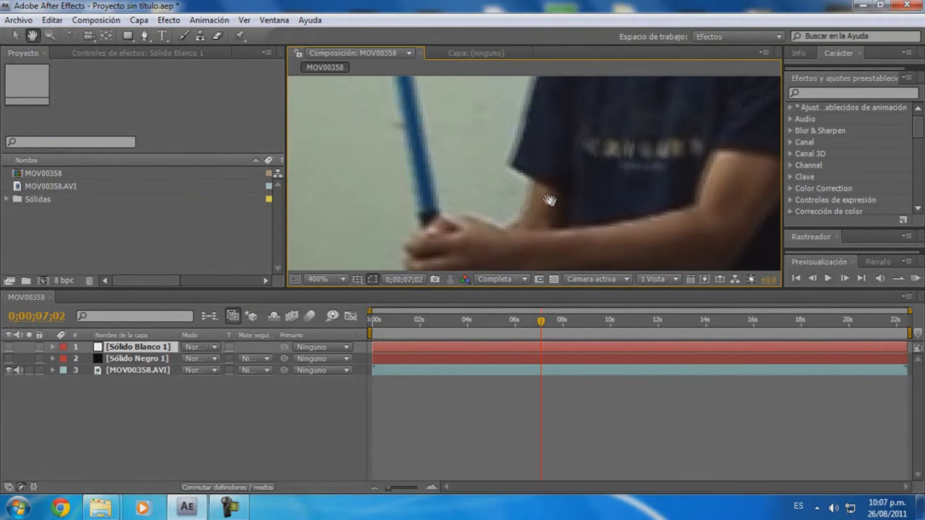
{"action": "scroll", "coordinate": [535, 211], "scroll_direction": "up", "scroll_amount": 1}
{"action": "left_click", "coordinate": [145, 35]}
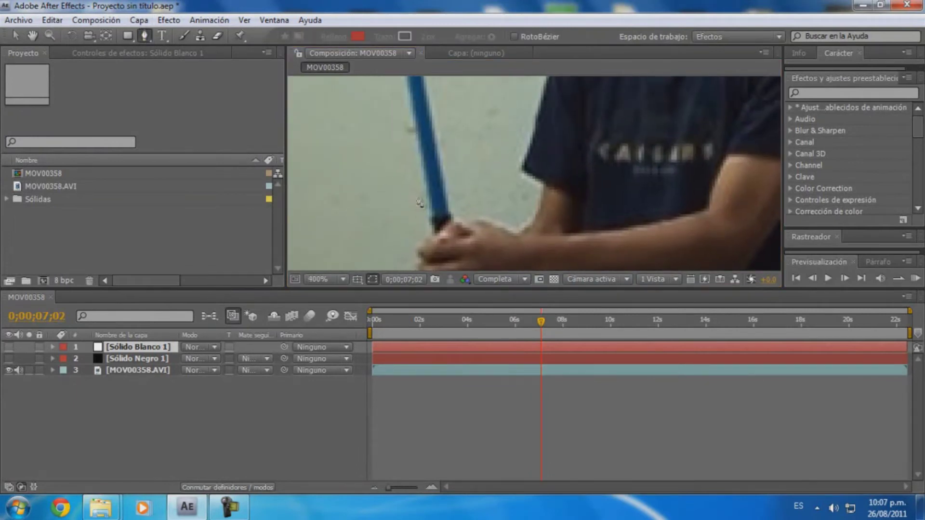
{"action": "left_click", "coordinate": [429, 215]}
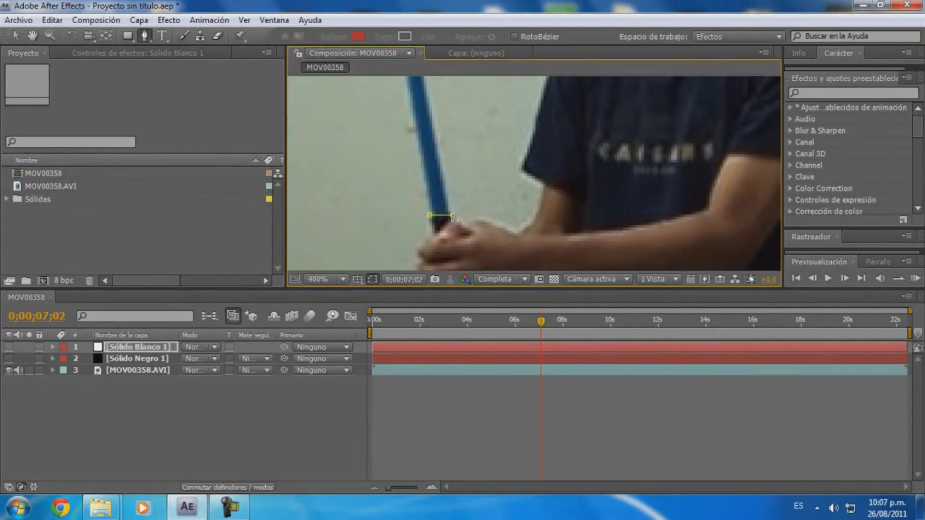
Finish tracing the mask around the stick
{"action": "scroll", "coordinate": [433, 141], "scroll_direction": "down", "scroll_amount": 1}
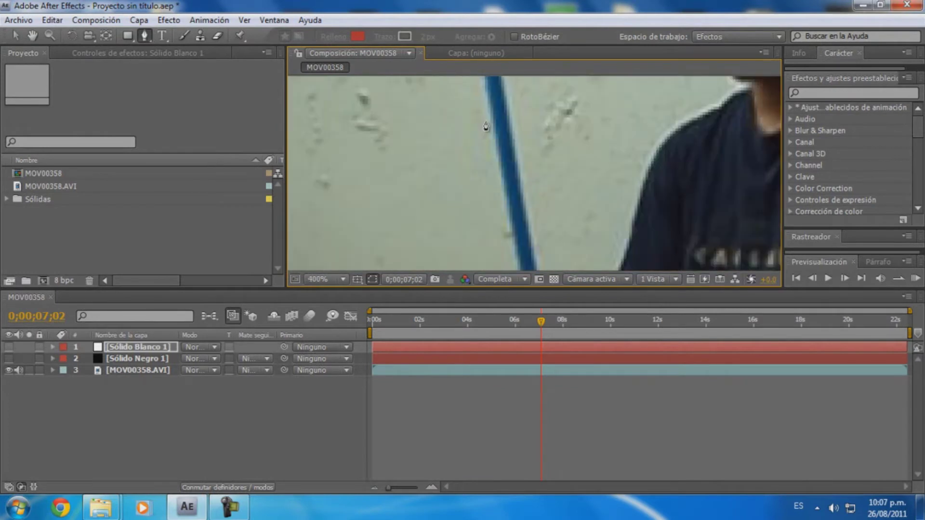
{"action": "scroll", "coordinate": [487, 124], "scroll_direction": "down", "scroll_amount": 1}
{"action": "scroll", "coordinate": [525, 116], "scroll_direction": "up", "scroll_amount": 1}
{"action": "scroll", "coordinate": [504, 106], "scroll_direction": "up", "scroll_amount": 1}
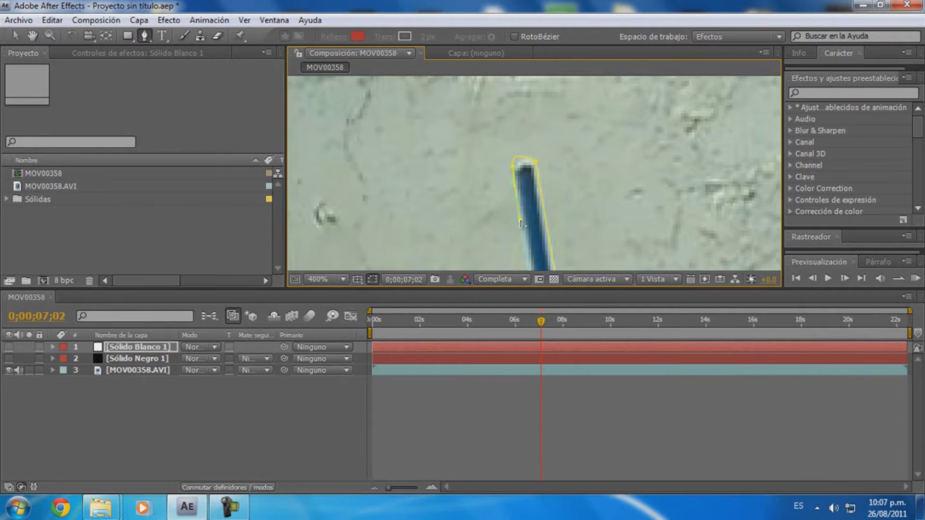
{"action": "scroll", "coordinate": [519, 218], "scroll_direction": "down", "scroll_amount": 3}
{"action": "scroll", "coordinate": [590, 201], "scroll_direction": "up", "scroll_amount": 2}
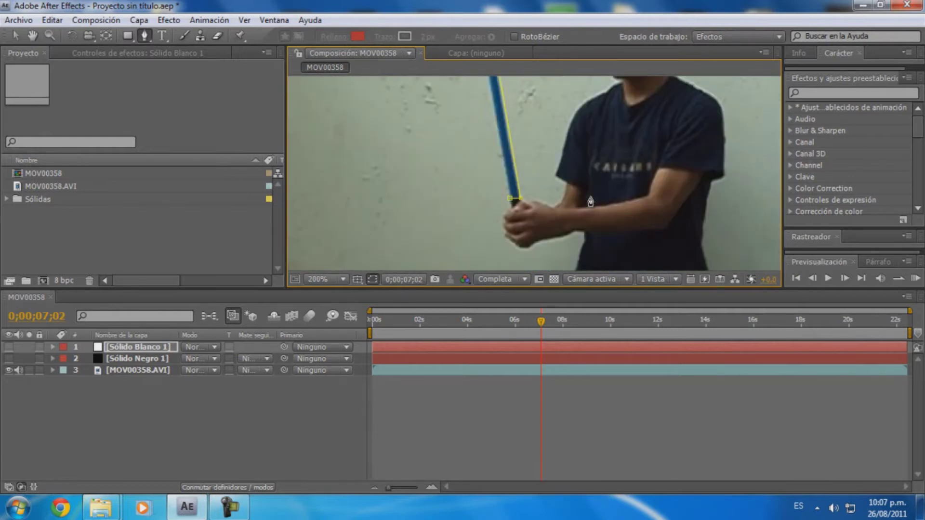
{"action": "left_click", "coordinate": [14, 37]}
Show the white solid over the stick and deselect it to judge the masked blade
{"action": "left_click", "coordinate": [8, 347]}
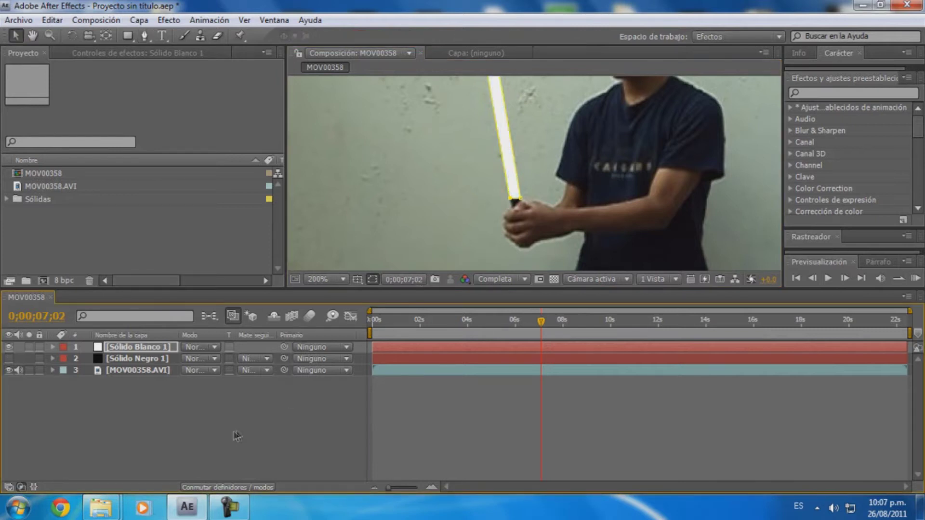
{"action": "left_click", "coordinate": [237, 436]}
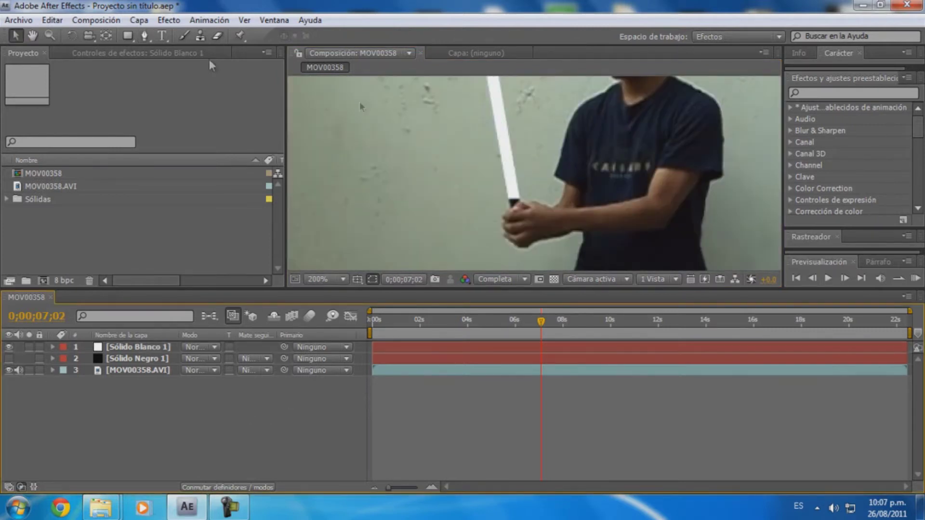
{"action": "left_click", "coordinate": [34, 36]}
{"action": "scroll", "coordinate": [494, 176], "scroll_direction": "up", "scroll_amount": 2}
{"action": "scroll", "coordinate": [494, 176], "scroll_direction": "up", "scroll_amount": 2}
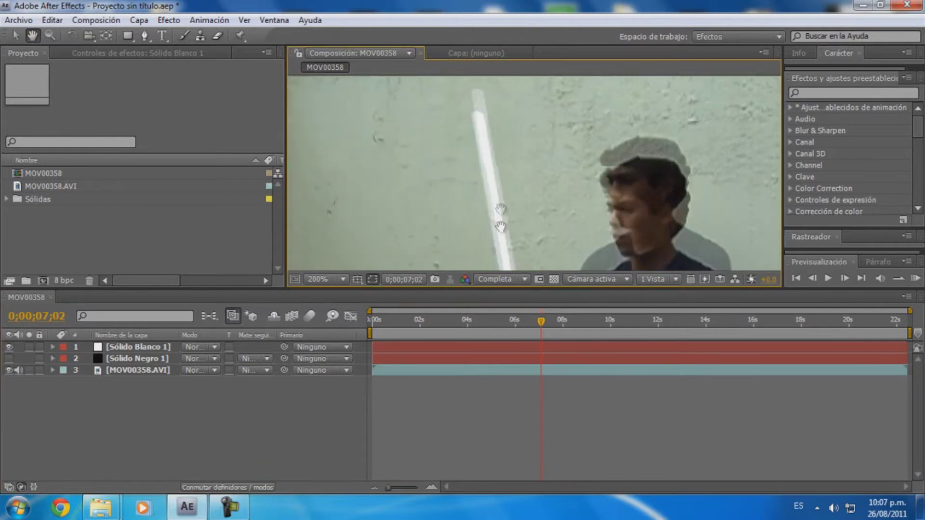
{"action": "scroll", "coordinate": [494, 176], "scroll_direction": "up", "scroll_amount": 2}
{"action": "scroll", "coordinate": [494, 176], "scroll_direction": "down", "scroll_amount": 3}
Drag the mask's top point up so the white blade reaches the stick's tip
{"action": "left_click", "coordinate": [16, 34]}
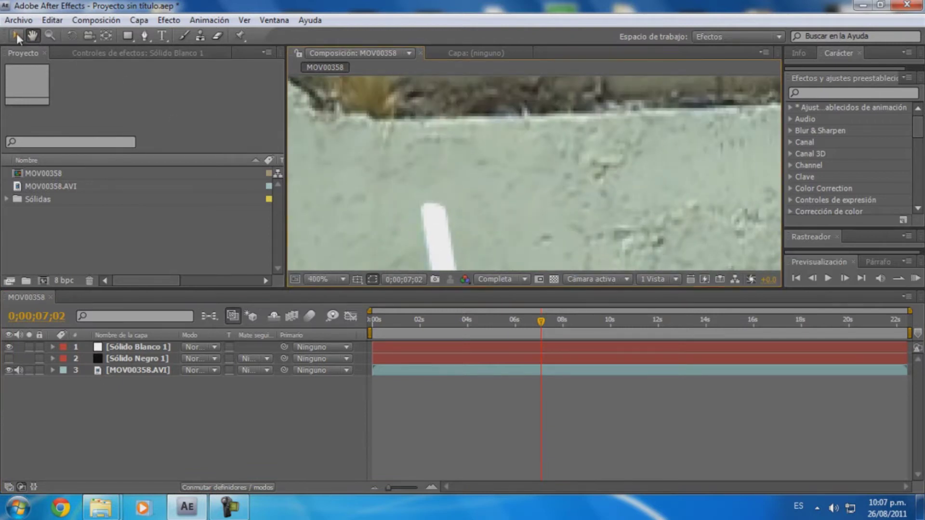
{"action": "left_click", "coordinate": [432, 216]}
{"action": "left_click_drag", "start_coordinate": [428, 205], "coordinate": [423, 136]}
{"action": "left_click", "coordinate": [278, 388]}
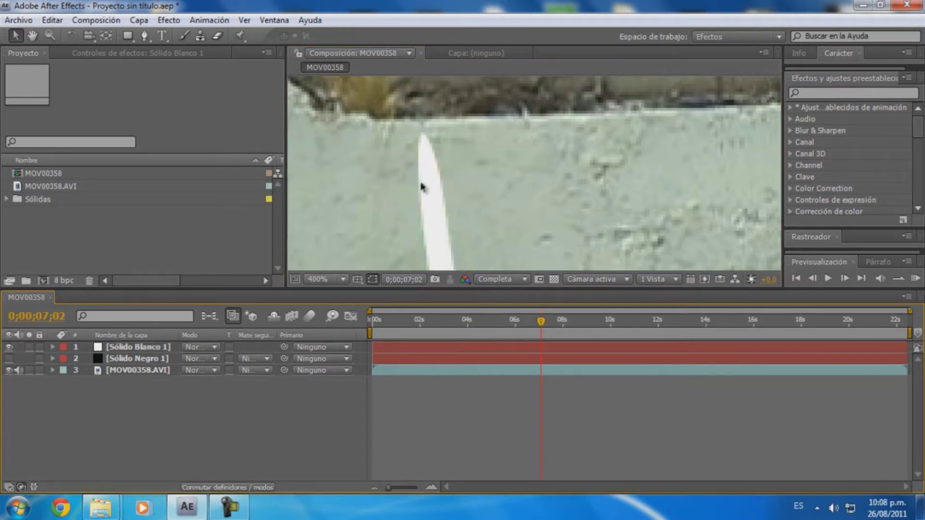
{"action": "scroll", "coordinate": [421, 183], "scroll_direction": "down", "scroll_amount": 3}
{"action": "scroll", "coordinate": [421, 182], "scroll_direction": "up", "scroll_amount": 1}
Reframe the view to show the whole boy and reselect the white solid layer
{"action": "left_click", "coordinate": [32, 35]}
{"action": "mouse_move", "coordinate": [530, 145]}
{"action": "left_mouse_down"}
{"action": "mouse_move", "coordinate": [560, 89]}
{"action": "mouse_move", "coordinate": [544, 140]}
{"action": "left_mouse_up"}
{"action": "scroll", "coordinate": [560, 88], "scroll_direction": "down", "scroll_amount": 2}
{"action": "scroll", "coordinate": [560, 88], "scroll_direction": "up", "scroll_amount": 1}
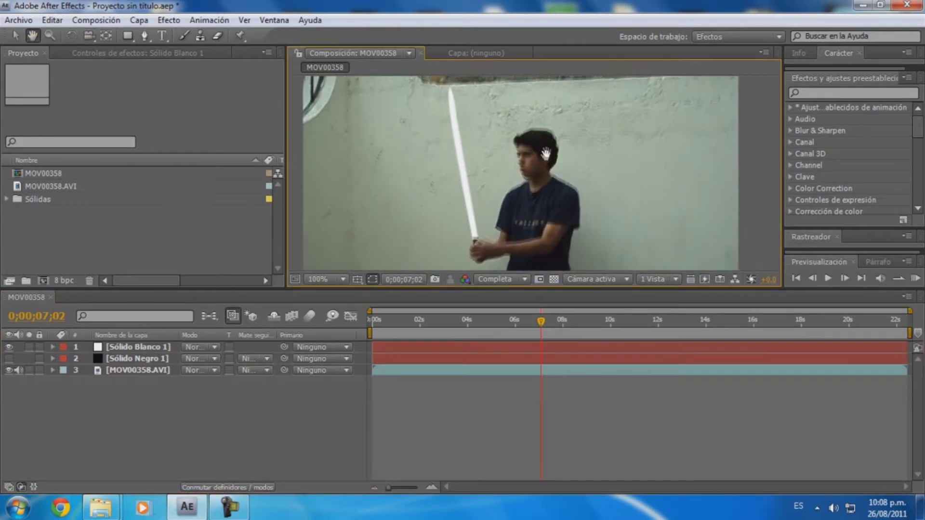
{"action": "left_click", "coordinate": [16, 35]}
{"action": "left_click", "coordinate": [30, 36]}
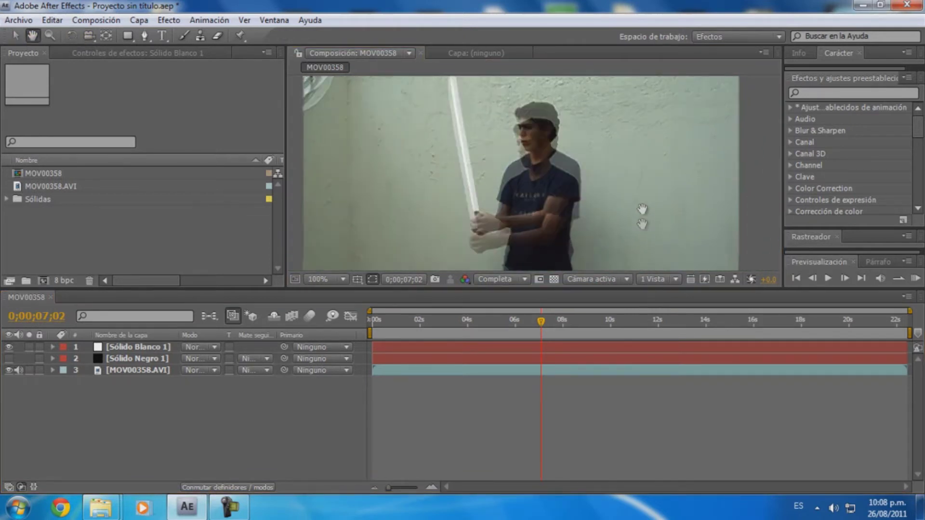
{"action": "scroll", "coordinate": [640, 197], "scroll_direction": "up", "scroll_amount": 1}
{"action": "scroll", "coordinate": [488, 176], "scroll_direction": "up", "scroll_amount": 1}
{"action": "scroll", "coordinate": [489, 176], "scroll_direction": "up", "scroll_amount": 1}
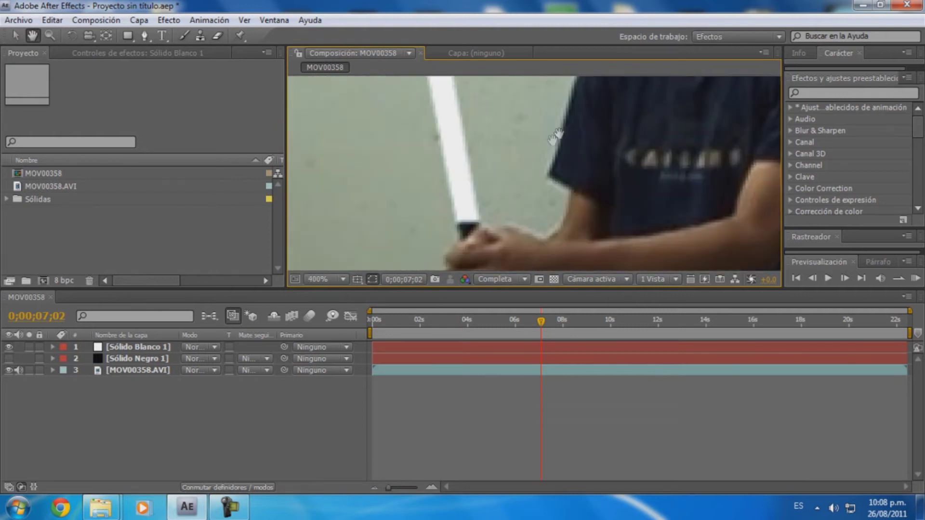
{"action": "left_click", "coordinate": [15, 35]}
{"action": "left_click", "coordinate": [460, 214]}
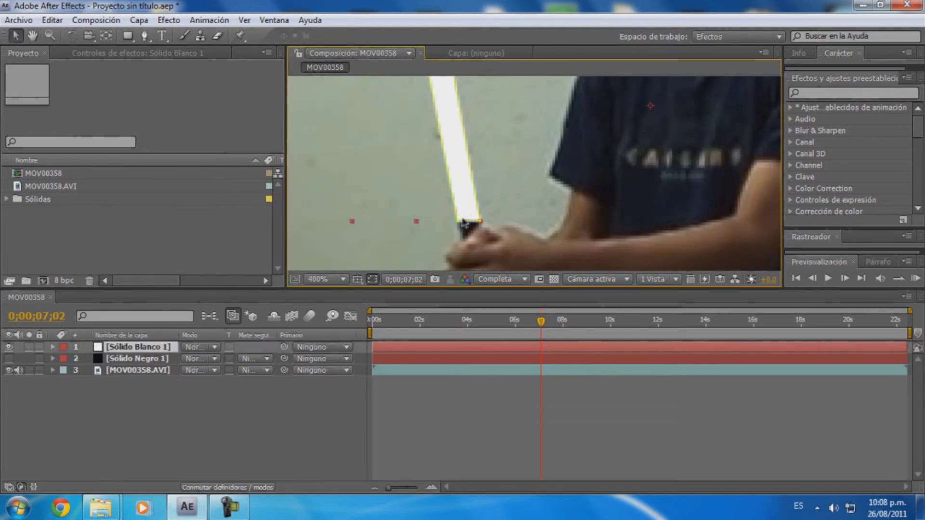
Keyframe Máscara 1's Trazado de máscara on Sólido Blanco 1 at 07;02, then advance one frame
{"action": "left_click", "coordinate": [163, 459]}
{"action": "left_click", "coordinate": [52, 347]}
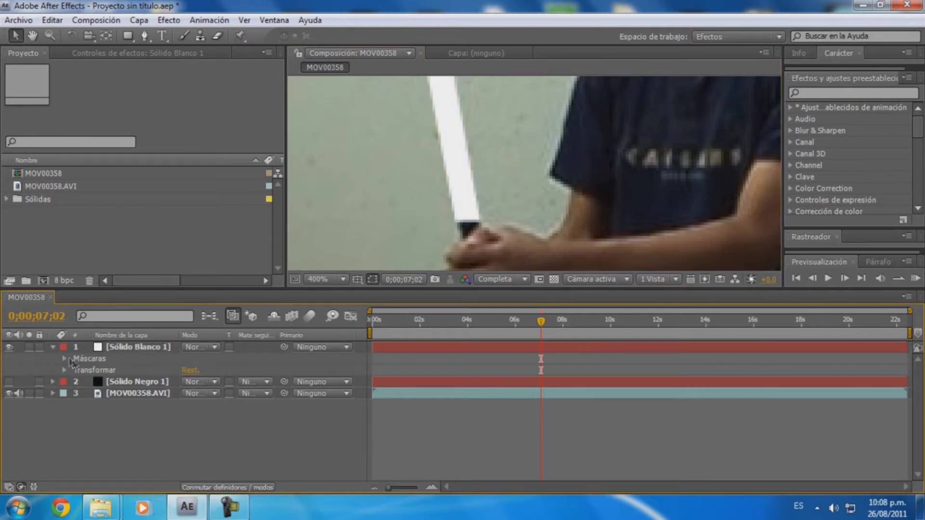
{"action": "left_click", "coordinate": [64, 359]}
{"action": "left_click", "coordinate": [76, 370]}
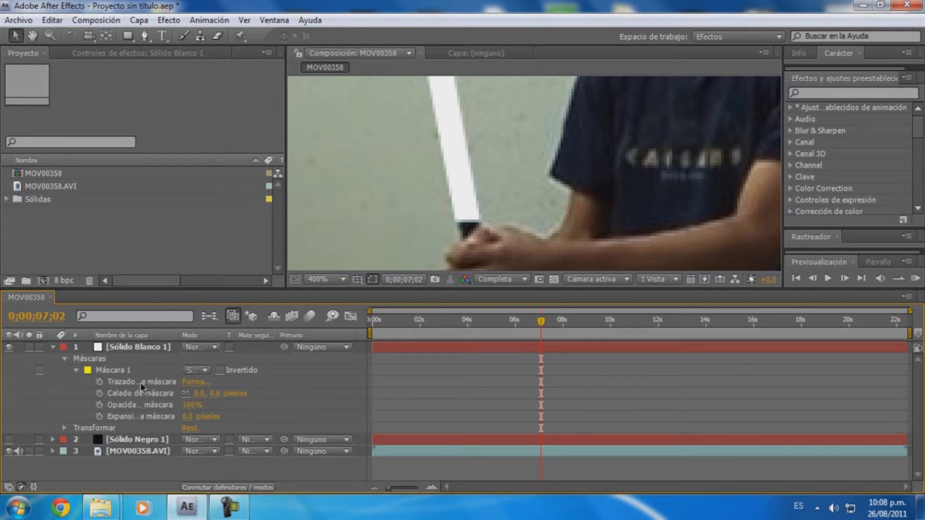
{"action": "left_click", "coordinate": [99, 382]}
{"action": "left_click", "coordinate": [845, 278]}
At 07;03, pull the mask edge over the stick's shadow so the blade follows the stick
{"action": "scroll", "coordinate": [589, 188], "scroll_direction": "down", "scroll_amount": 3}
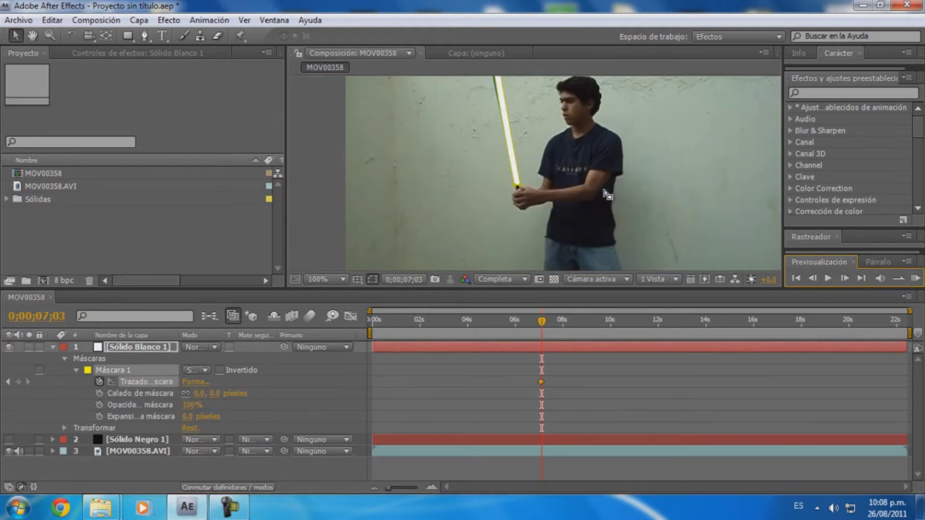
{"action": "scroll", "coordinate": [589, 188], "scroll_direction": "up", "scroll_amount": 1}
{"action": "left_click", "coordinate": [33, 35]}
{"action": "left_click_drag", "start_coordinate": [519, 145], "coordinate": [501, 201]}
{"action": "scroll", "coordinate": [501, 201], "scroll_direction": "up", "scroll_amount": 1}
{"action": "scroll", "coordinate": [527, 200], "scroll_direction": "up", "scroll_amount": 1}
{"action": "left_click", "coordinate": [15, 35]}
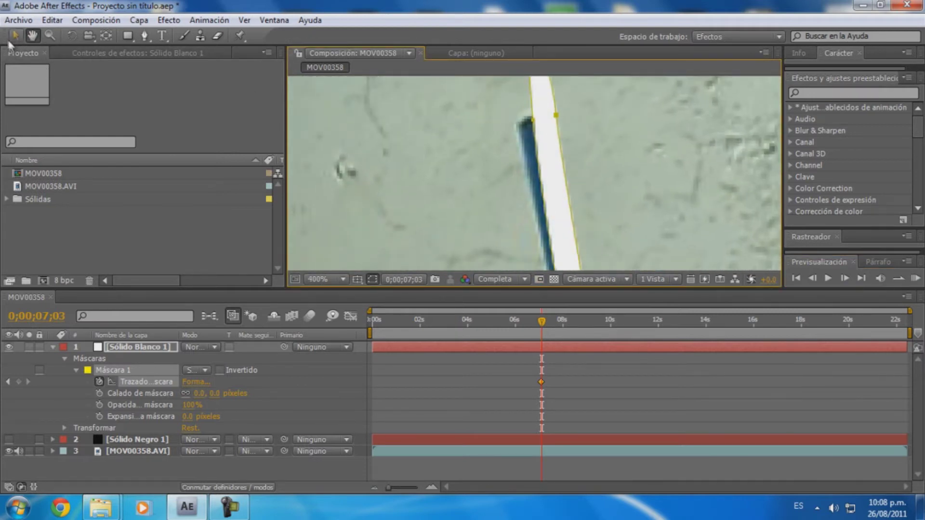
{"action": "left_click", "coordinate": [142, 392]}
{"action": "mouse_move", "coordinate": [534, 123]}
{"action": "left_mouse_down"}
{"action": "mouse_move", "coordinate": [519, 126]}
{"action": "mouse_move", "coordinate": [542, 120]}
{"action": "mouse_move", "coordinate": [514, 127]}
{"action": "left_mouse_up"}
Check the blade from hilt to tip, then step forward to frame 07;04
{"action": "left_click", "coordinate": [33, 35]}
{"action": "left_click_drag", "start_coordinate": [584, 148], "coordinate": [526, 118]}
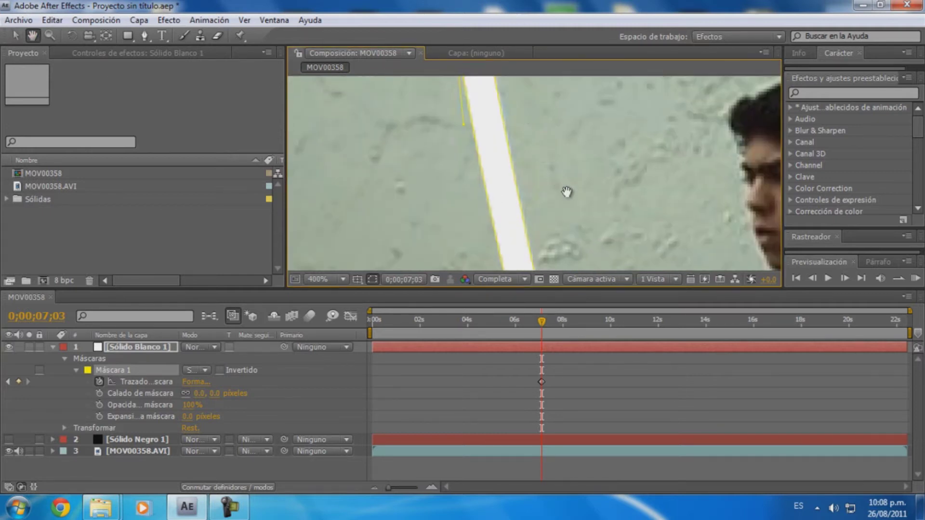
{"action": "left_click_drag", "start_coordinate": [570, 238], "coordinate": [582, 159]}
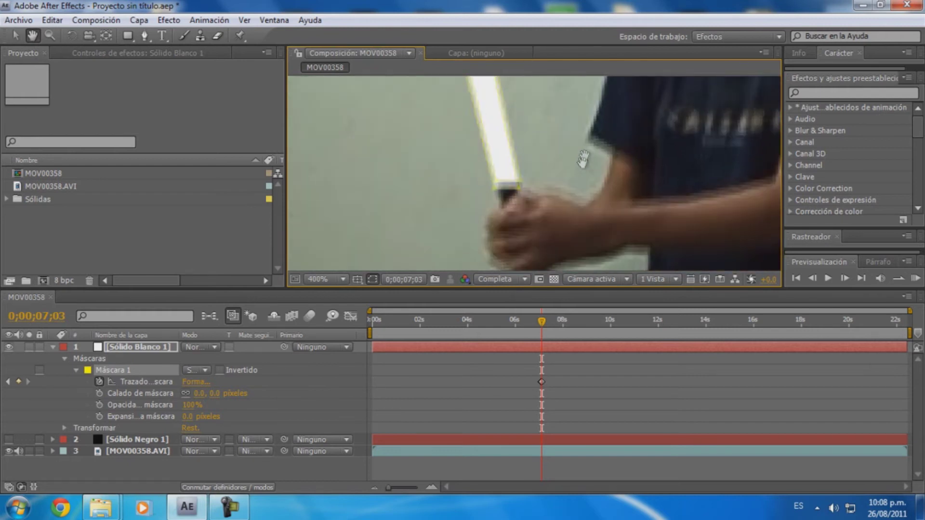
{"action": "left_click", "coordinate": [14, 35]}
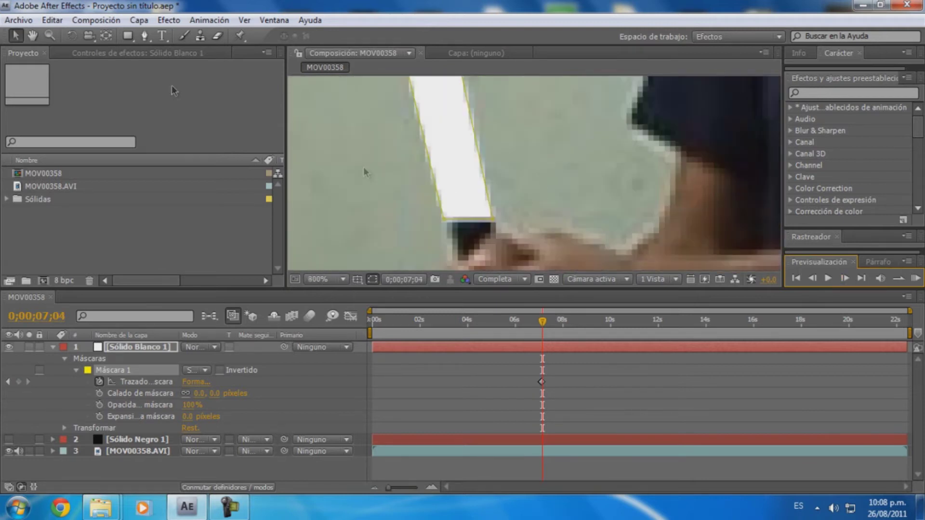
{"action": "scroll", "coordinate": [440, 118], "scroll_direction": "down", "scroll_amount": 1}
{"action": "left_click", "coordinate": [32, 35]}
{"action": "mouse_move", "coordinate": [584, 94]}
{"action": "left_mouse_down"}
{"action": "mouse_move", "coordinate": [593, 238]}
{"action": "mouse_move", "coordinate": [600, 216]}
{"action": "left_mouse_up"}
{"action": "left_click", "coordinate": [844, 278]}
{"action": "scroll", "coordinate": [484, 131], "scroll_direction": "down", "scroll_amount": 1}
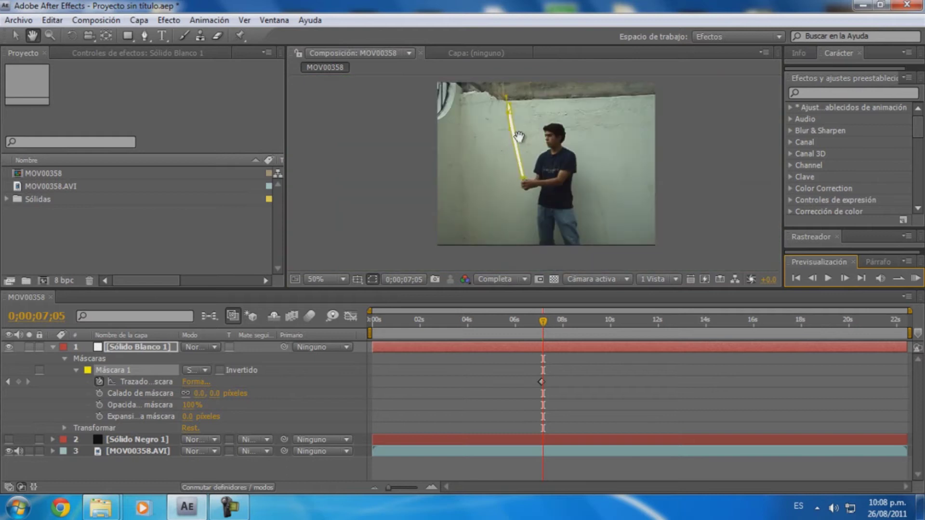
{"action": "scroll", "coordinate": [484, 130], "scroll_direction": "up", "scroll_amount": 1}
At 07;06, nudge the mask's right edge and move its bottom-left point to narrow the blade
{"action": "left_click", "coordinate": [844, 278]}
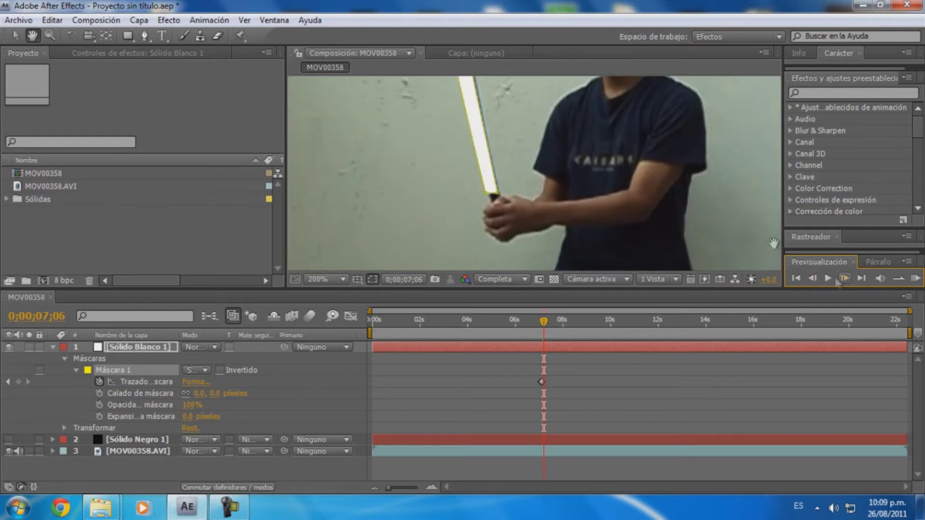
{"action": "scroll", "coordinate": [593, 174], "scroll_direction": "up", "scroll_amount": 3}
{"action": "left_click", "coordinate": [16, 36]}
{"action": "left_click", "coordinate": [473, 227]}
{"action": "key", "text": "Right"}
{"action": "key", "text": "Right"}
{"action": "left_click_drag", "start_coordinate": [431, 226], "coordinate": [435, 225]}
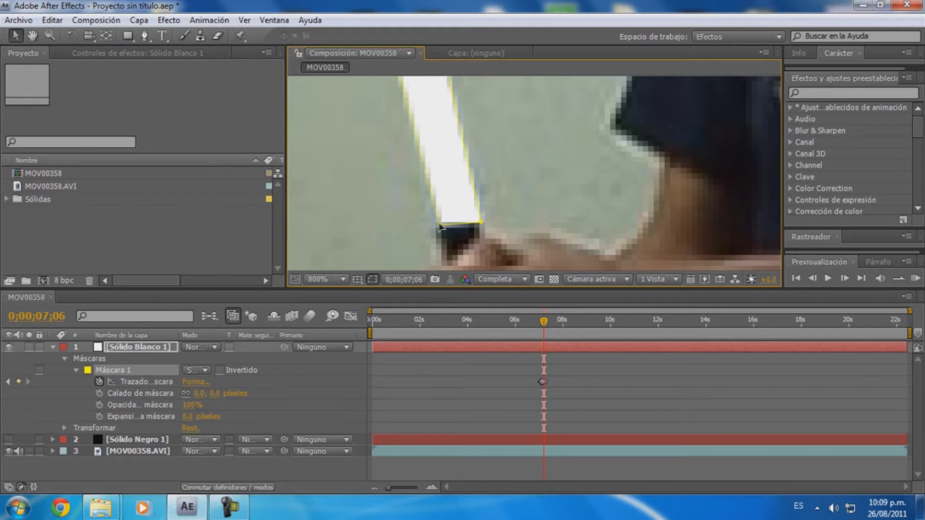
Shift the upper mask edges onto the stick so the blade fits tightly
{"action": "left_click", "coordinate": [32, 35]}
{"action": "scroll", "coordinate": [472, 186], "scroll_direction": "down", "scroll_amount": 3}
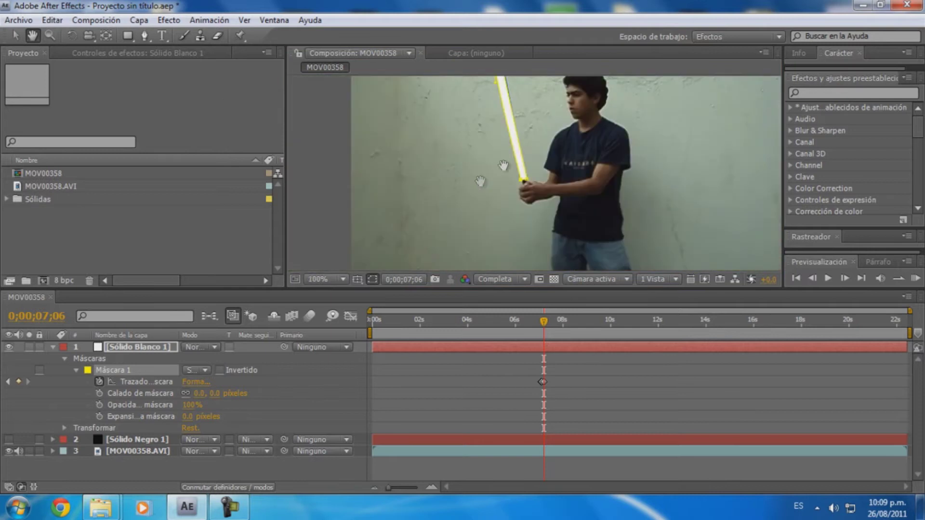
{"action": "scroll", "coordinate": [510, 187], "scroll_direction": "up", "scroll_amount": 1}
{"action": "scroll", "coordinate": [472, 192], "scroll_direction": "up", "scroll_amount": 2}
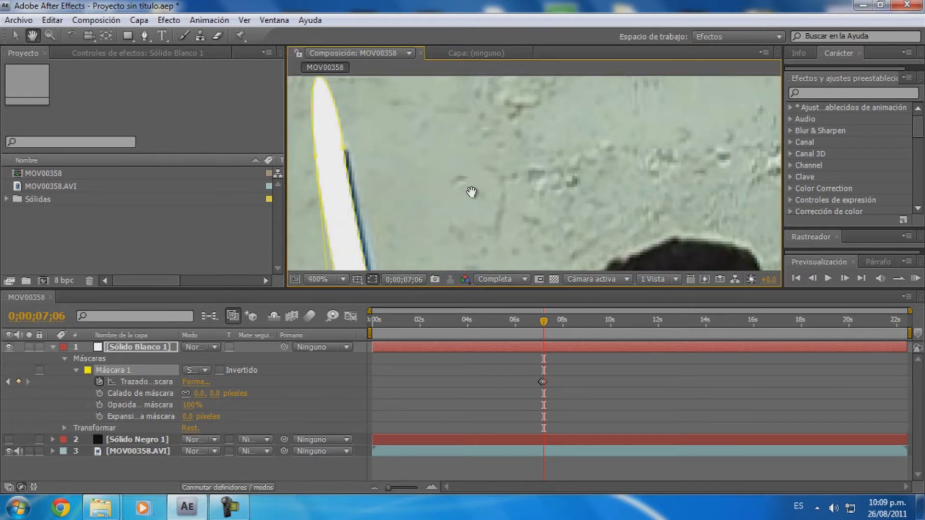
{"action": "left_click_drag", "start_coordinate": [473, 192], "coordinate": [568, 182]}
{"action": "left_click", "coordinate": [15, 35]}
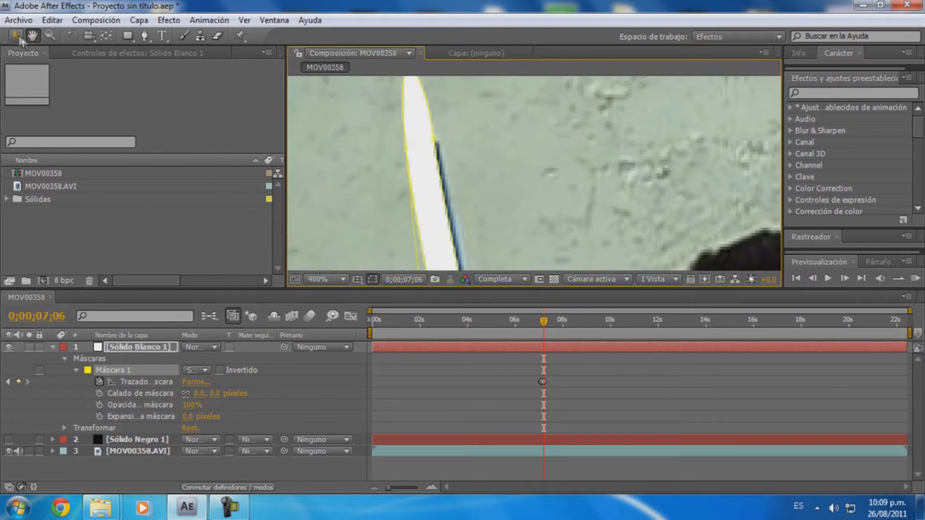
{"action": "mouse_move", "coordinate": [435, 144]}
{"action": "left_mouse_down"}
{"action": "mouse_move", "coordinate": [442, 141]}
{"action": "mouse_move", "coordinate": [417, 149]}
{"action": "left_mouse_up"}
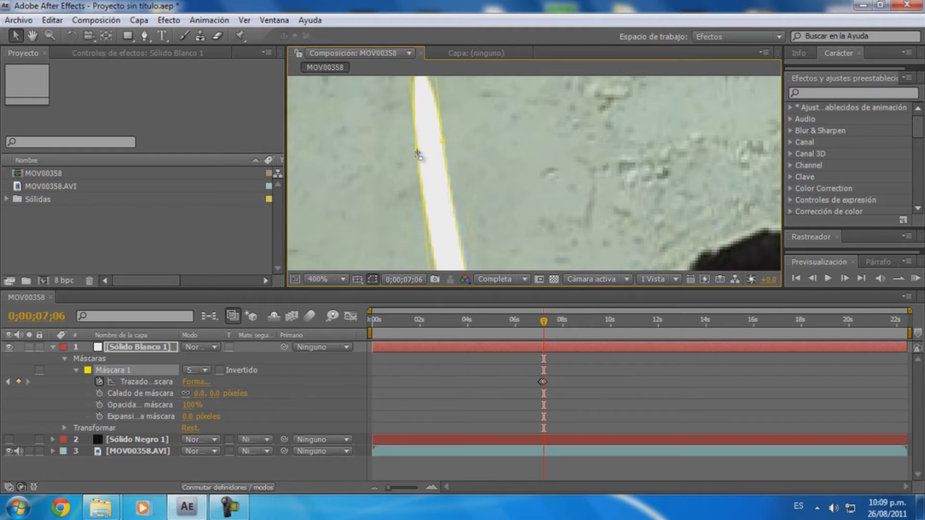
{"action": "left_click", "coordinate": [543, 320]}
Return to frame 07;03 with the viewer back at 100%, framing the boy and blade
{"action": "left_click_drag", "start_coordinate": [543, 320], "coordinate": [541, 319]}
{"action": "key", "text": "comma"}
{"action": "key", "text": "comma"}
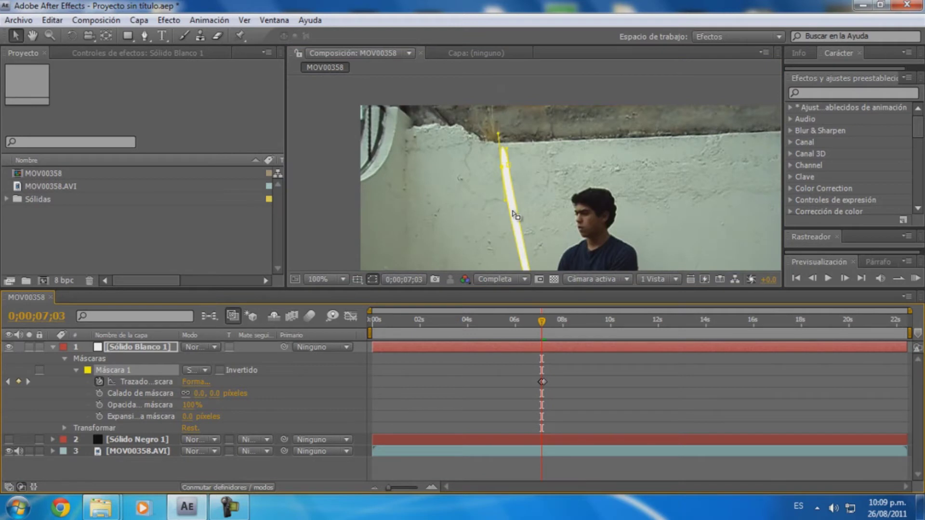
{"action": "scroll", "coordinate": [590, 241], "scroll_direction": "up", "scroll_amount": 1}
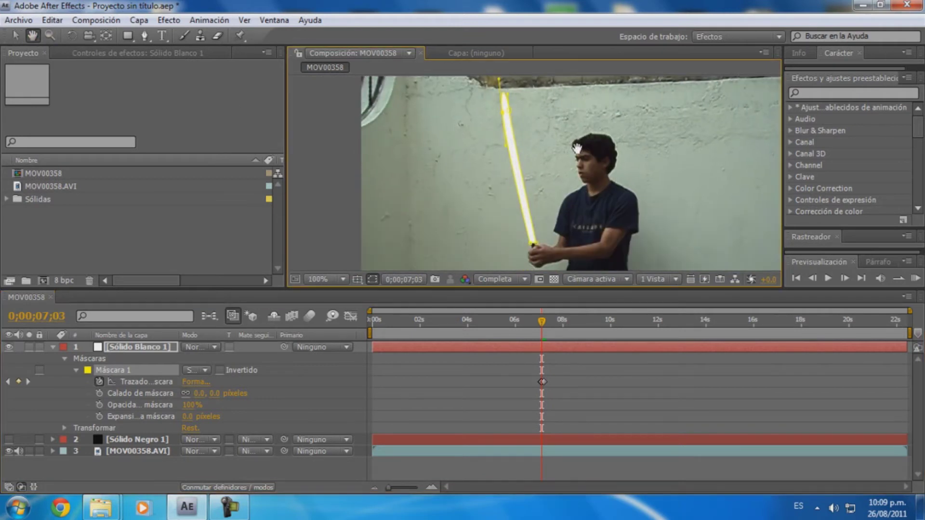
{"action": "left_click_drag", "start_coordinate": [530, 192], "coordinate": [549, 134]}
{"action": "key", "text": "v"}
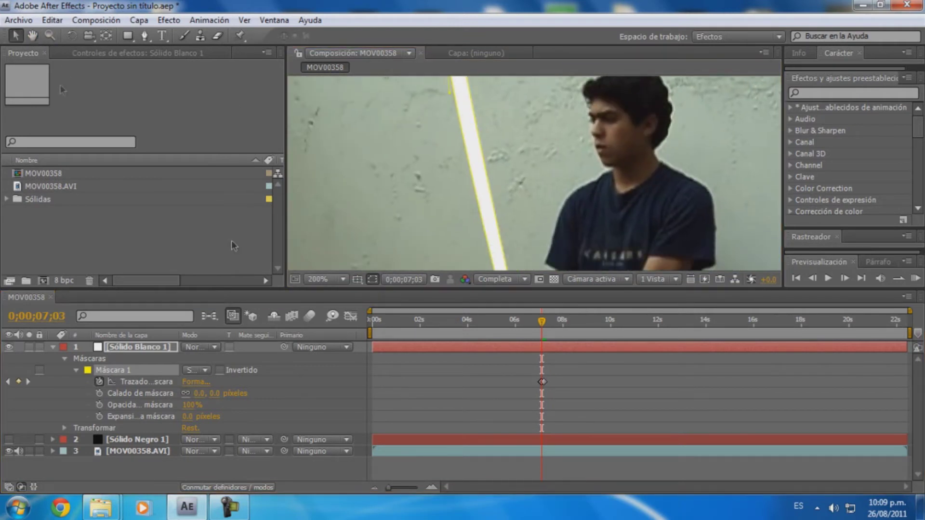
Step back to 07;02 and preview the blade animation on the timeline
{"action": "left_click", "coordinate": [417, 487]}
{"action": "key", "text": "Page_Up"}
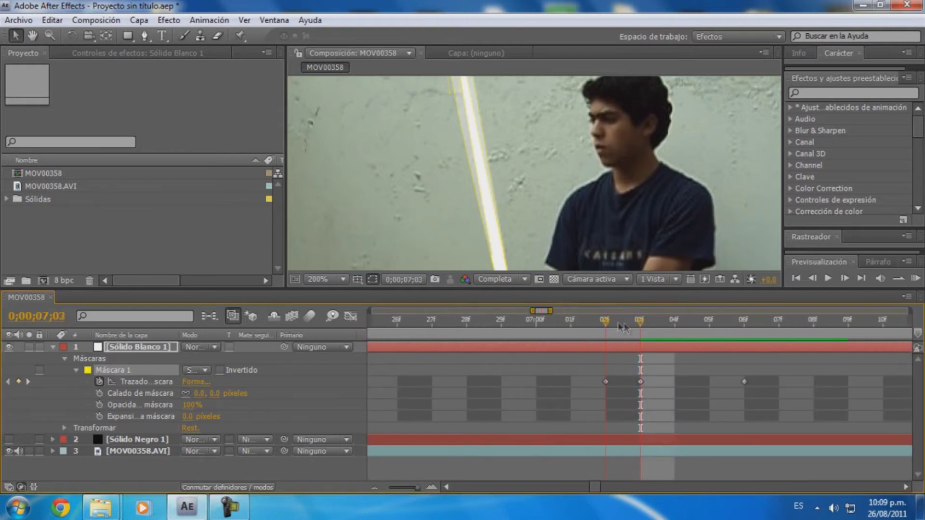
{"action": "left_click_drag", "start_coordinate": [417, 487], "coordinate": [409, 487]}
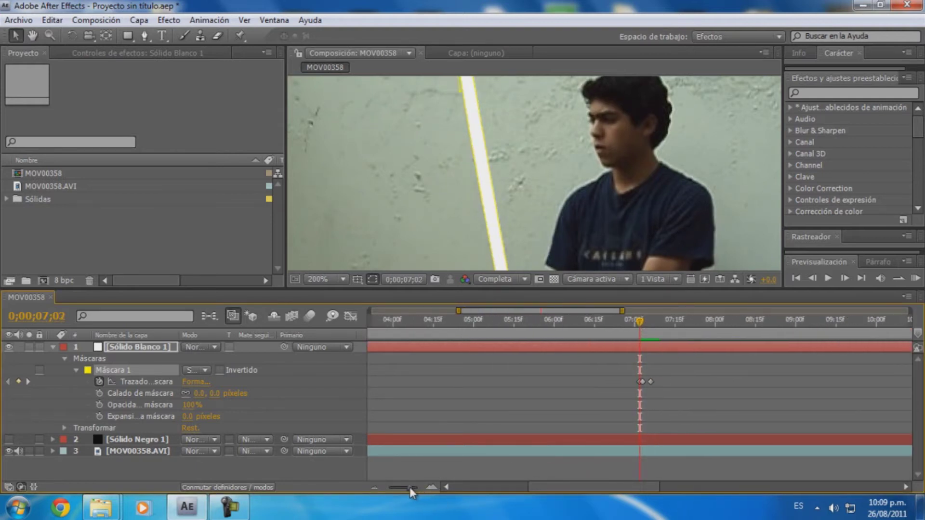
{"action": "left_click", "coordinate": [828, 278]}
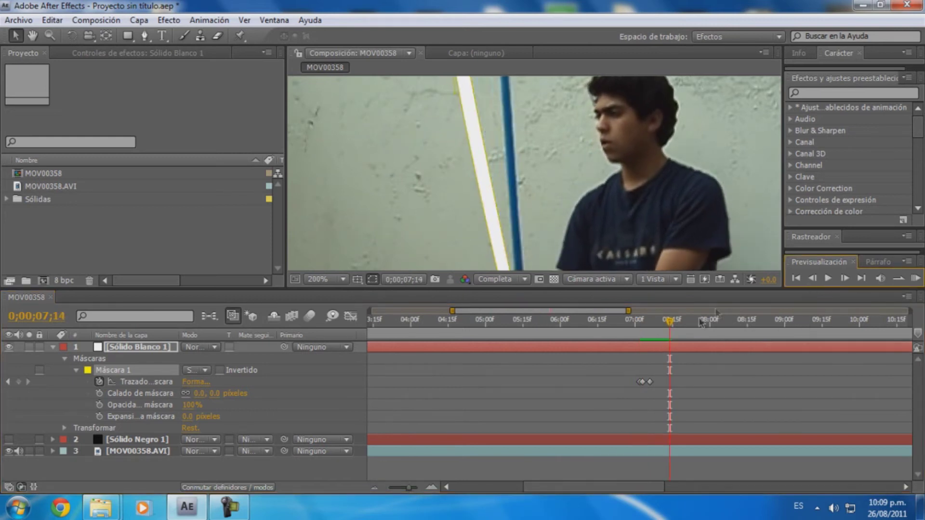
{"action": "left_click", "coordinate": [638, 326]}
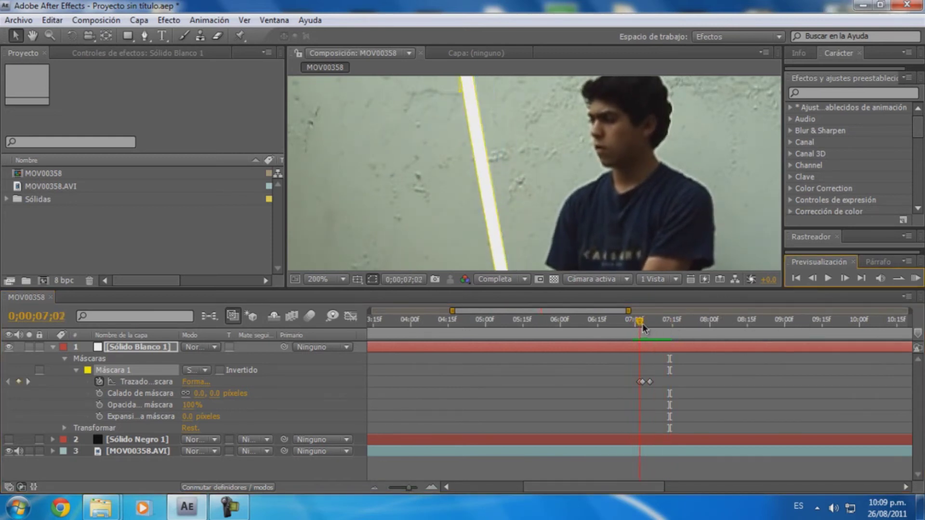
Collapse Sólido Blanco 1 and show its Controles de efectos panel
{"action": "left_click", "coordinate": [53, 347]}
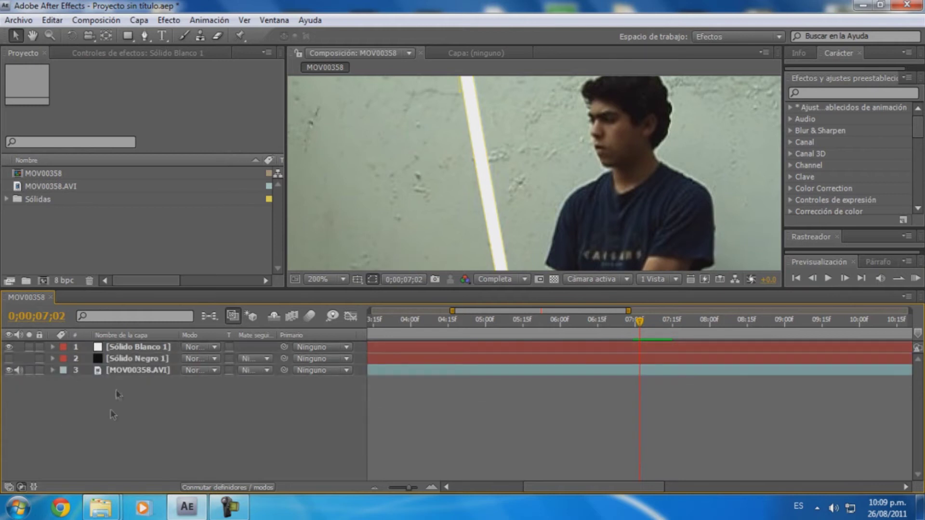
{"action": "left_click", "coordinate": [129, 348]}
{"action": "left_click", "coordinate": [127, 54]}
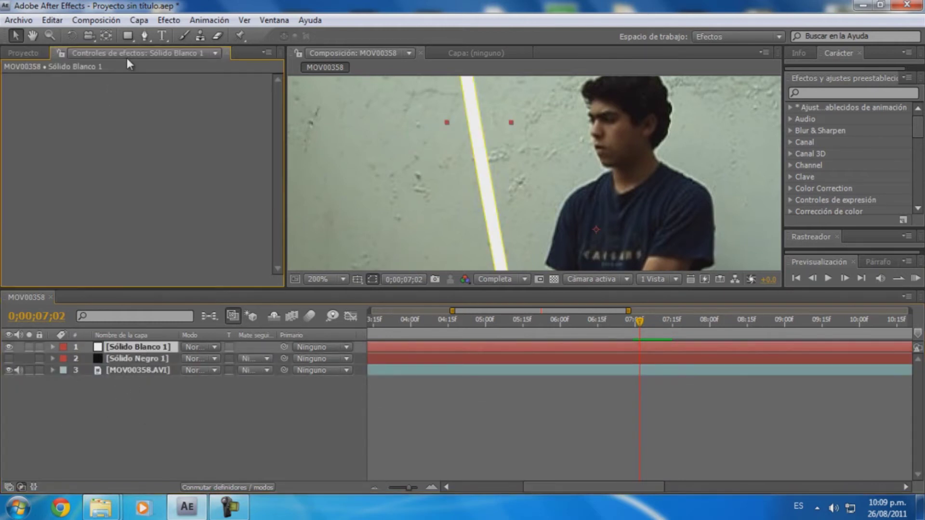
Set Máscara 1's Calado de máscara on Sólido Blanco 1 to 1.0, 1.0 pixels
{"action": "left_click", "coordinate": [169, 415]}
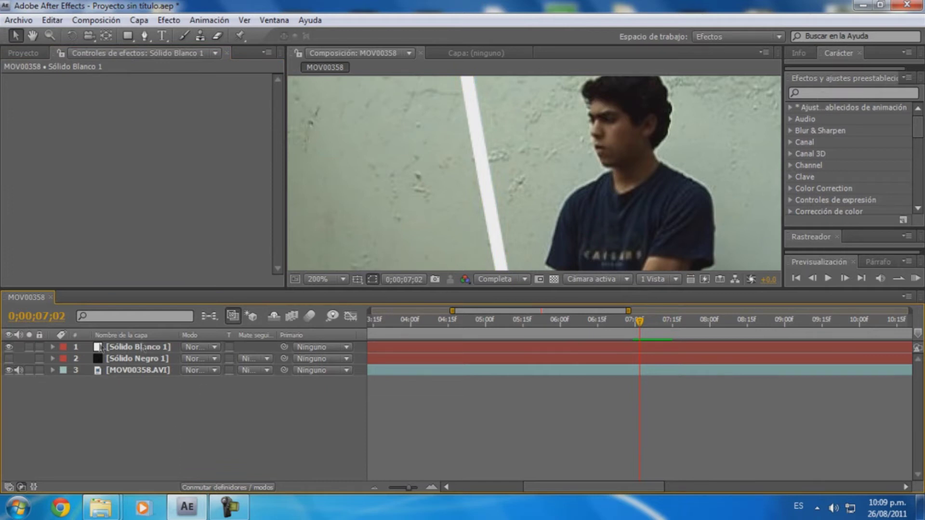
{"action": "left_click", "coordinate": [52, 347]}
{"action": "left_click", "coordinate": [53, 347]}
{"action": "left_click", "coordinate": [53, 348]}
{"action": "left_click", "coordinate": [215, 393]}
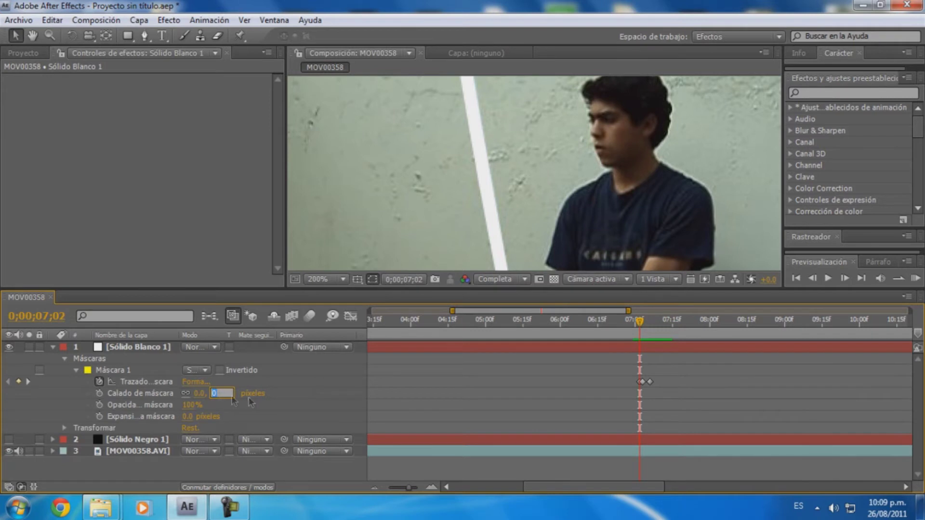
{"action": "type", "text": "1"}
{"action": "key", "text": "Return"}
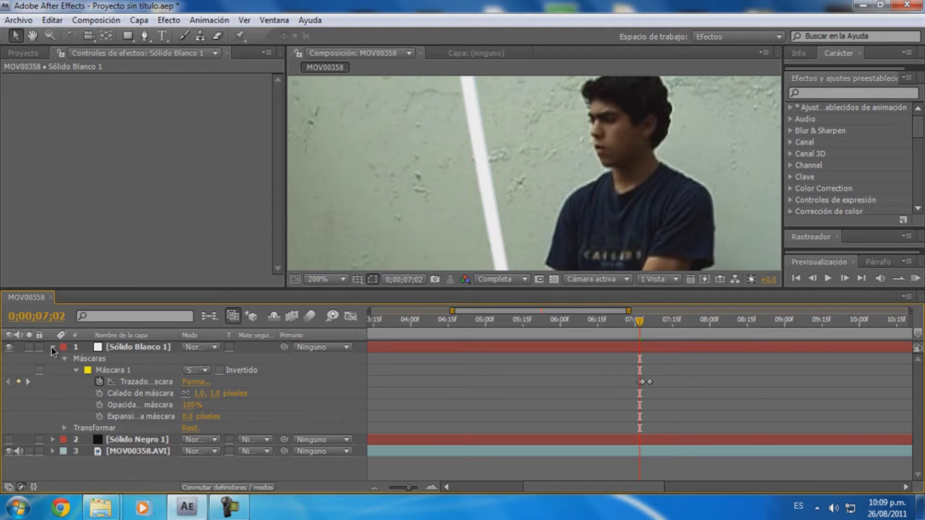
{"action": "left_click", "coordinate": [52, 346]}
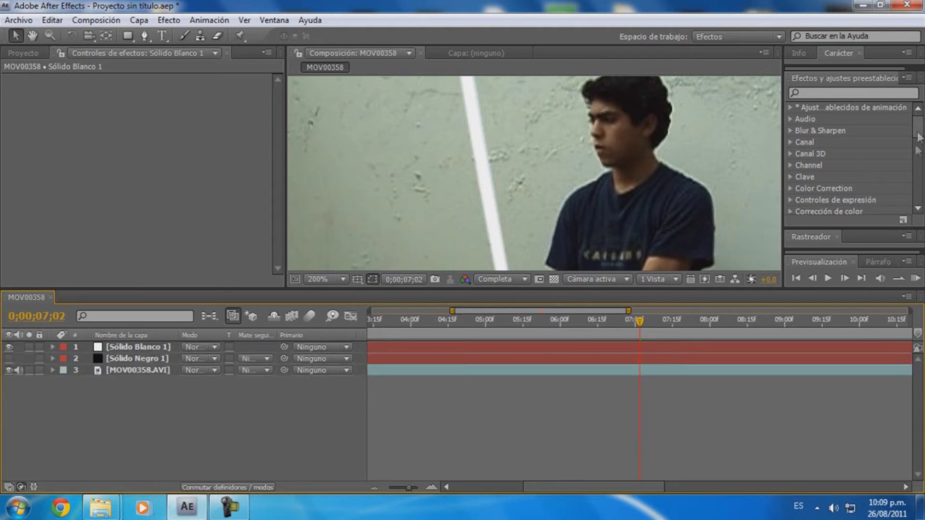
Search 'respl' and apply the Resplandor glow to the white blade solid
{"action": "left_click", "coordinate": [874, 94]}
{"action": "type", "text": "respl"}
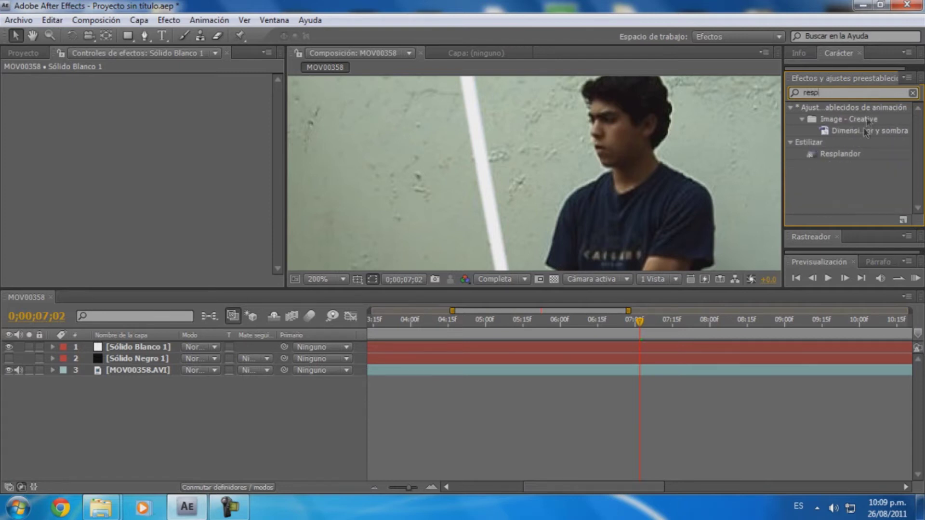
{"action": "left_click_drag", "start_coordinate": [842, 154], "coordinate": [480, 166]}
{"action": "left_click", "coordinate": [319, 400]}
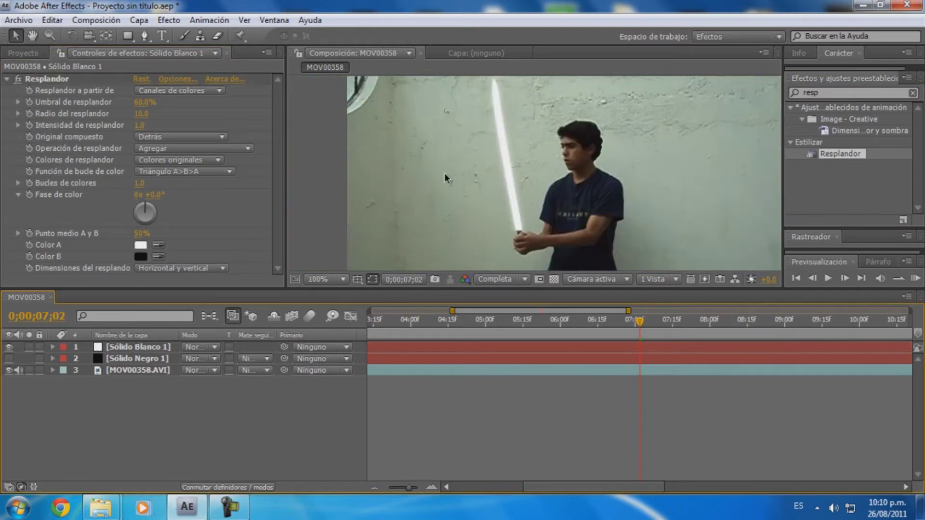
Set the white solid's blending mode to Pantalla after briefly trying Añadir
{"action": "left_click", "coordinate": [199, 348]}
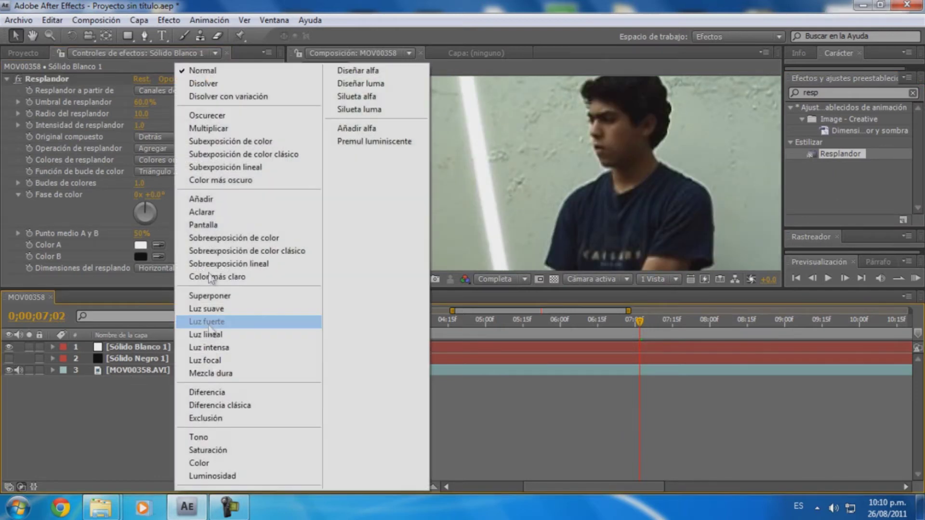
{"action": "left_click", "coordinate": [205, 198]}
{"action": "left_click", "coordinate": [153, 440]}
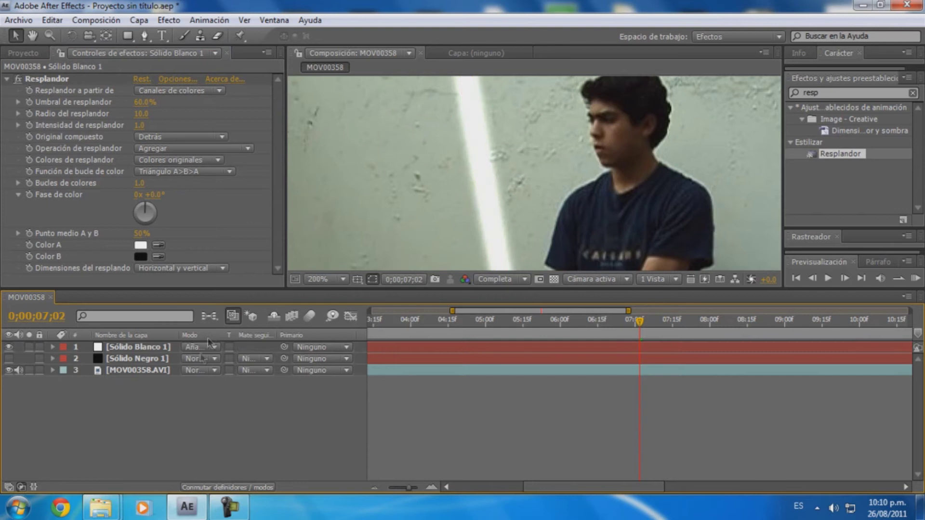
{"action": "left_click", "coordinate": [202, 348]}
{"action": "left_click", "coordinate": [262, 223]}
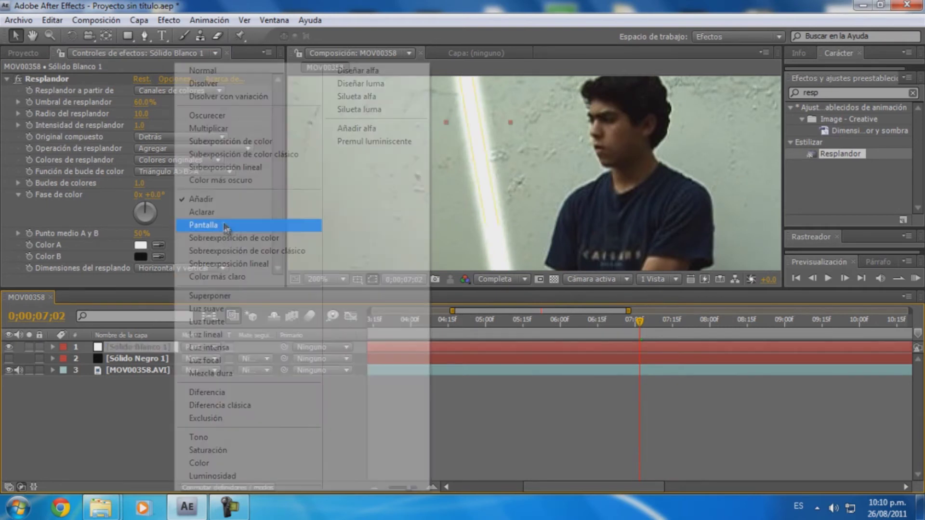
{"action": "left_click", "coordinate": [197, 412]}
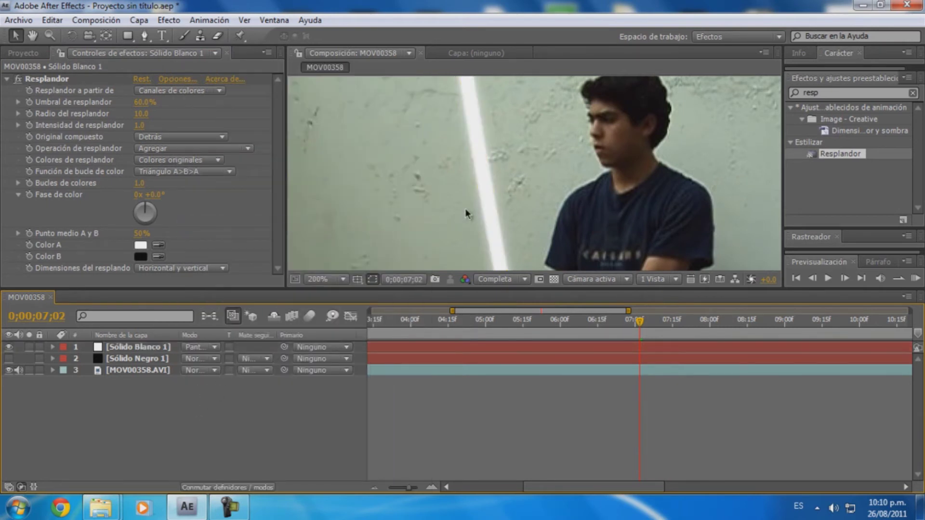
Turn on Sólido Negro 1 so the glowing blade sits against black
{"action": "left_click", "coordinate": [8, 359]}
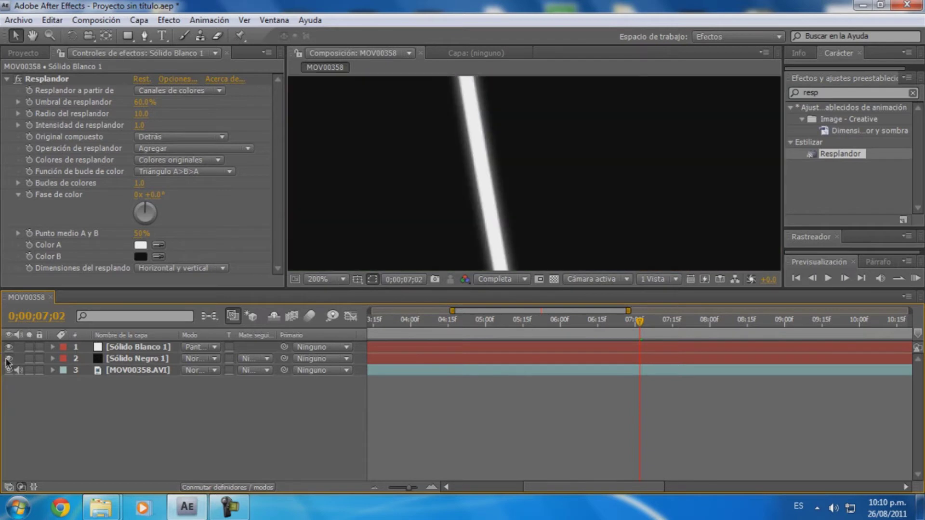
{"action": "left_click", "coordinate": [8, 359]}
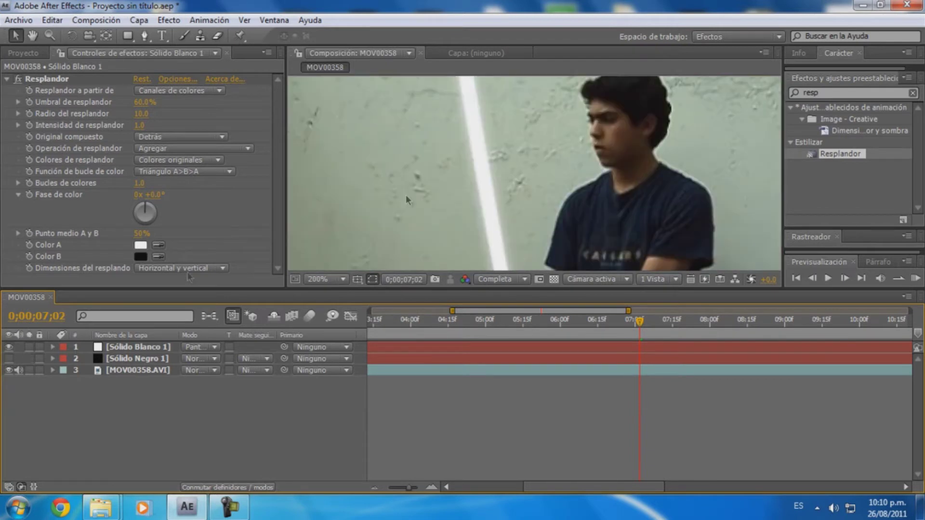
{"action": "scroll", "coordinate": [462, 175], "scroll_direction": "down", "scroll_amount": 1}
{"action": "left_click", "coordinate": [9, 359]}
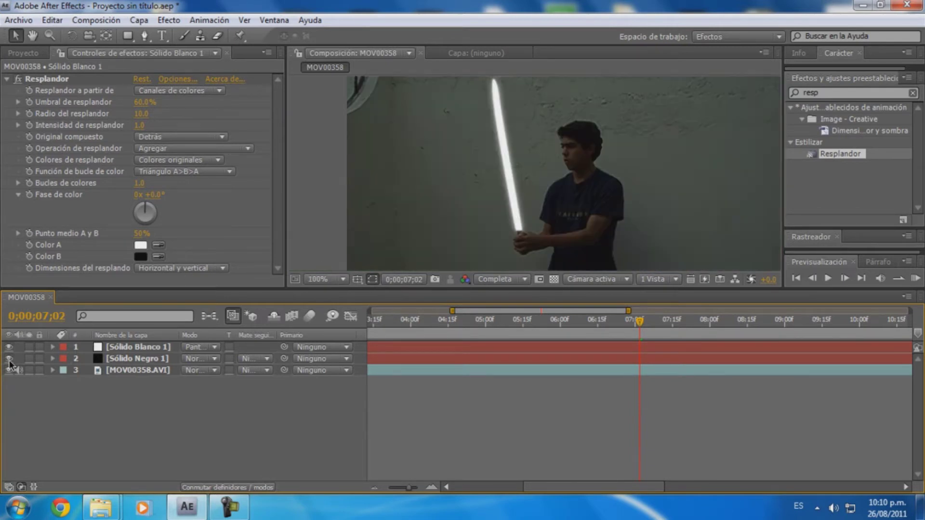
{"action": "left_click", "coordinate": [23, 53]}
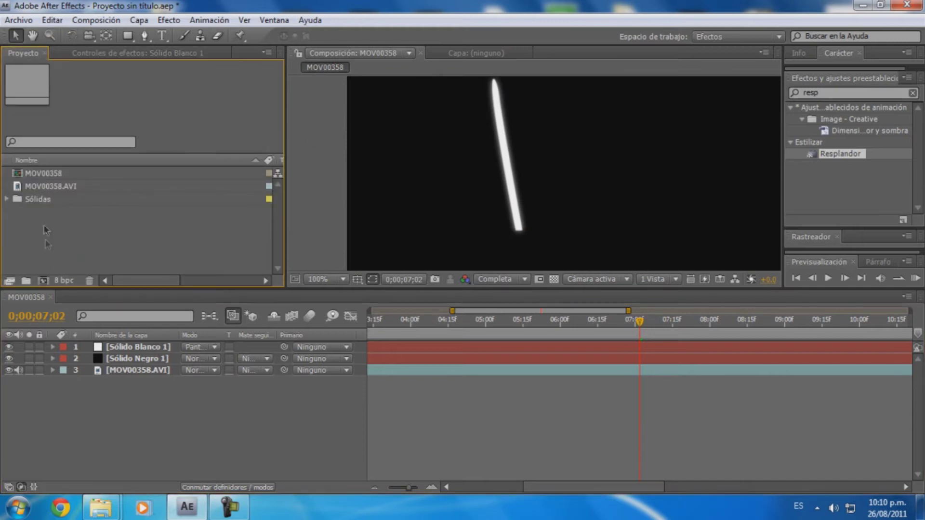
Create a new composition, MOV00359, from the MOV00358 composition in the Project panel
{"action": "left_click", "coordinate": [164, 358]}
{"action": "left_click", "coordinate": [140, 347]}
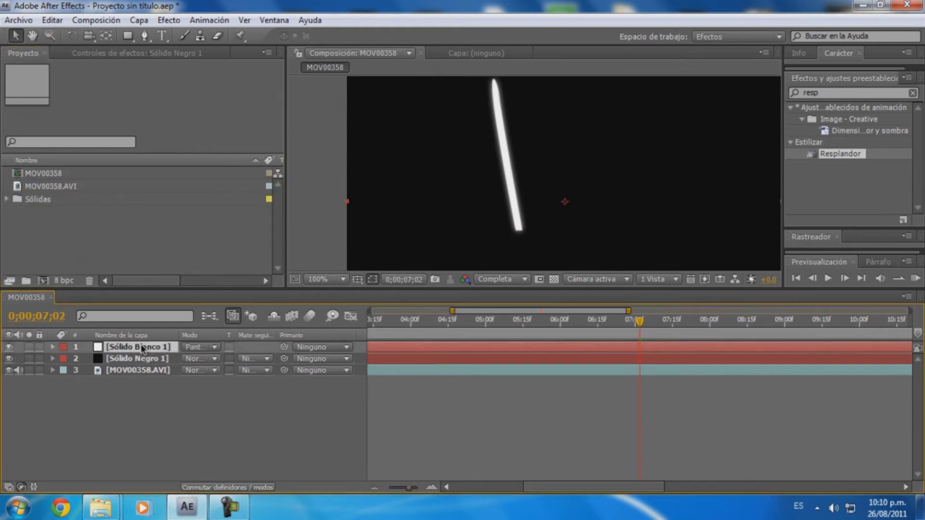
{"action": "left_click", "coordinate": [143, 378]}
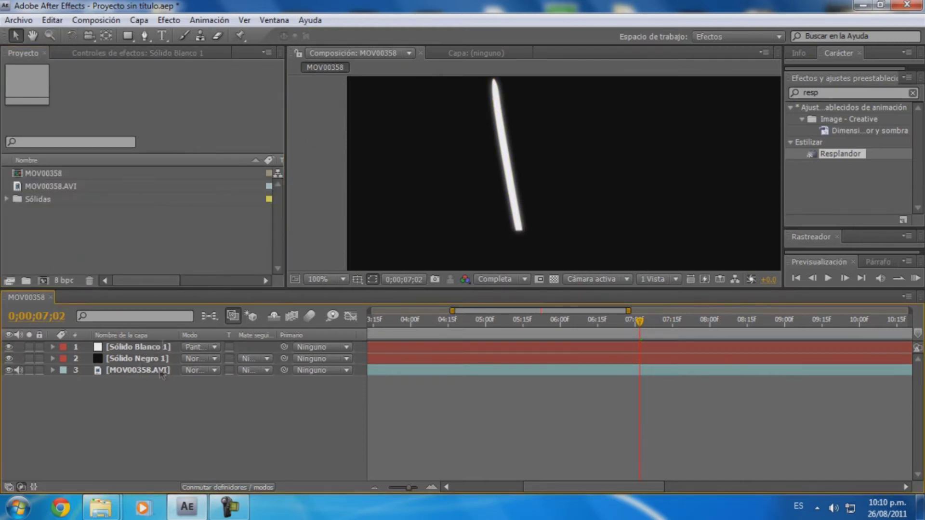
{"action": "left_click", "coordinate": [57, 174]}
{"action": "mouse_move", "coordinate": [24, 175]}
{"action": "left_mouse_down"}
{"action": "mouse_move", "coordinate": [41, 176]}
{"action": "mouse_move", "coordinate": [43, 280]}
{"action": "left_mouse_up"}
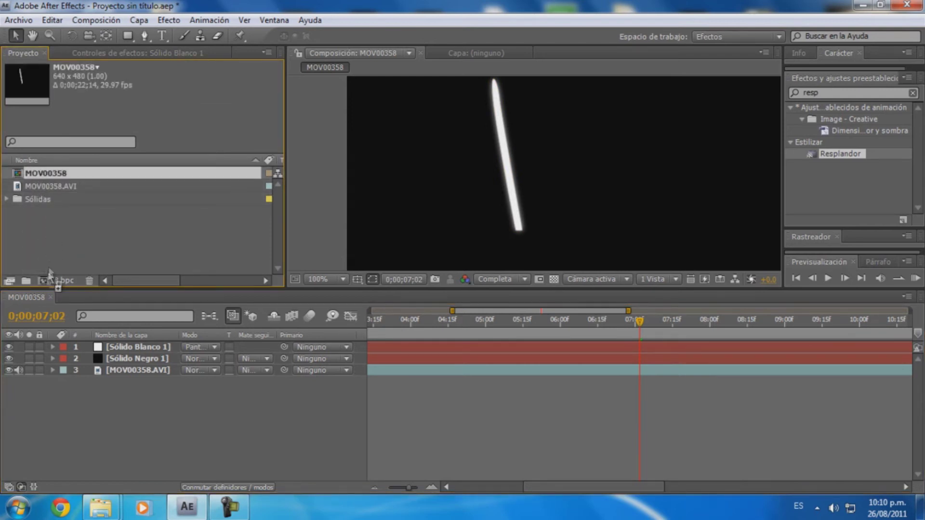
{"action": "left_click", "coordinate": [250, 394]}
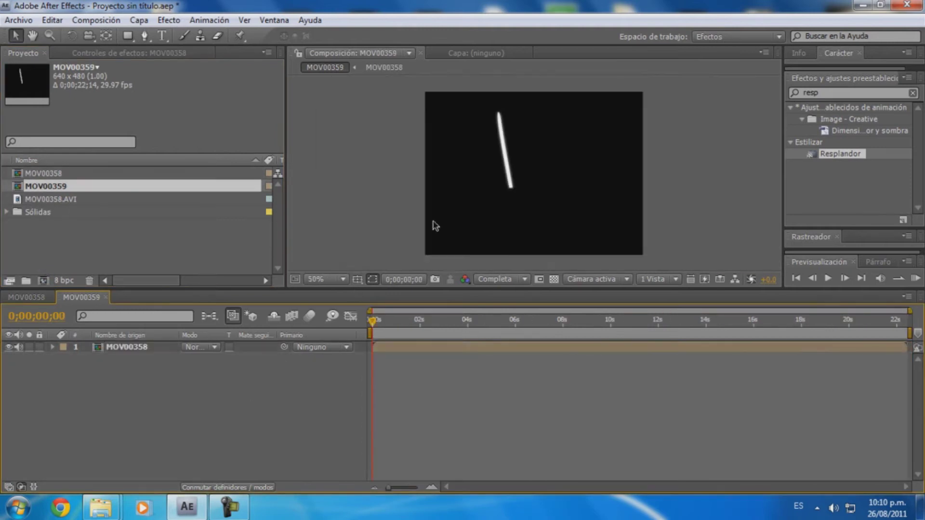
Inspect the blade at 200% and 100%, then apply and undo a Resplandor glow
{"action": "key", "text": "period"}
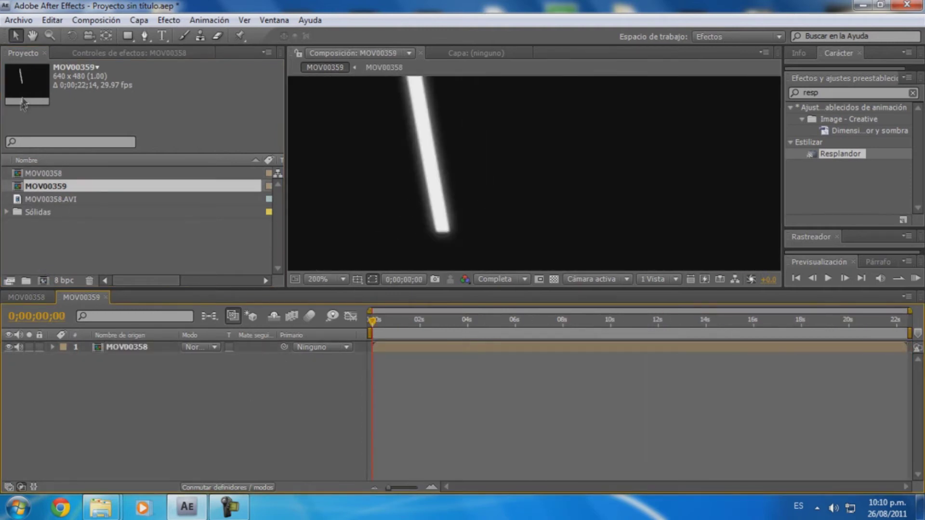
{"action": "left_click", "coordinate": [451, 155]}
{"action": "key", "text": "comma"}
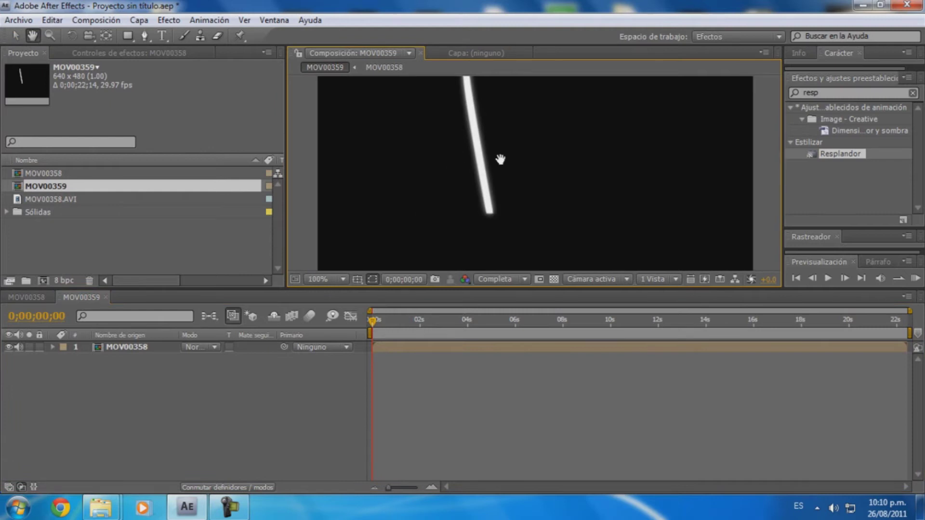
{"action": "key", "text": "comma"}
{"action": "key", "text": "comma"}
{"action": "key", "text": "comma"}
{"action": "key", "text": "period"}
{"action": "key", "text": "period"}
{"action": "key", "text": "period"}
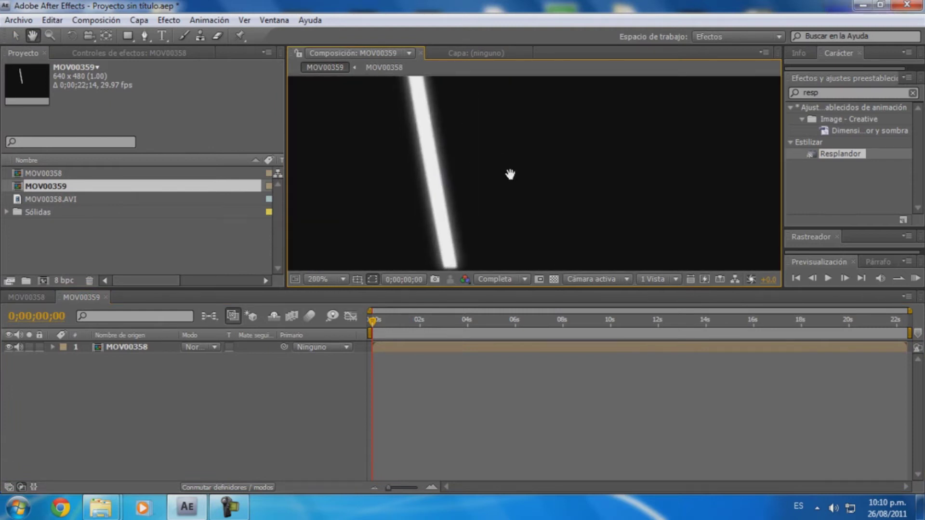
{"action": "key", "text": "comma"}
{"action": "key", "text": "v"}
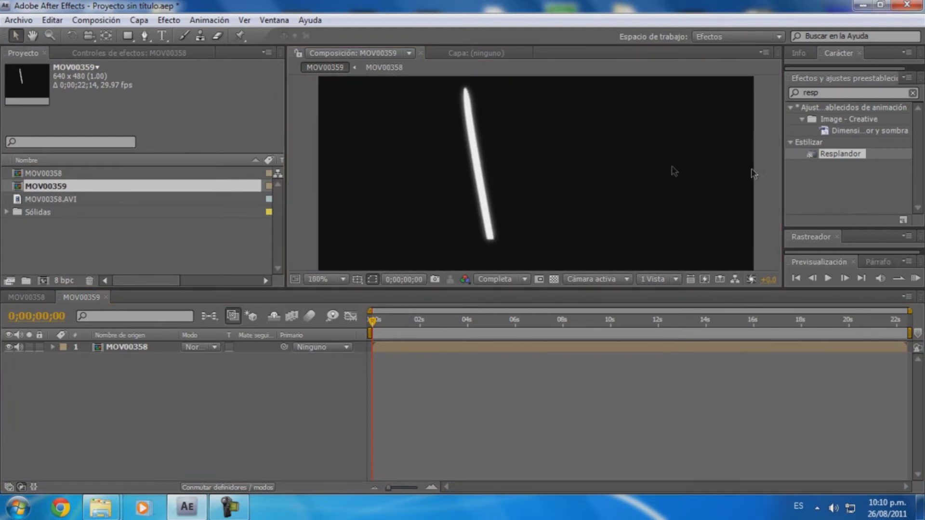
{"action": "left_click_drag", "start_coordinate": [840, 165], "coordinate": [547, 202]}
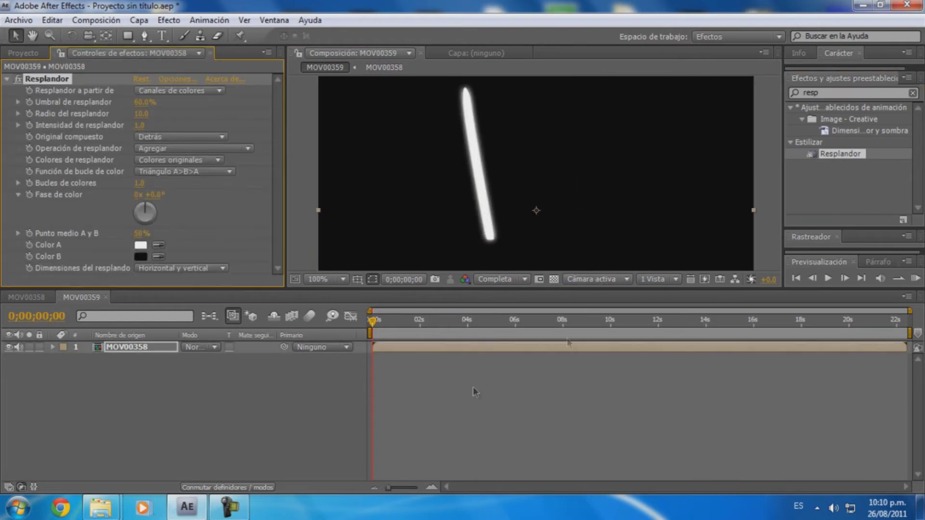
{"action": "key", "text": "period"}
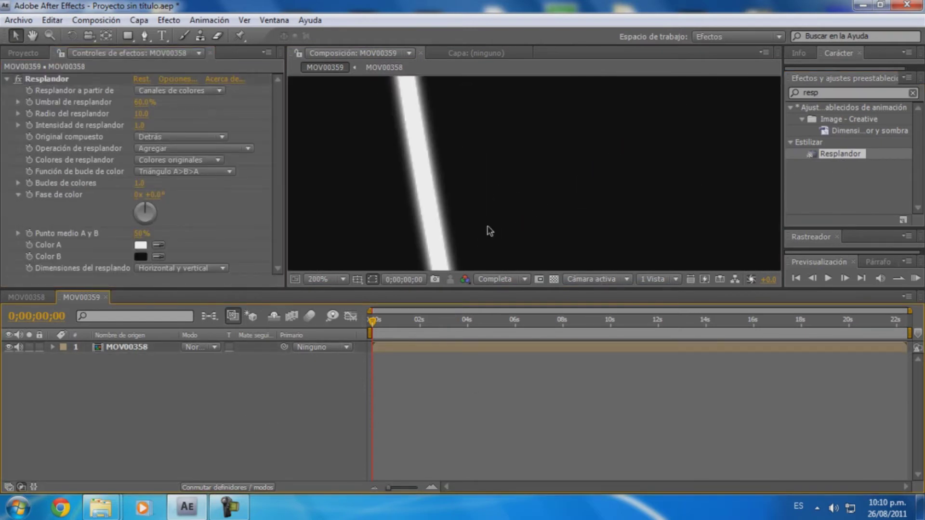
{"action": "key", "text": "ctrl+z"}
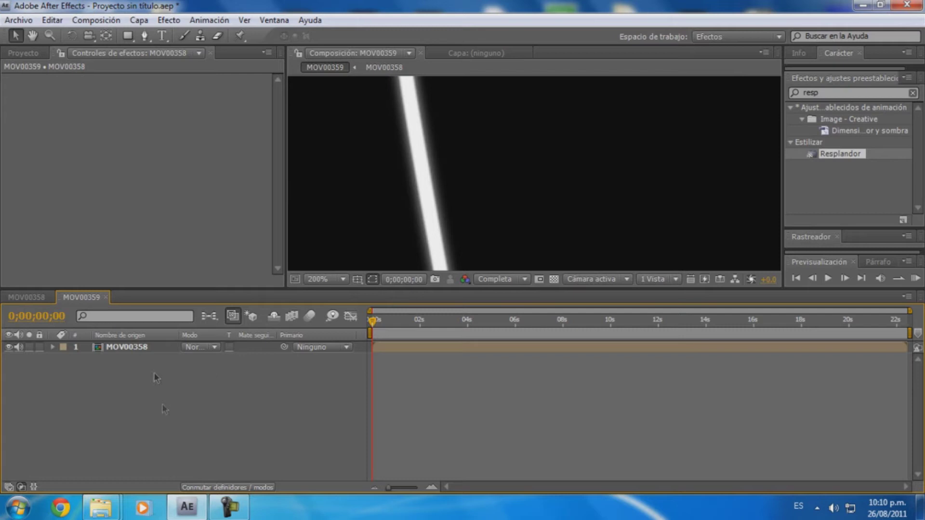
Add the MOV00358.AVI footage into the MOV00359 composition
{"action": "left_click", "coordinate": [35, 295]}
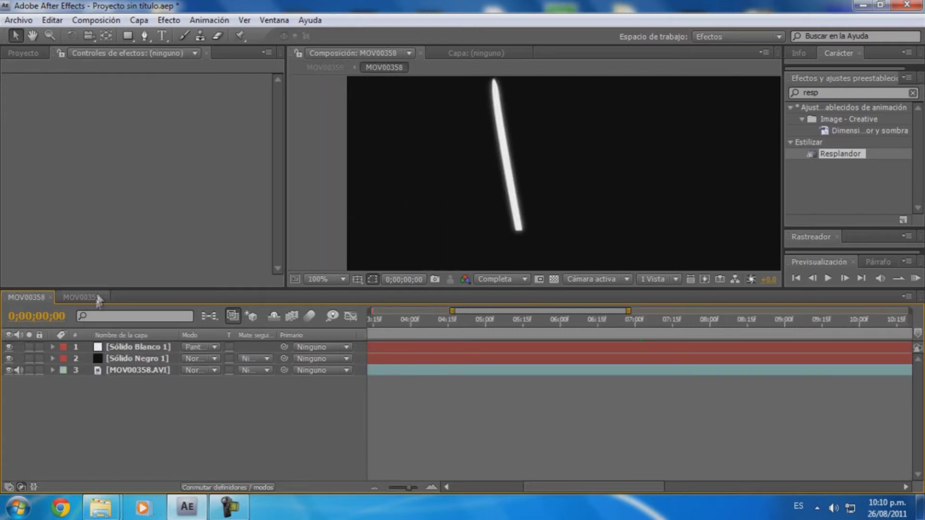
{"action": "left_click", "coordinate": [23, 53]}
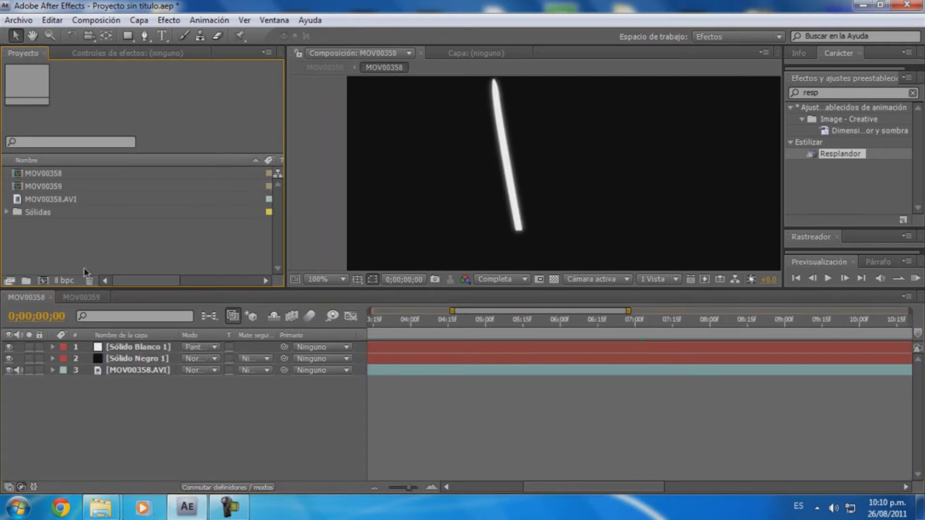
{"action": "left_click", "coordinate": [37, 200]}
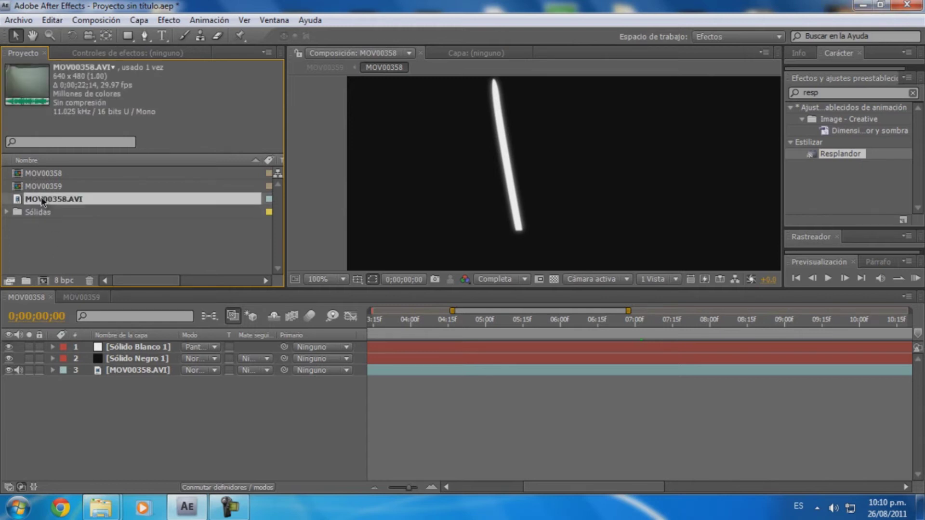
{"action": "left_click", "coordinate": [150, 371]}
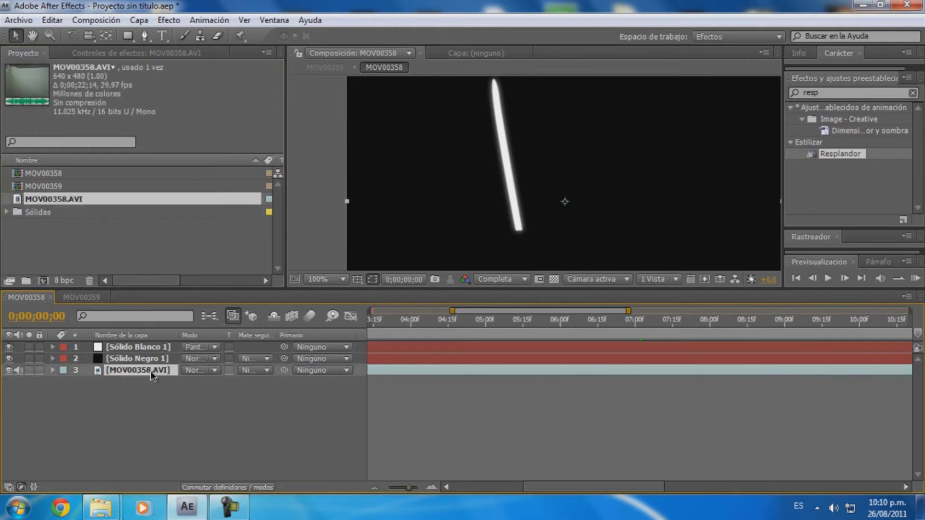
{"action": "left_click", "coordinate": [80, 298]}
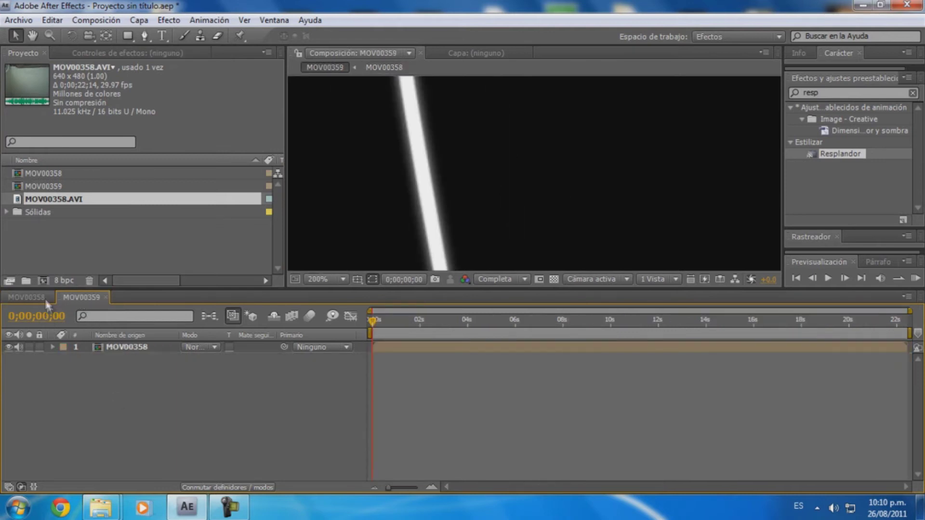
{"action": "left_click", "coordinate": [46, 300]}
{"action": "left_click", "coordinate": [81, 297]}
{"action": "key", "text": "ctrl+slash"}
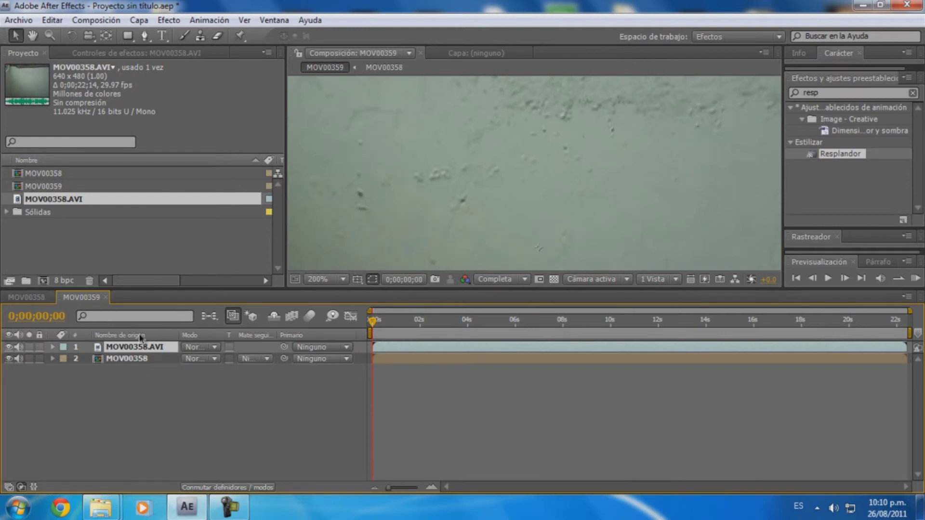
Move the footage beneath the blade layer and set the blade to Pantalla
{"action": "left_click_drag", "start_coordinate": [143, 351], "coordinate": [144, 381]}
{"action": "key", "text": "comma"}
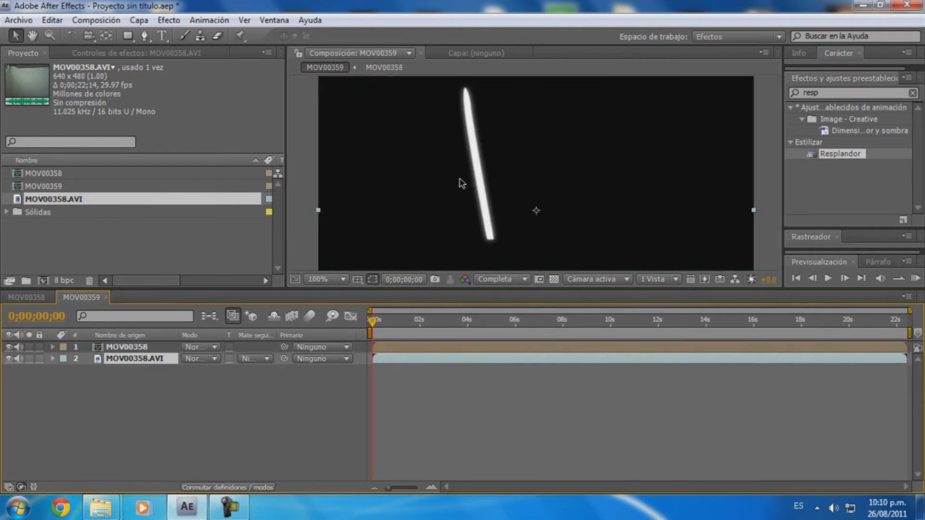
{"action": "left_click", "coordinate": [198, 347]}
{"action": "left_click", "coordinate": [218, 219]}
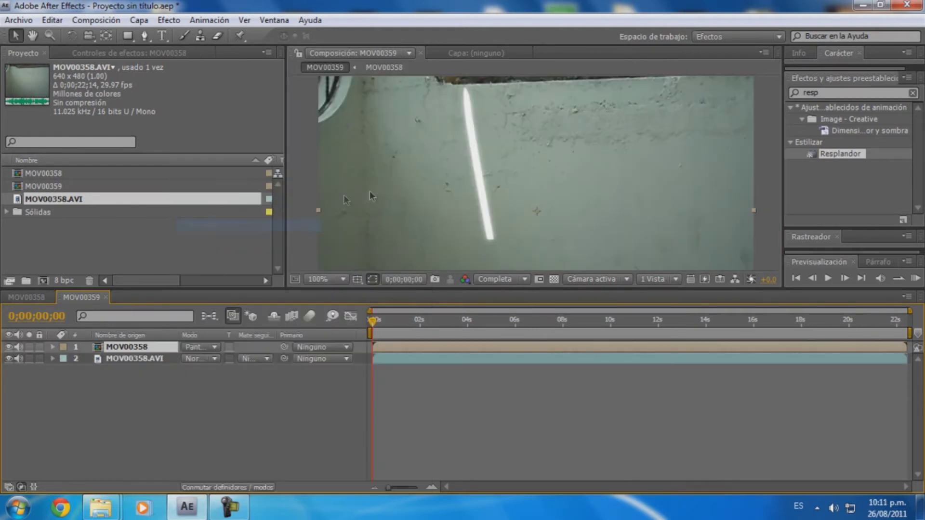
At the frame where the boy holds the stick, compare Añadir and keep Pantalla blending
{"action": "left_click_drag", "start_coordinate": [371, 322], "coordinate": [542, 332]}
{"action": "scroll", "coordinate": [517, 198], "scroll_direction": "up", "scroll_amount": 1}
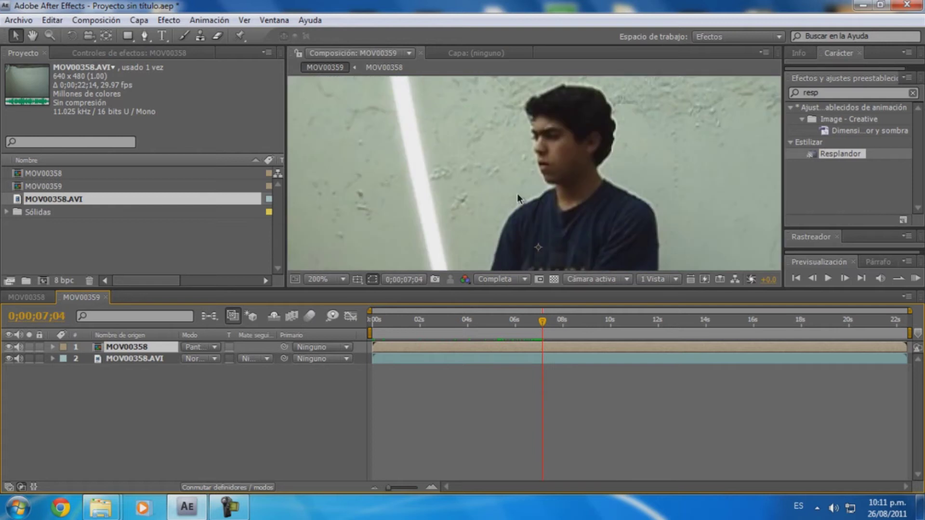
{"action": "left_click", "coordinate": [201, 347]}
{"action": "left_click", "coordinate": [232, 202]}
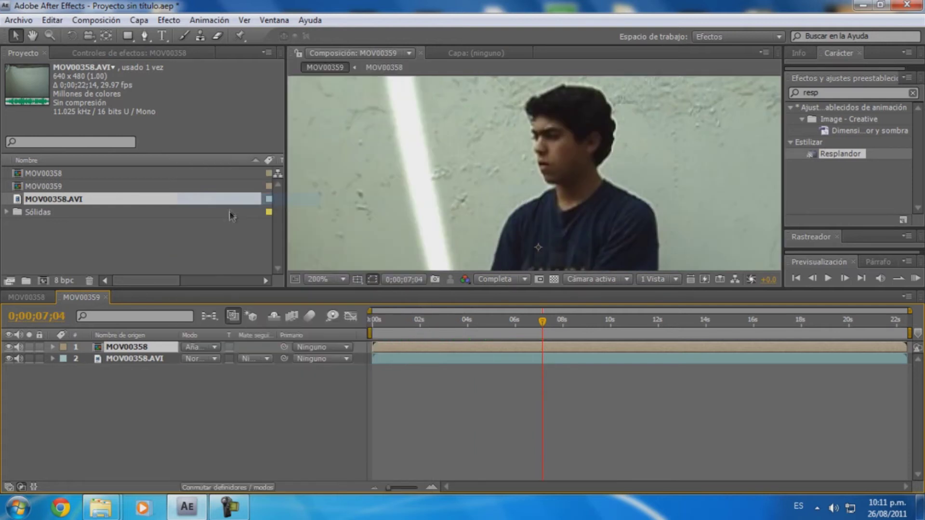
{"action": "left_click", "coordinate": [207, 346]}
{"action": "left_click", "coordinate": [233, 225]}
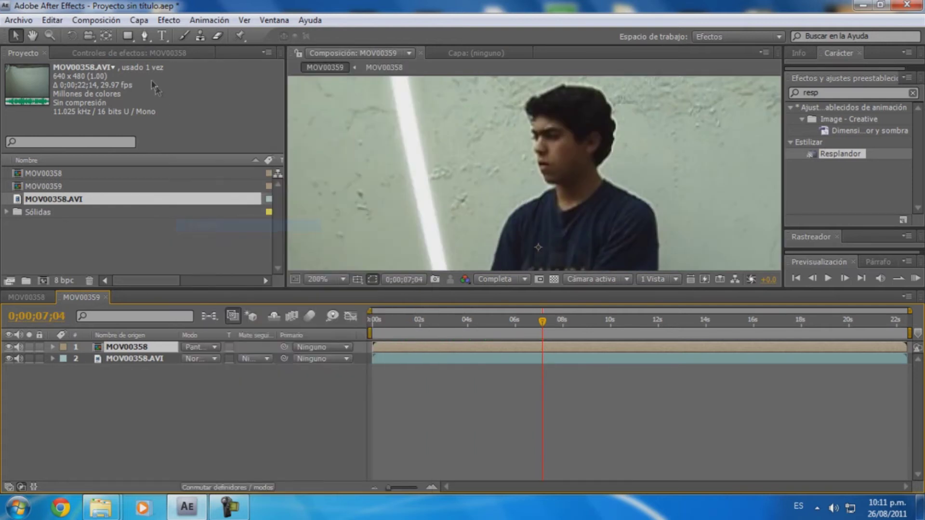
{"action": "left_click", "coordinate": [136, 52]}
{"action": "left_click", "coordinate": [169, 20]}
{"action": "mouse_move", "coordinate": [270, 185]}
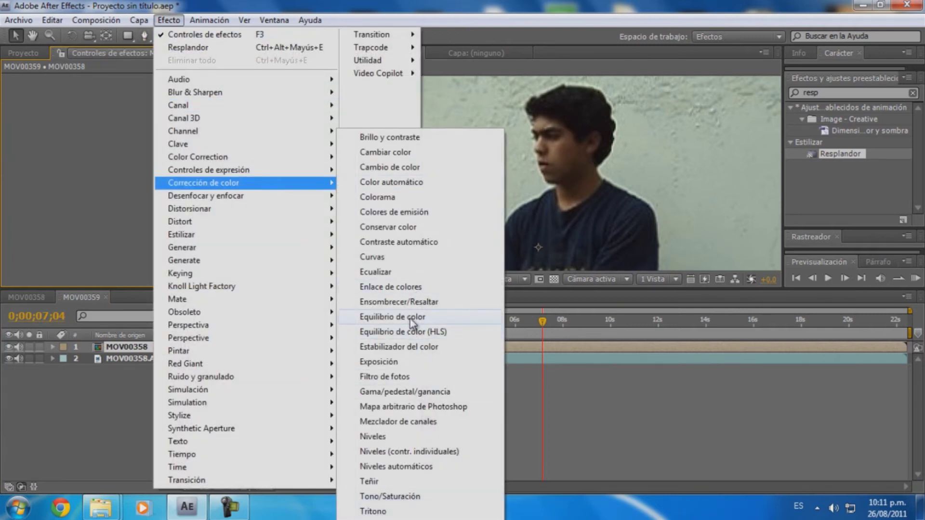
Apply Equilibrio de color to the blade layer, setting red shadow balance -96 and green 33
{"action": "left_click", "coordinate": [411, 319]}
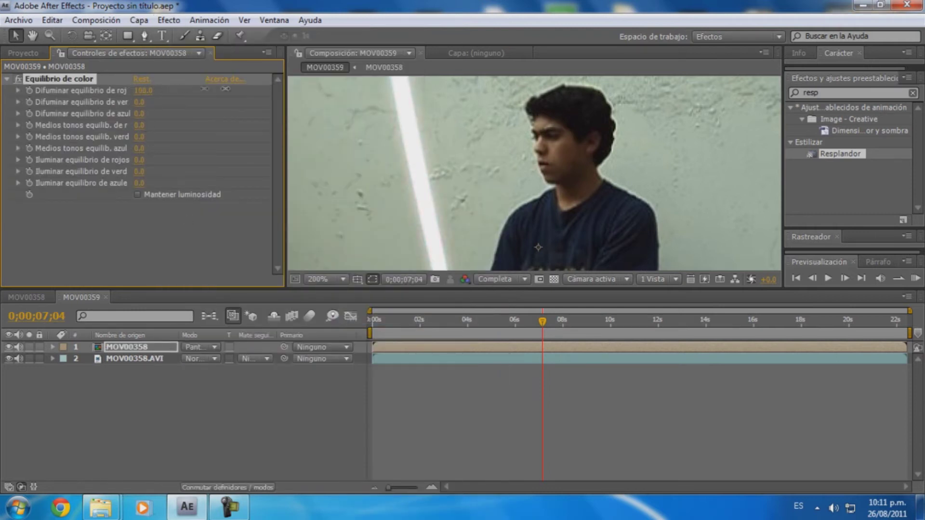
{"action": "left_click_drag", "start_coordinate": [277, 87], "coordinate": [3, 78]}
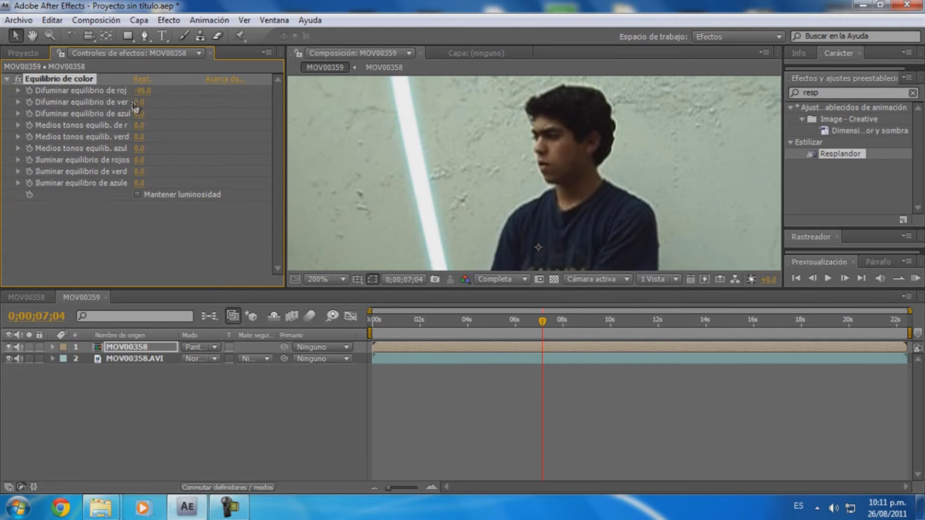
{"action": "left_click_drag", "start_coordinate": [277, 103], "coordinate": [246, 100]}
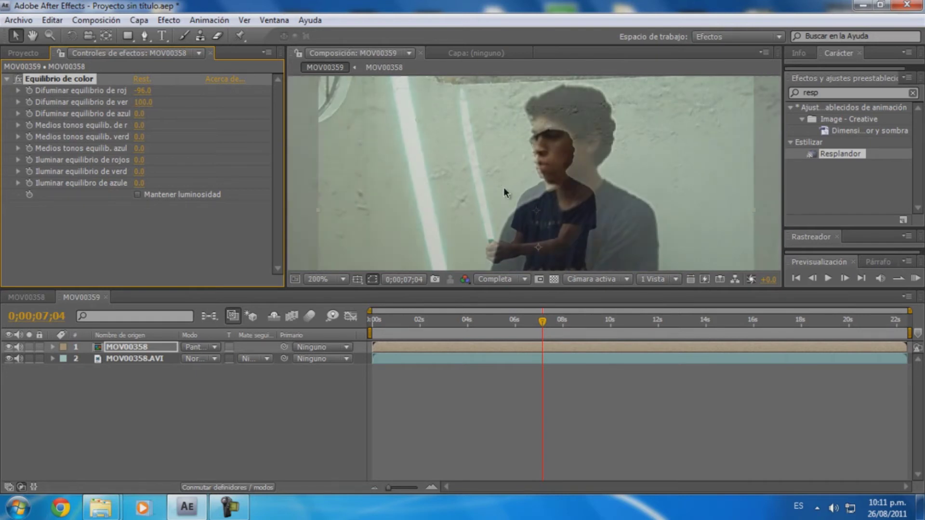
{"action": "left_click_drag", "start_coordinate": [178, 101], "coordinate": [101, 101]}
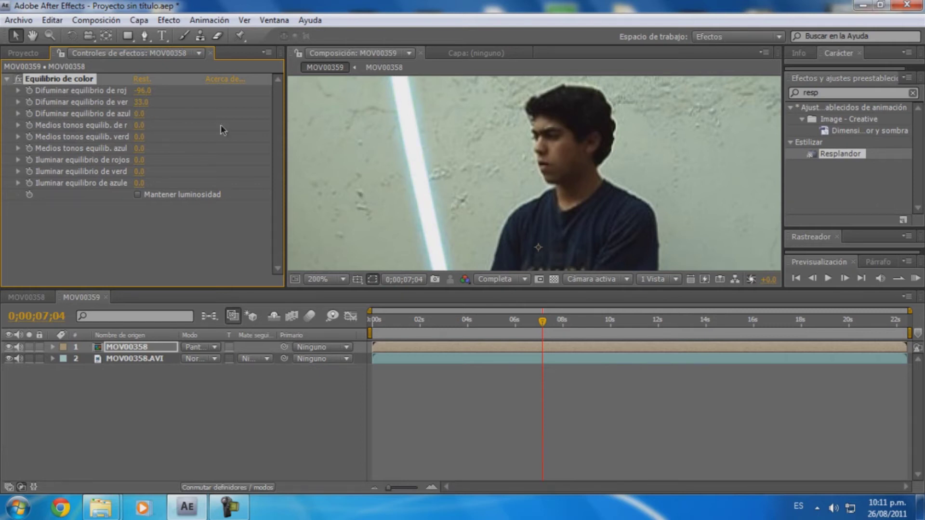
Apply the Resplandor glow to the MOV00358 saber layer
{"action": "left_click", "coordinate": [176, 258]}
{"action": "left_click_drag", "start_coordinate": [858, 159], "coordinate": [146, 346]}
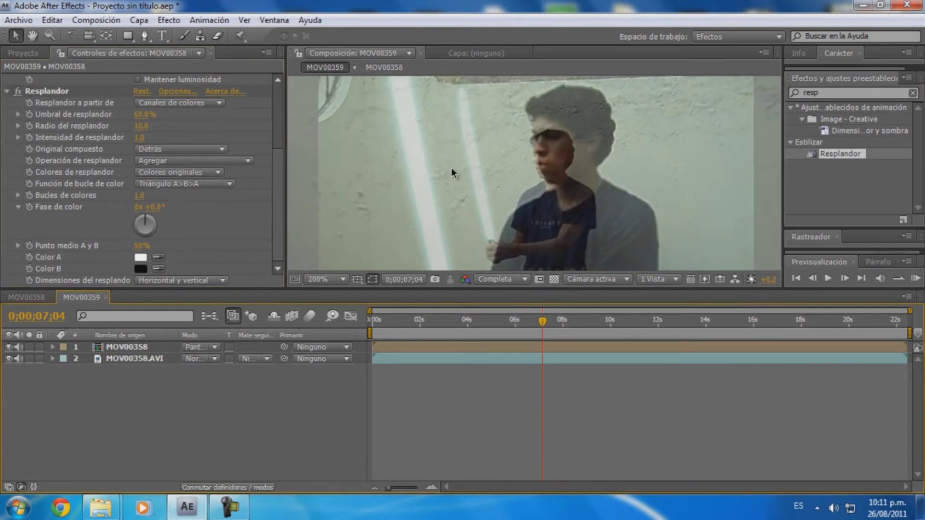
{"action": "key", "text": "h"}
{"action": "scroll", "coordinate": [526, 200], "scroll_direction": "up", "scroll_amount": 1}
{"action": "scroll", "coordinate": [526, 200], "scroll_direction": "down", "scroll_amount": 3}
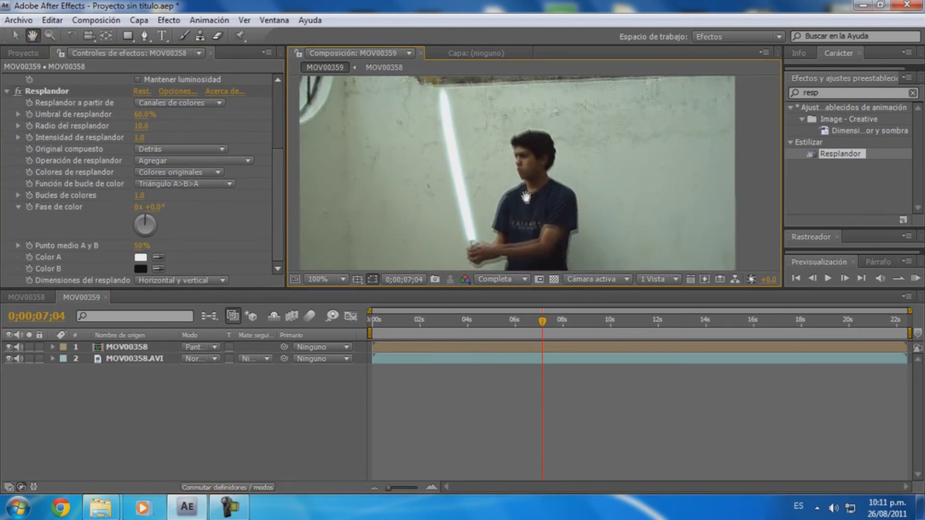
{"action": "left_click", "coordinate": [16, 35]}
Select the MOV00358.AVI footage layer and search Effects & Presets for 'cinema'
{"action": "left_click", "coordinate": [246, 423]}
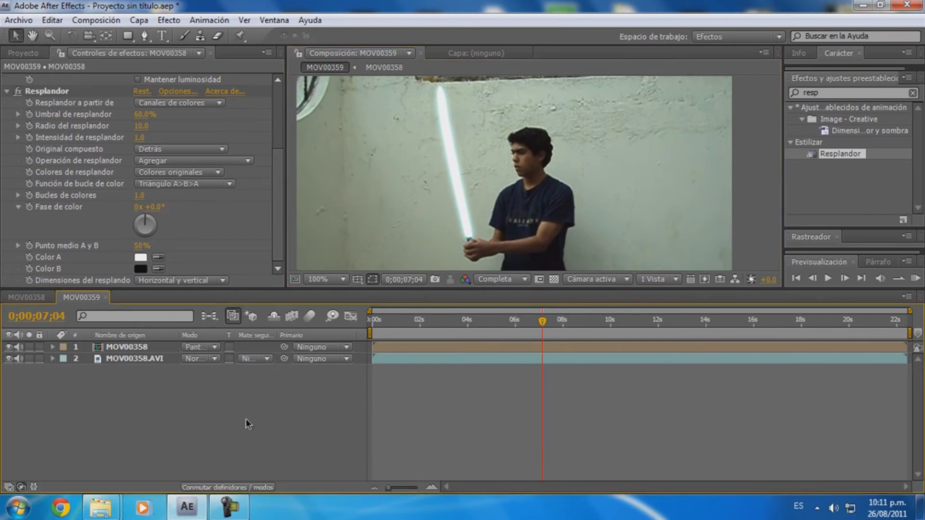
{"action": "left_click", "coordinate": [149, 360]}
{"action": "left_click", "coordinate": [832, 92]}
{"action": "type", "text": "cinema"}
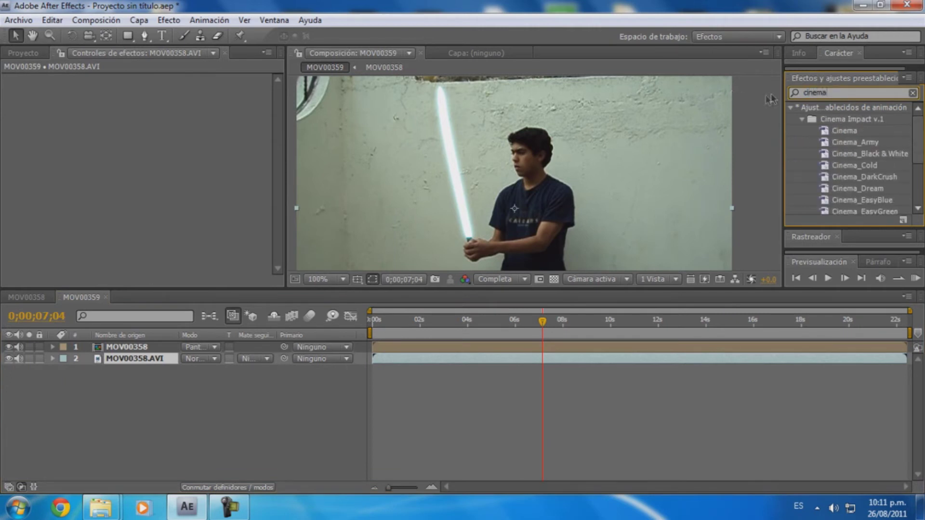
Give MOV00358.AVI the Cinema_EasyBlue preset, replacing a trial Cinema_EasyGreen
{"action": "scroll", "coordinate": [854, 166], "scroll_direction": "down", "scroll_amount": 2}
{"action": "left_click_drag", "start_coordinate": [876, 166], "coordinate": [608, 180]}
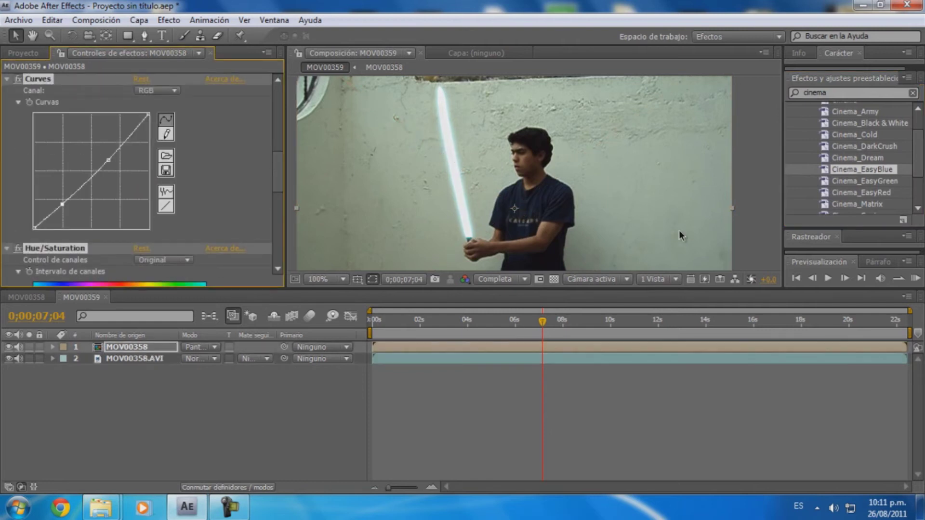
{"action": "key", "text": "ctrl+Down"}
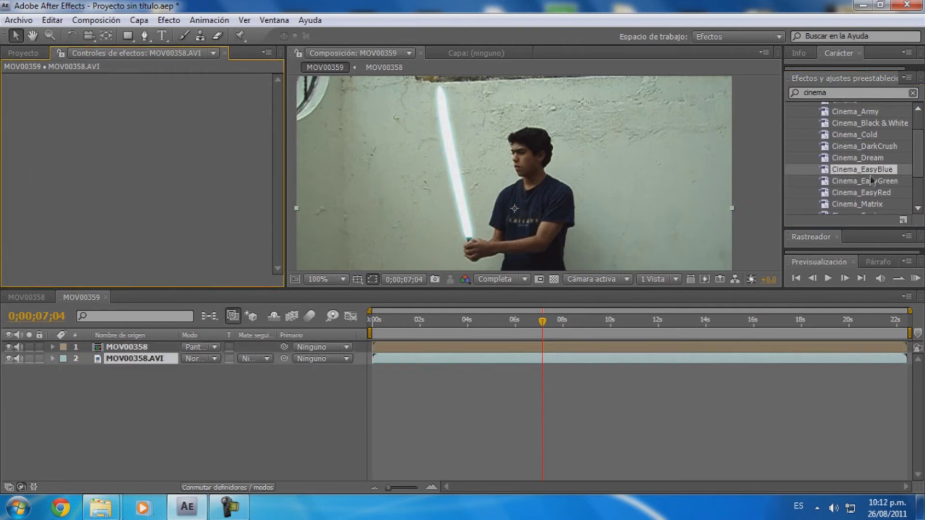
{"action": "left_click_drag", "start_coordinate": [872, 180], "coordinate": [139, 361]}
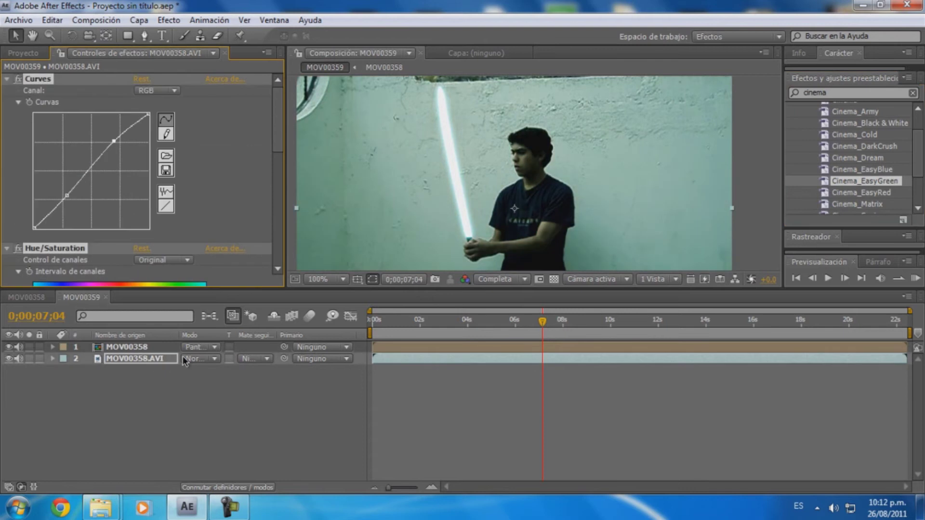
{"action": "left_click_drag", "start_coordinate": [871, 169], "coordinate": [215, 361]}
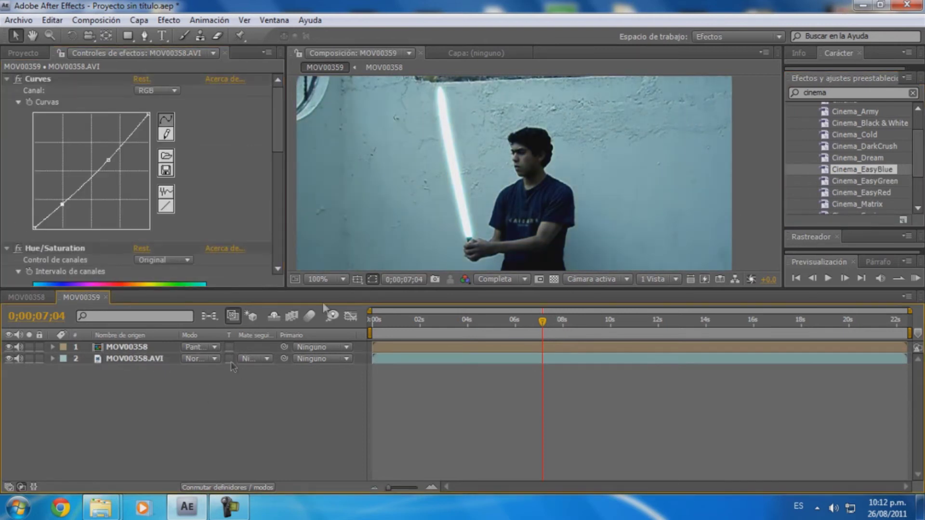
{"action": "left_click_drag", "start_coordinate": [502, 171], "coordinate": [492, 175]}
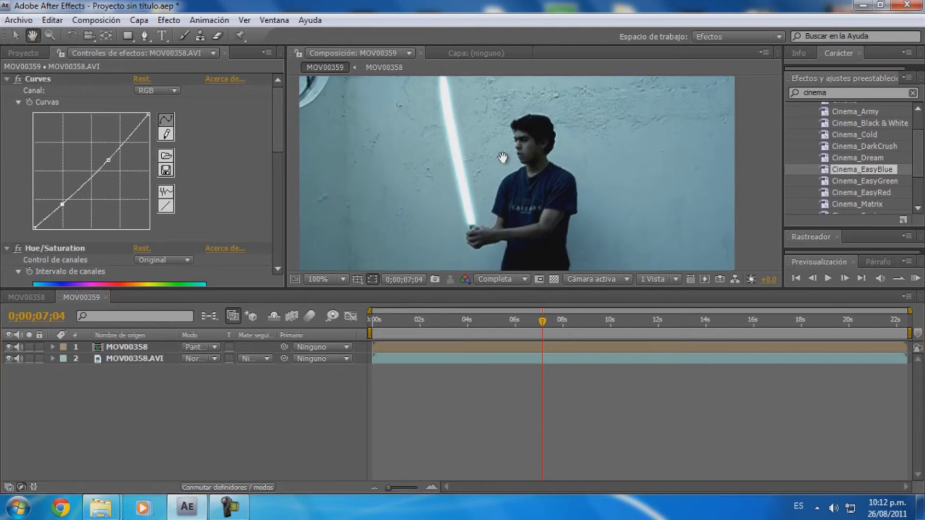
Add a new adjustment layer, Capa de ajuste 1, on top of MOV00359
{"action": "right_click", "coordinate": [138, 435]}
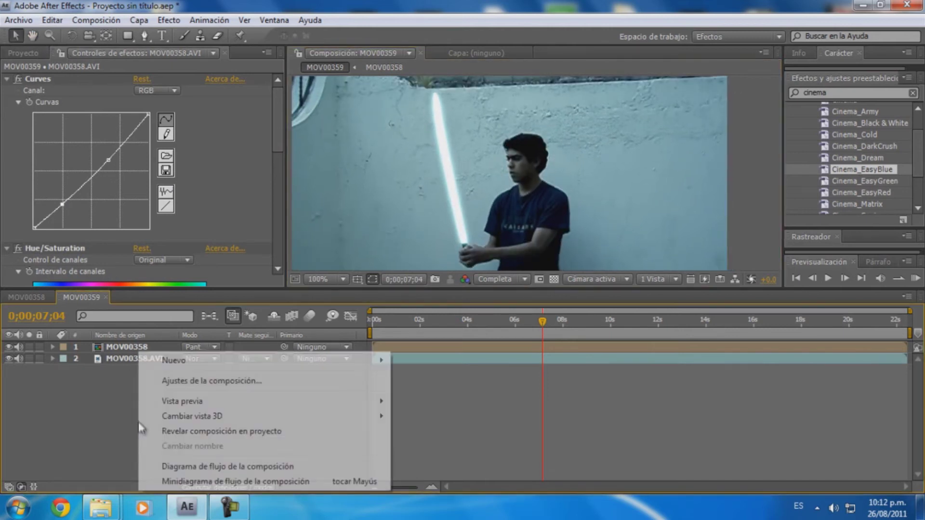
{"action": "mouse_move", "coordinate": [201, 363]}
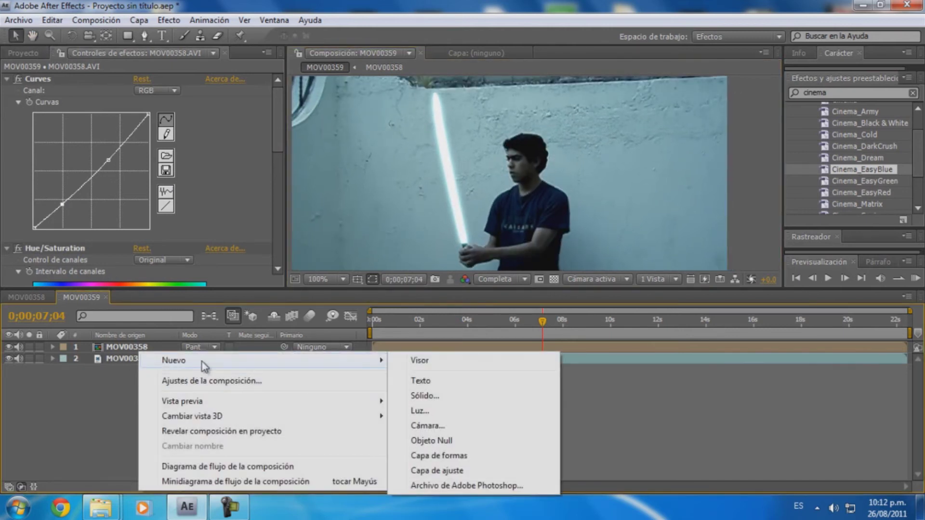
{"action": "left_click", "coordinate": [467, 469]}
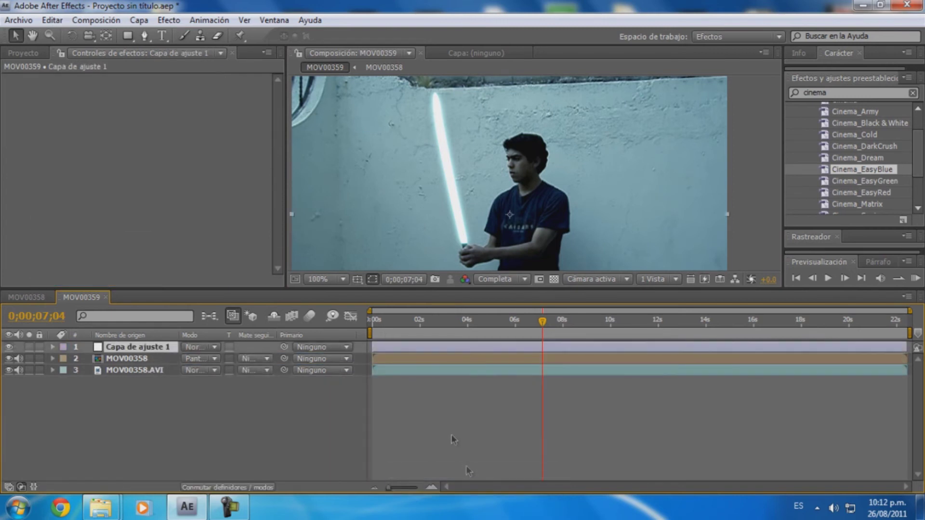
Draw a closed Pen mask around the boy's head, arm, hands and body
{"action": "left_click", "coordinate": [144, 35]}
{"action": "left_click", "coordinate": [512, 139]}
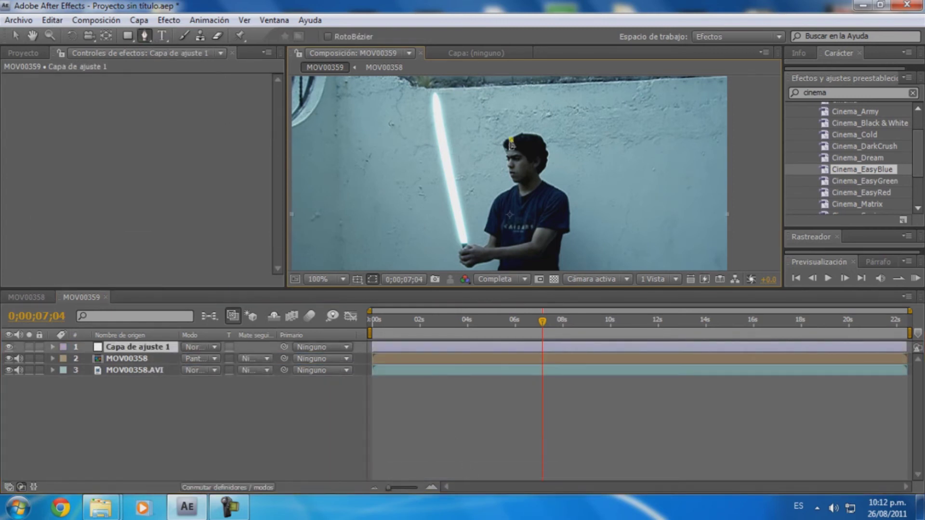
{"action": "left_click", "coordinate": [505, 143]}
{"action": "left_click", "coordinate": [498, 171]}
{"action": "left_click", "coordinate": [490, 213]}
{"action": "left_click", "coordinate": [474, 246]}
{"action": "left_click", "coordinate": [518, 260]}
{"action": "left_click", "coordinate": [559, 244]}
{"action": "left_click", "coordinate": [559, 199]}
{"action": "left_click", "coordinate": [536, 149]}
{"action": "left_click", "coordinate": [512, 140]}
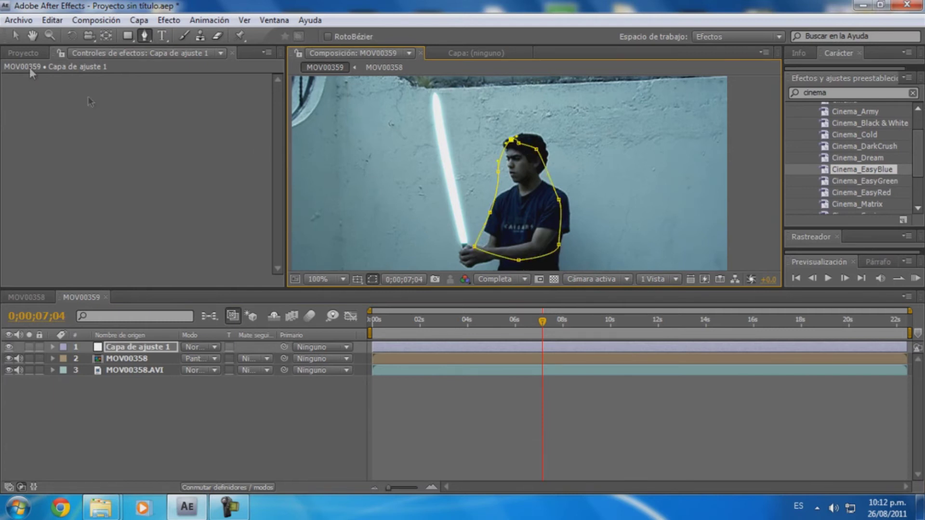
{"action": "left_click", "coordinate": [168, 19]}
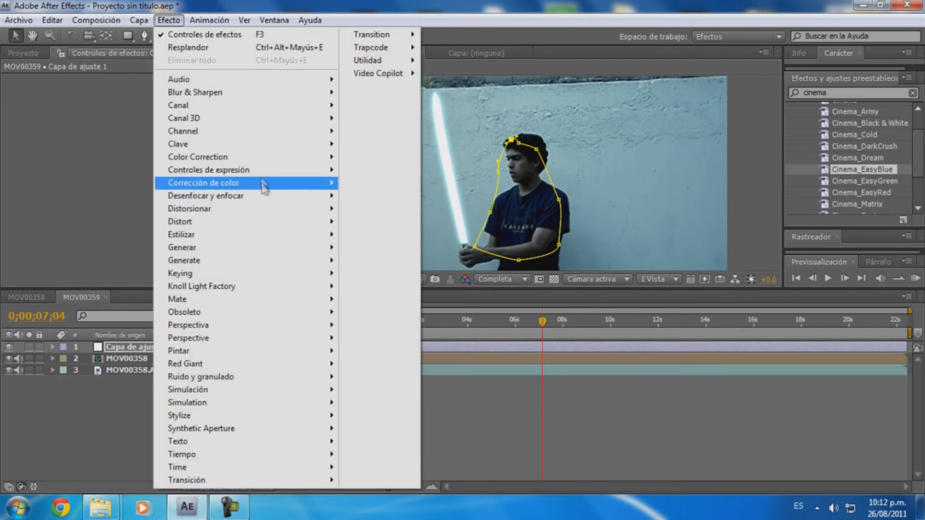
Apply Curvas to Capa de ajuste 1, raising the Verde curve slightly and lifting the RGB curve
{"action": "mouse_move", "coordinate": [265, 184]}
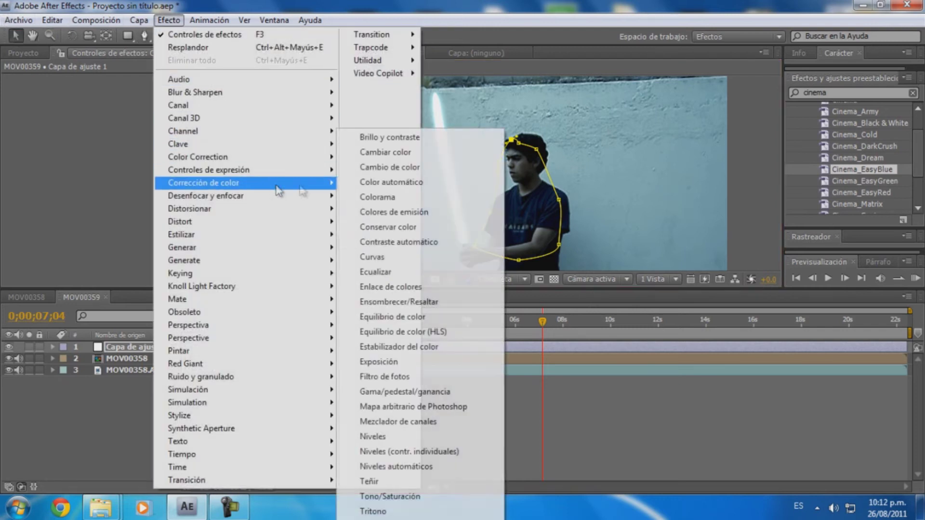
{"action": "left_click", "coordinate": [392, 259]}
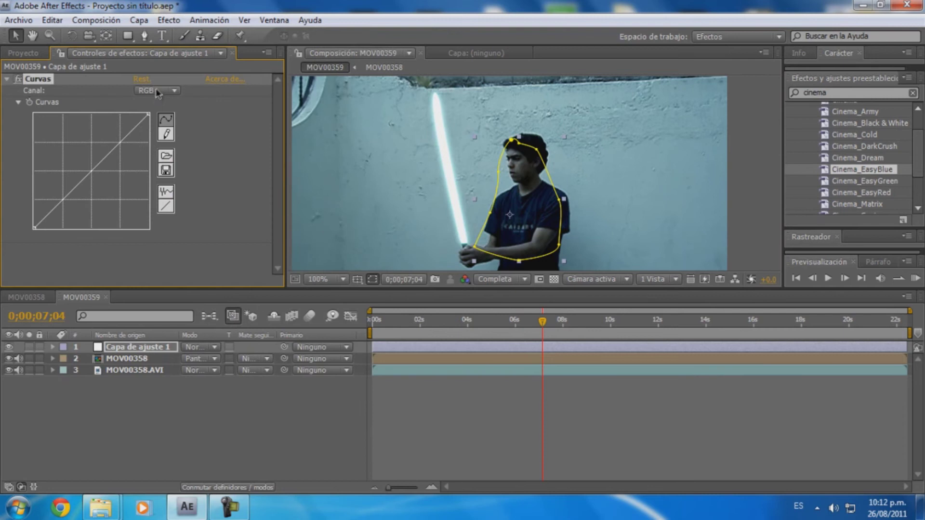
{"action": "left_click", "coordinate": [158, 91]}
{"action": "left_click", "coordinate": [178, 126]}
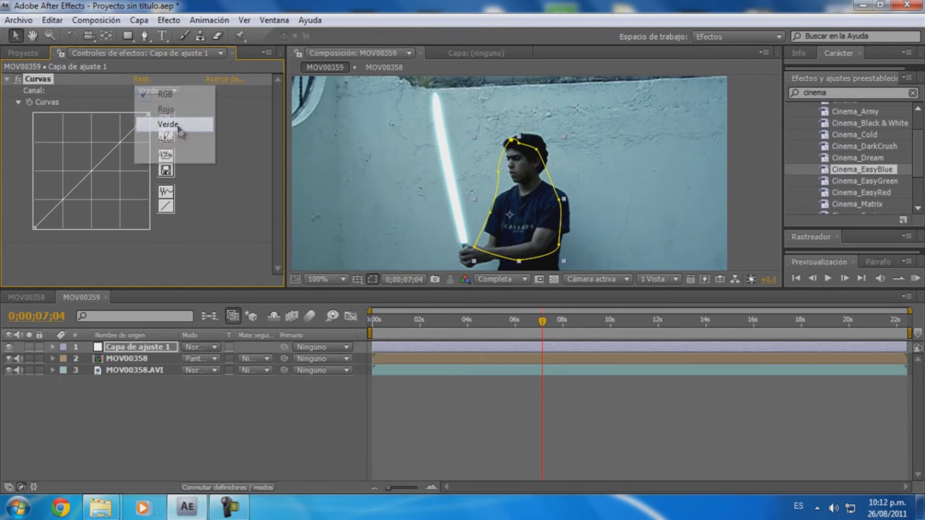
{"action": "left_click_drag", "start_coordinate": [86, 176], "coordinate": [86, 168]}
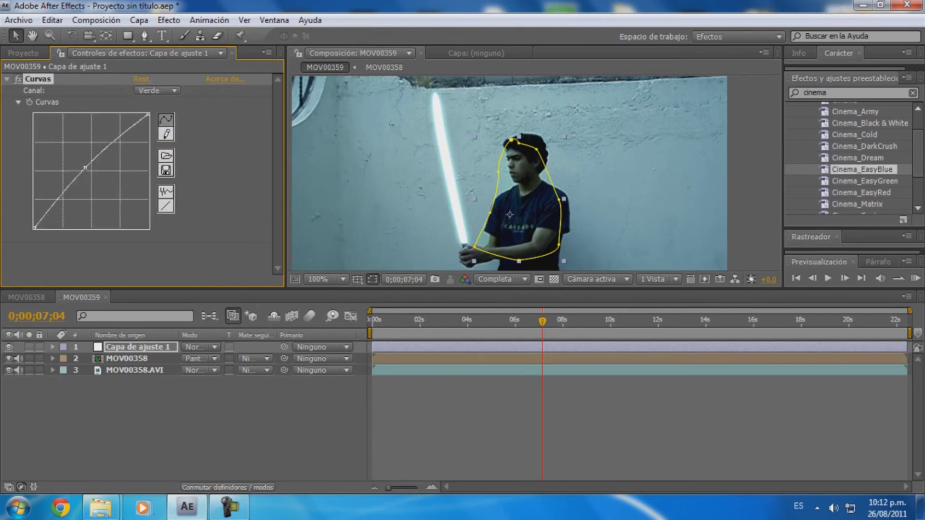
{"action": "left_click", "coordinate": [158, 90]}
{"action": "left_click", "coordinate": [179, 68]}
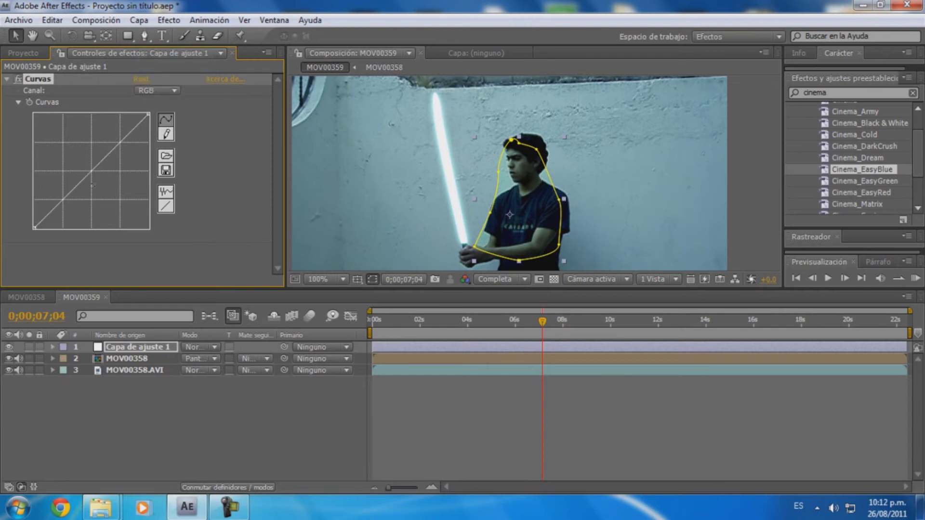
{"action": "left_click_drag", "start_coordinate": [90, 175], "coordinate": [83, 160]}
Feather Máscara 1 on the adjustment layer to 43.0, 43.0 pixels
{"action": "left_click", "coordinate": [170, 378]}
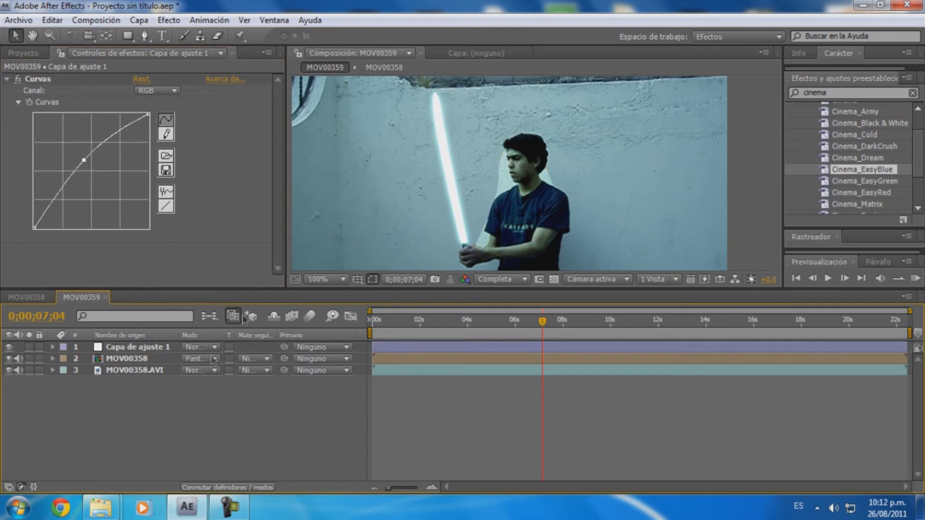
{"action": "left_click", "coordinate": [53, 347]}
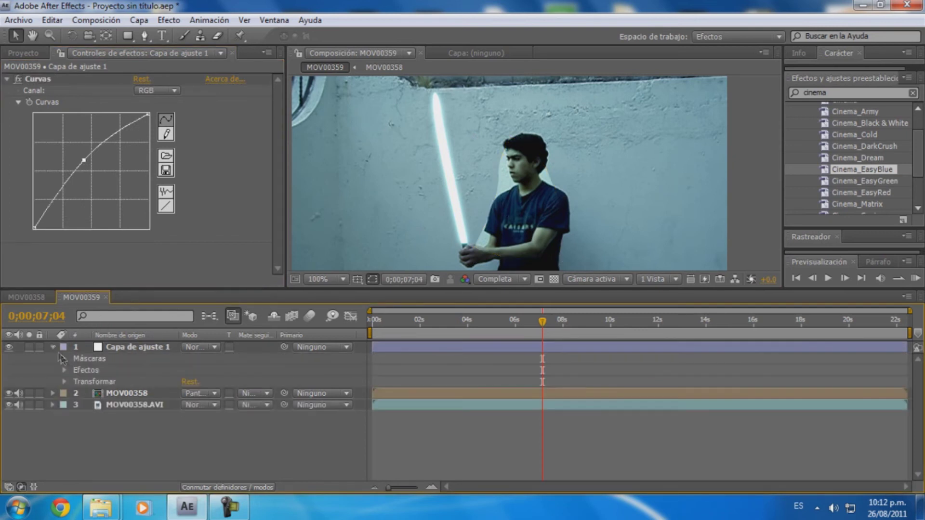
{"action": "left_click", "coordinate": [65, 360]}
{"action": "left_click", "coordinate": [75, 370]}
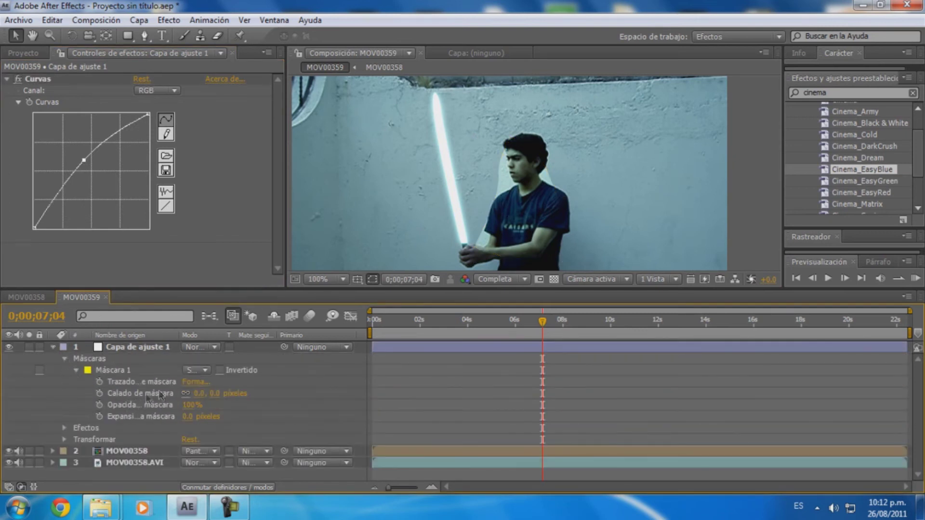
{"action": "left_click_drag", "start_coordinate": [212, 394], "coordinate": [239, 395]}
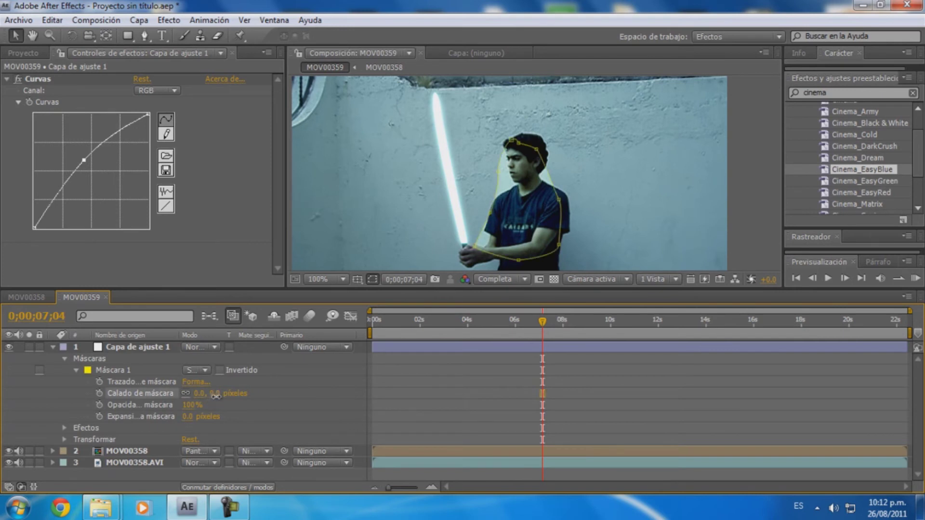
{"action": "left_click", "coordinate": [266, 408]}
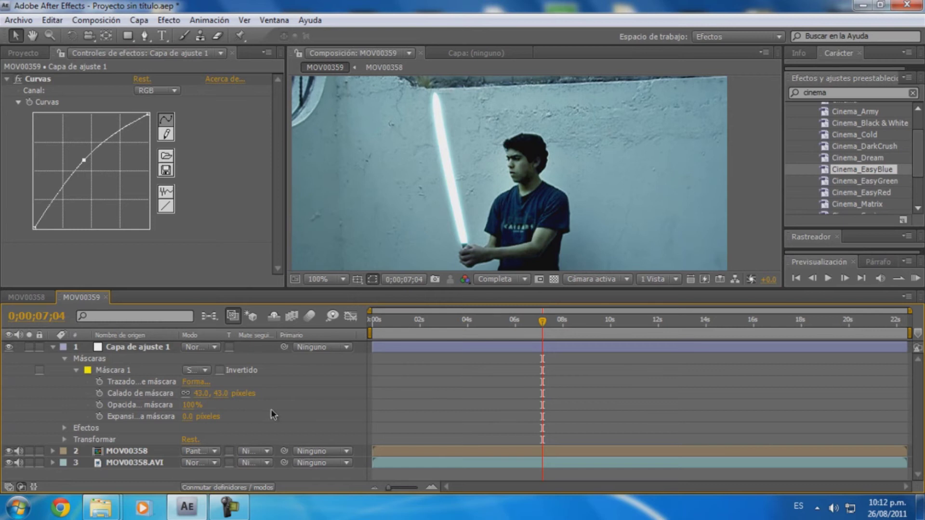
{"action": "left_click", "coordinate": [53, 347]}
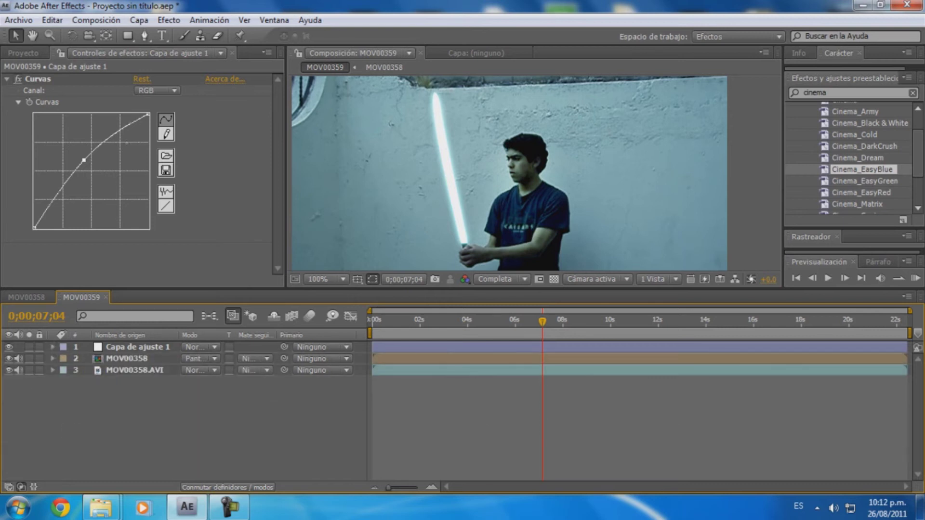
Adjust the Azul channel curve in Curvas, then bring it back onto the diagonal
{"action": "left_click", "coordinate": [154, 91]}
{"action": "left_click", "coordinate": [168, 138]}
{"action": "left_click_drag", "start_coordinate": [91, 173], "coordinate": [87, 169]}
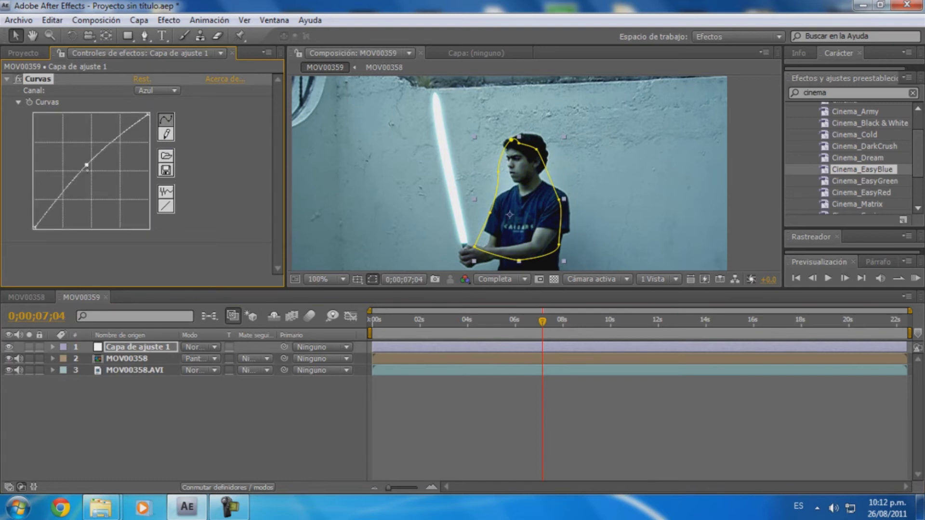
{"action": "left_click_drag", "start_coordinate": [86, 166], "coordinate": [89, 170]}
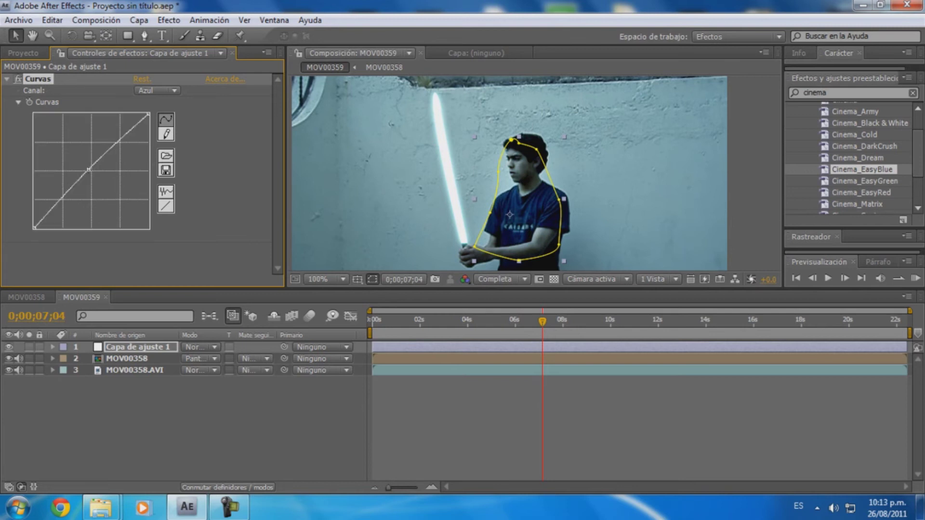
{"action": "left_click", "coordinate": [149, 412]}
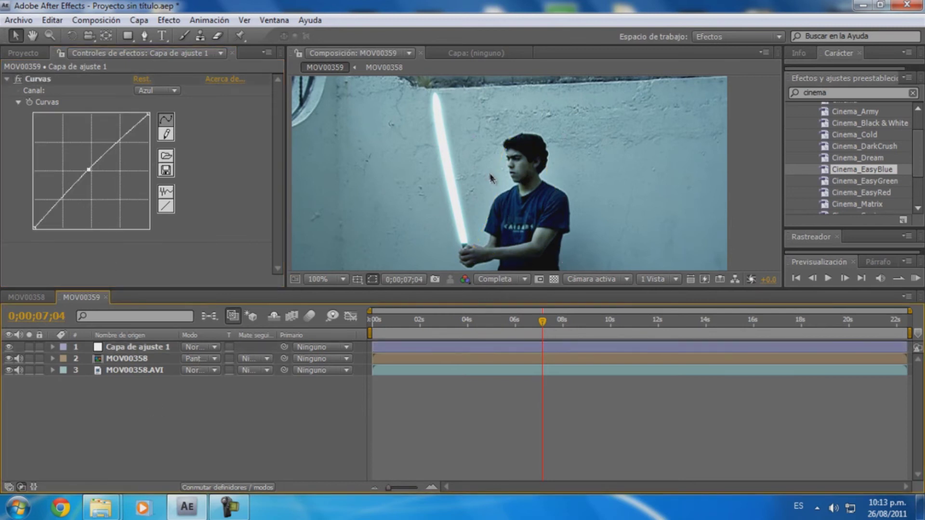
Toggle Capa de ajuste 1 off and on to compare, then inspect the boy's shirt up close
{"action": "left_click", "coordinate": [7, 349]}
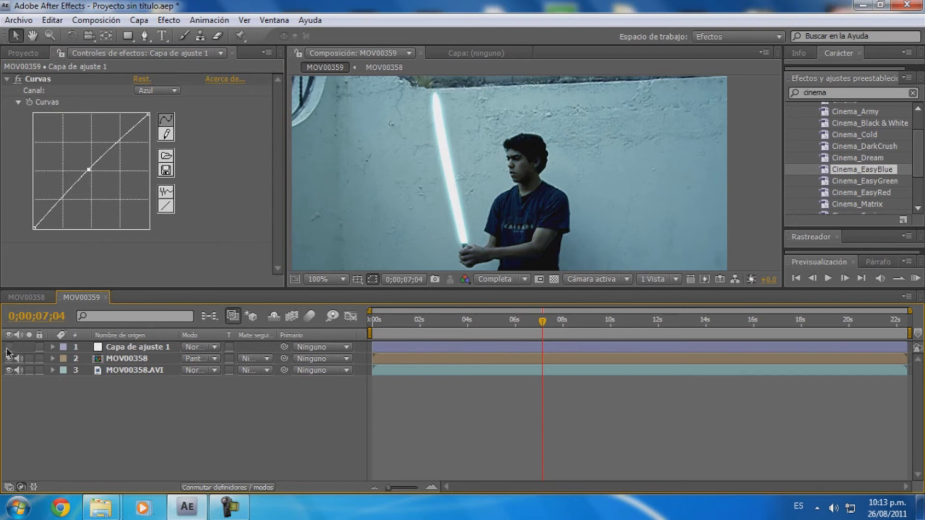
{"action": "left_click", "coordinate": [7, 349]}
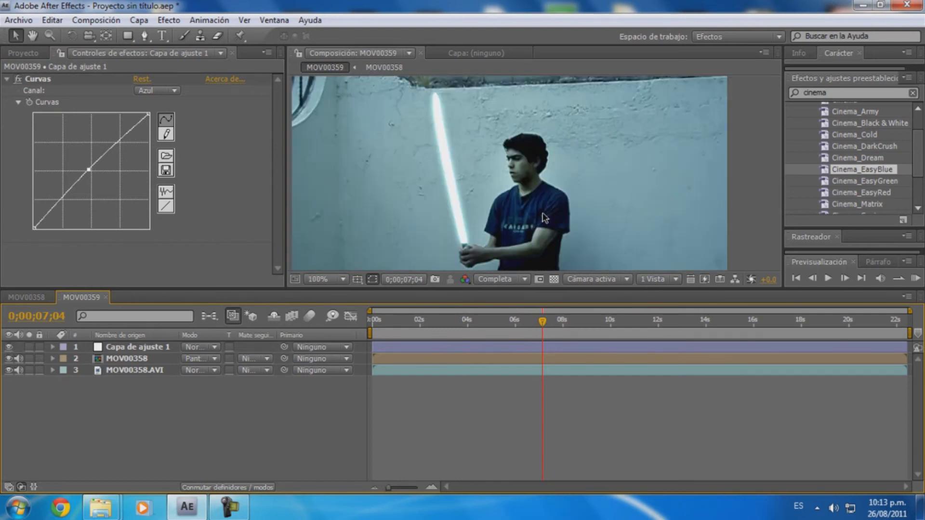
{"action": "left_click", "coordinate": [32, 35]}
{"action": "scroll", "coordinate": [511, 159], "scroll_direction": "up", "scroll_amount": 1}
{"action": "mouse_move", "coordinate": [509, 153]}
{"action": "left_mouse_down"}
{"action": "mouse_move", "coordinate": [528, 119]}
{"action": "mouse_move", "coordinate": [526, 182]}
{"action": "mouse_move", "coordinate": [547, 181]}
{"action": "left_mouse_up"}
{"action": "scroll", "coordinate": [547, 189], "scroll_direction": "down", "scroll_amount": 1}
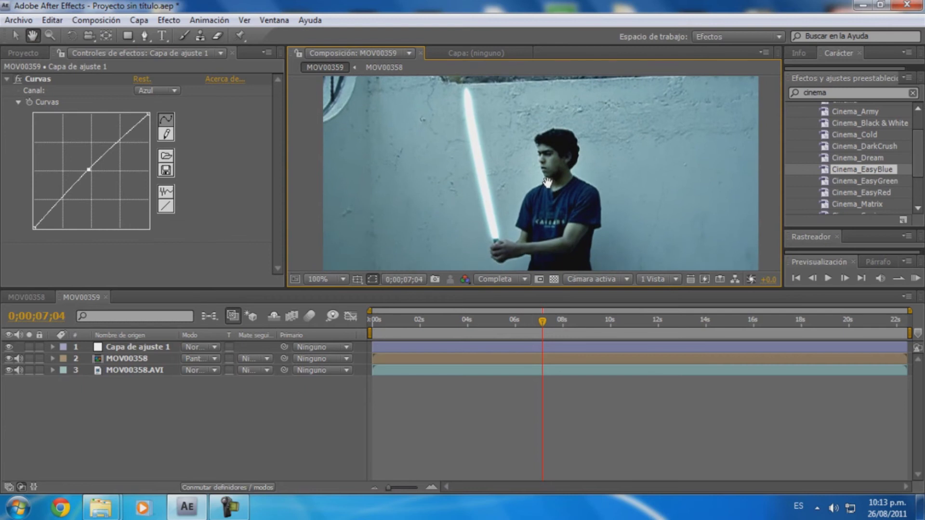
{"action": "left_click", "coordinate": [16, 35]}
{"action": "mouse_move", "coordinate": [101, 507]}
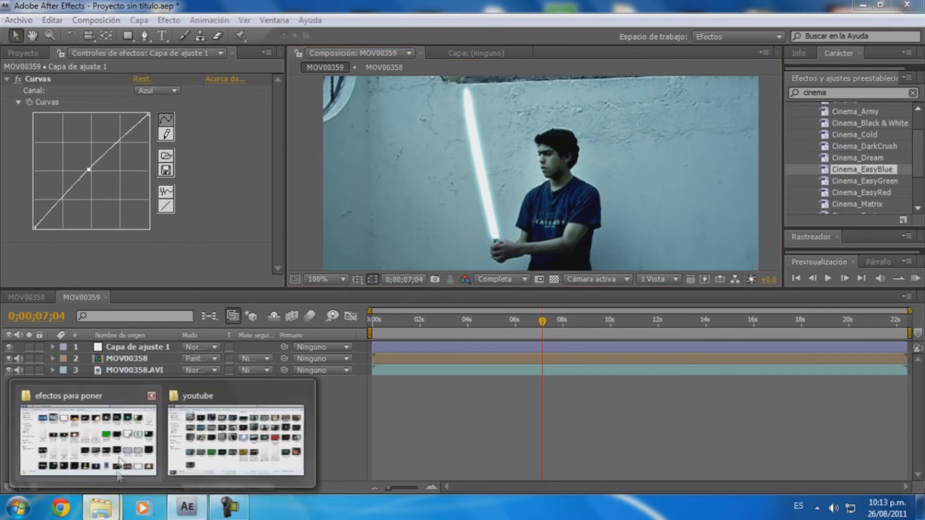
{"action": "left_click", "coordinate": [229, 453]}
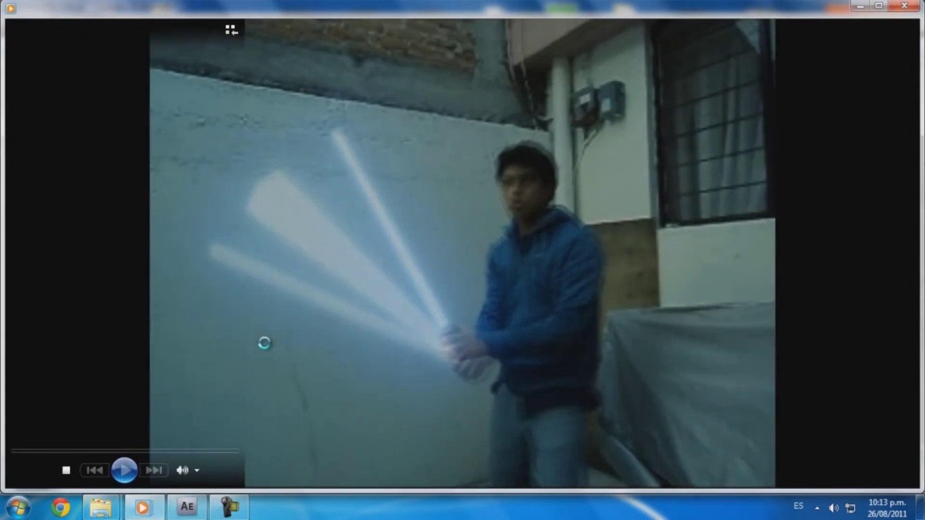
{"action": "left_click", "coordinate": [459, 478]}
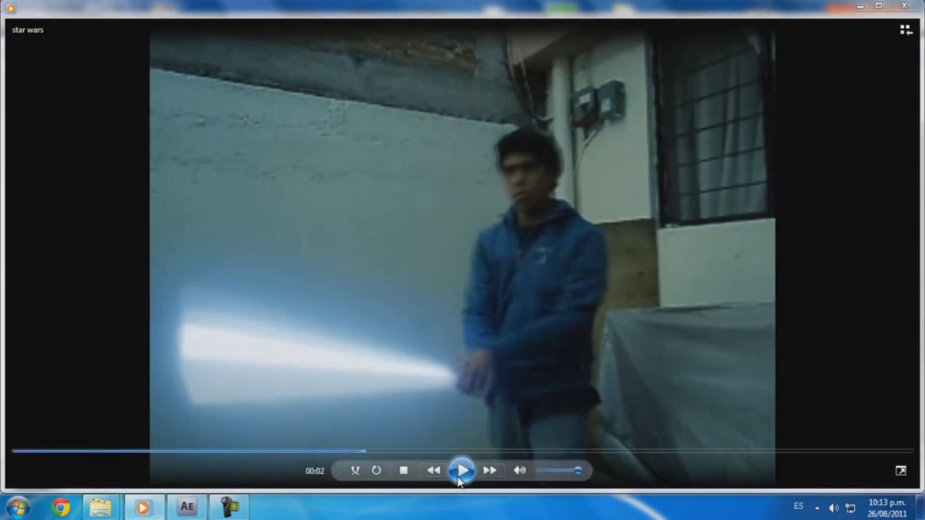
{"action": "left_click", "coordinate": [460, 477]}
{"action": "left_click", "coordinate": [461, 477]}
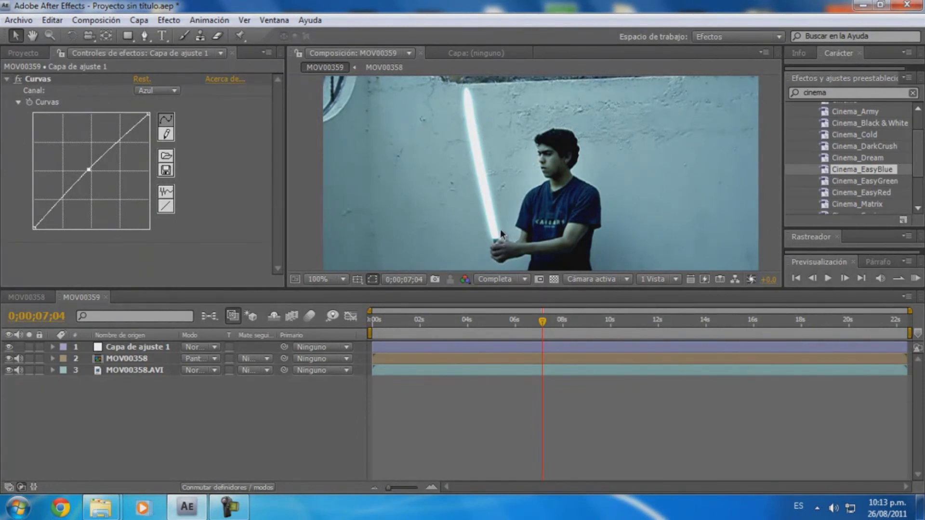
Add a new solid coloured 040404 on top of the composition
{"action": "right_click", "coordinate": [152, 403]}
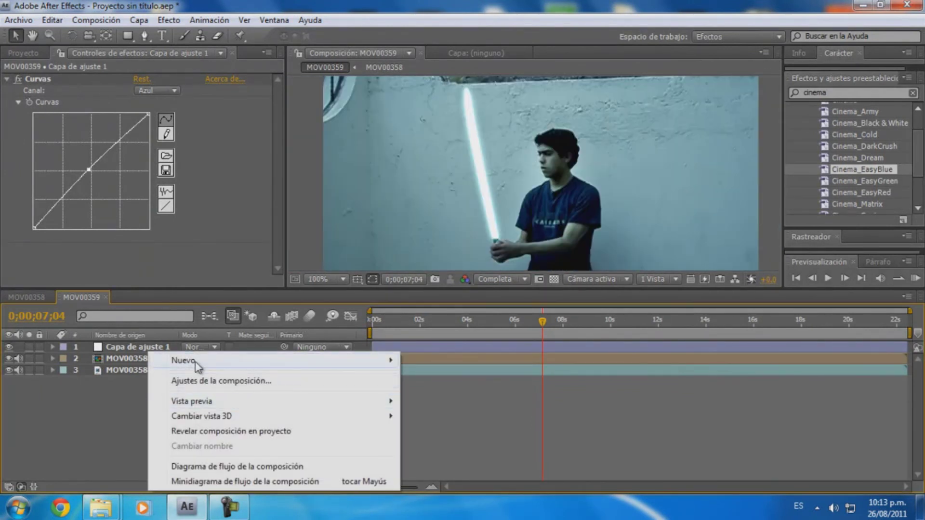
{"action": "mouse_move", "coordinate": [195, 362]}
{"action": "left_click", "coordinate": [429, 395]}
{"action": "left_click", "coordinate": [568, 329]}
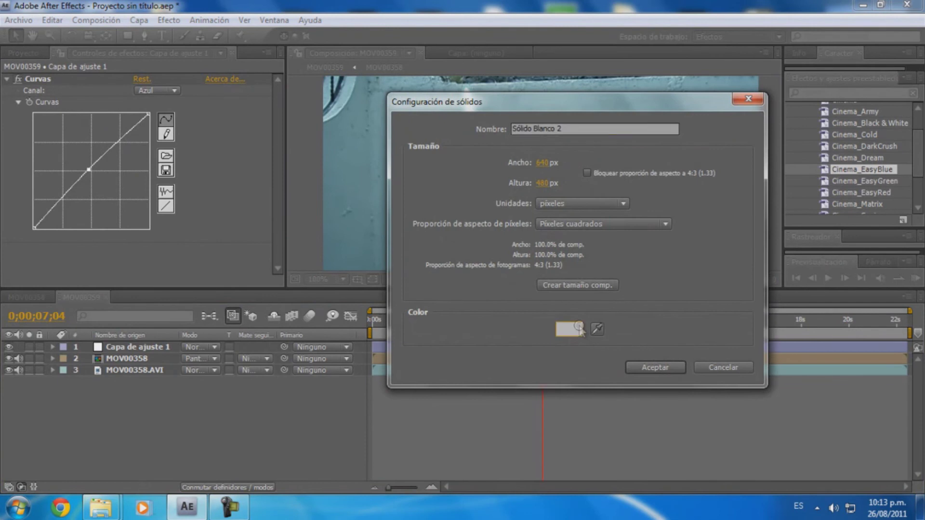
{"action": "left_click", "coordinate": [482, 453]}
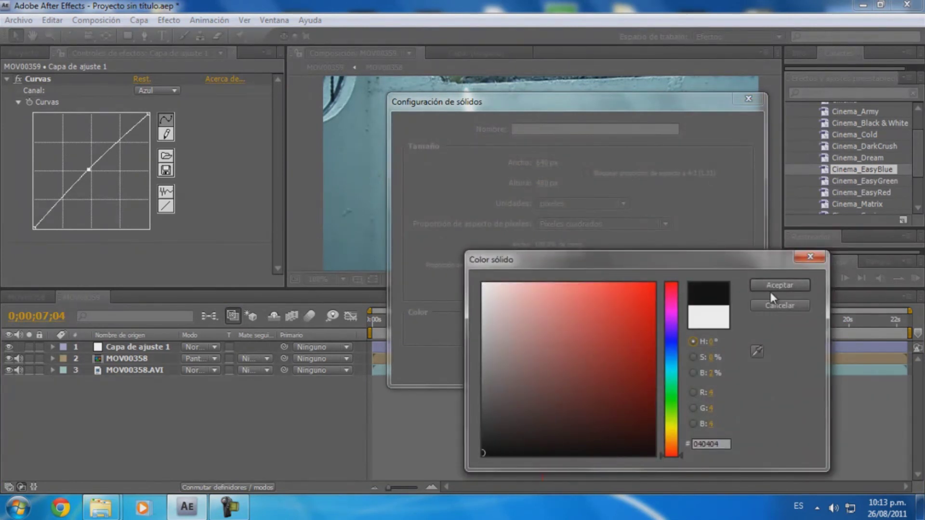
{"action": "left_click", "coordinate": [776, 284]}
{"action": "left_click", "coordinate": [651, 367]}
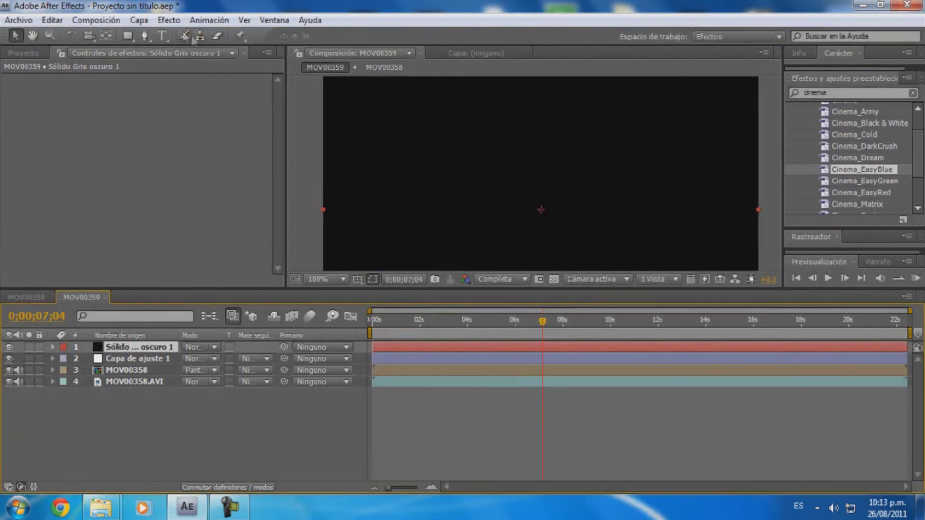
Apply Video Copilot's Optical Flares effect to the dark solid
{"action": "left_click", "coordinate": [169, 19]}
{"action": "mouse_move", "coordinate": [390, 77]}
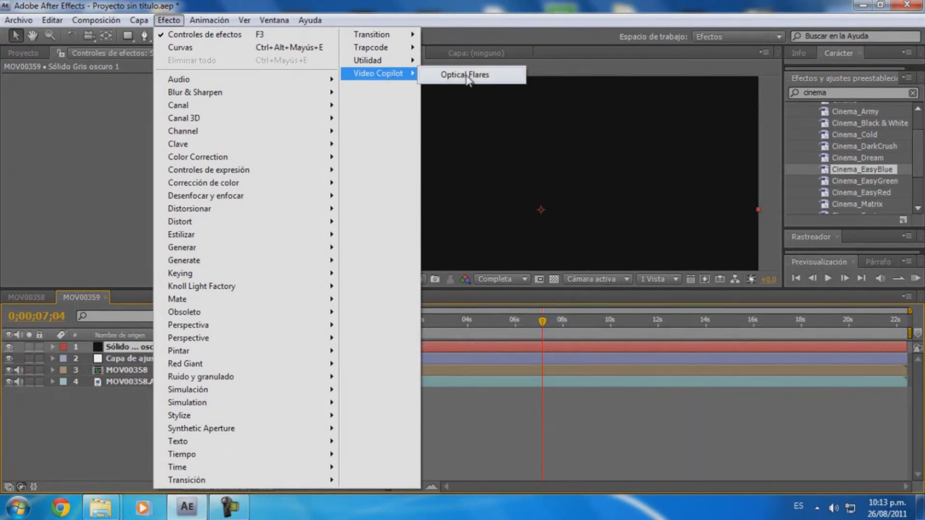
{"action": "left_click", "coordinate": [471, 77]}
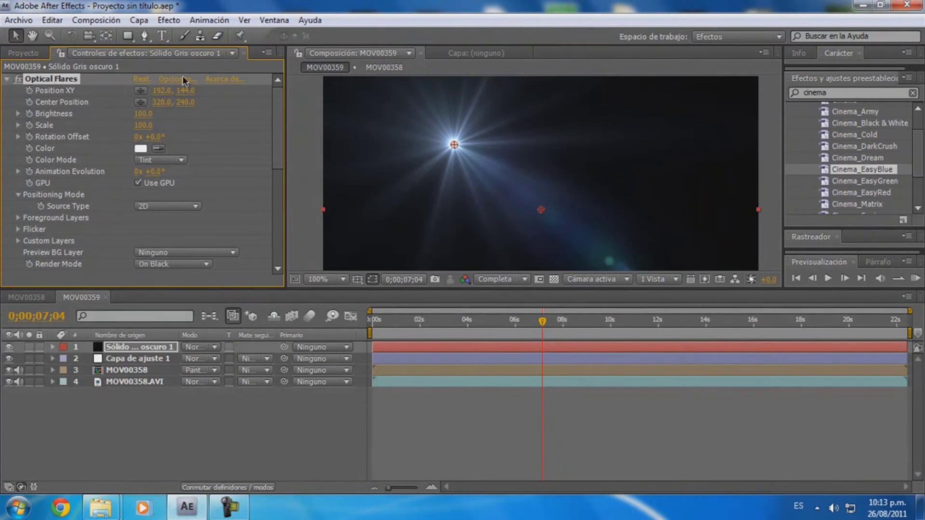
Open the Optical Flares preset library and load the Motion Graphics preset Cool Flare
{"action": "left_click", "coordinate": [184, 80]}
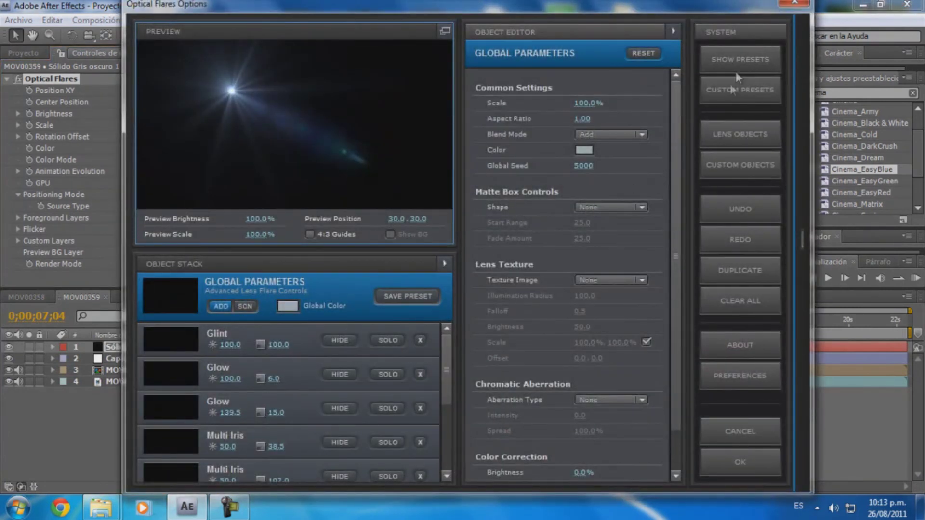
{"action": "left_click", "coordinate": [736, 75]}
{"action": "left_click", "coordinate": [589, 141]}
{"action": "left_click", "coordinate": [546, 82]}
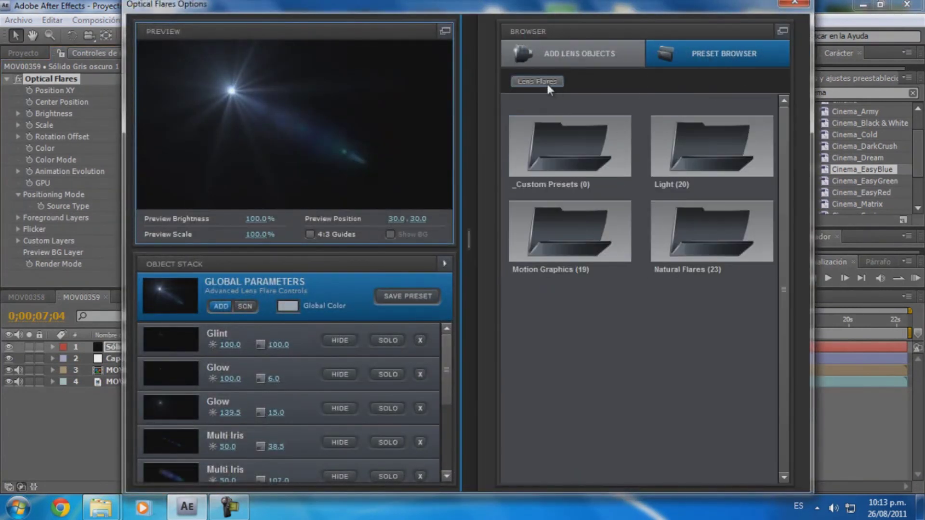
{"action": "left_click", "coordinate": [705, 151]}
{"action": "scroll", "coordinate": [712, 403], "scroll_direction": "down", "scroll_amount": 5}
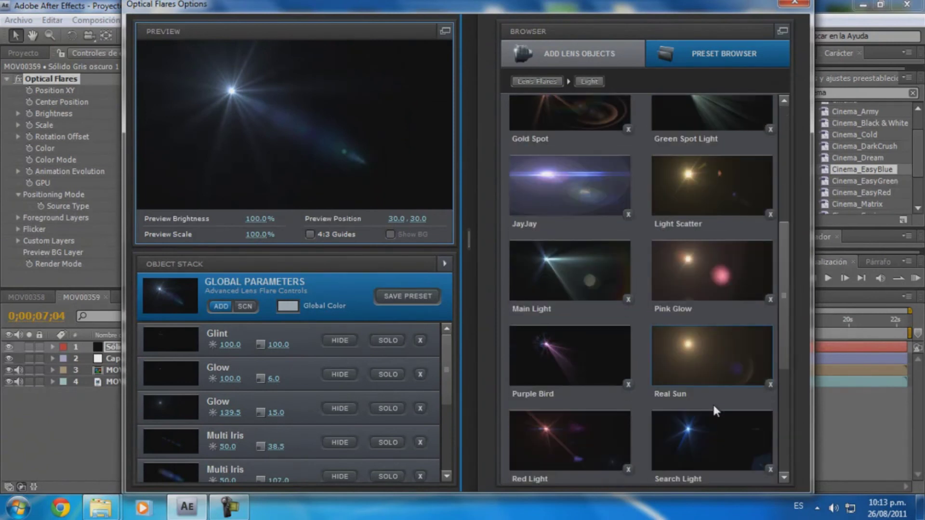
{"action": "scroll", "coordinate": [713, 403], "scroll_direction": "up", "scroll_amount": 5}
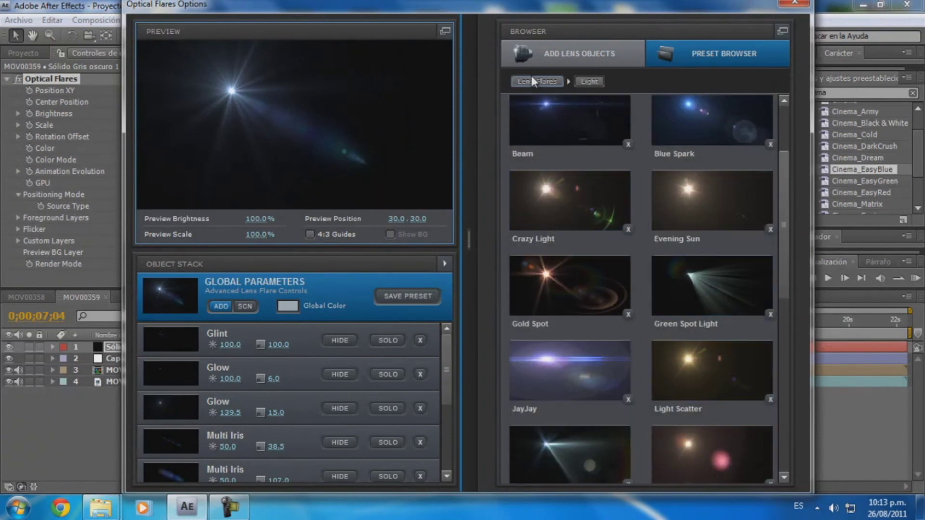
{"action": "left_click", "coordinate": [536, 81]}
{"action": "left_click", "coordinate": [578, 164]}
{"action": "scroll", "coordinate": [621, 330], "scroll_direction": "down", "scroll_amount": 1}
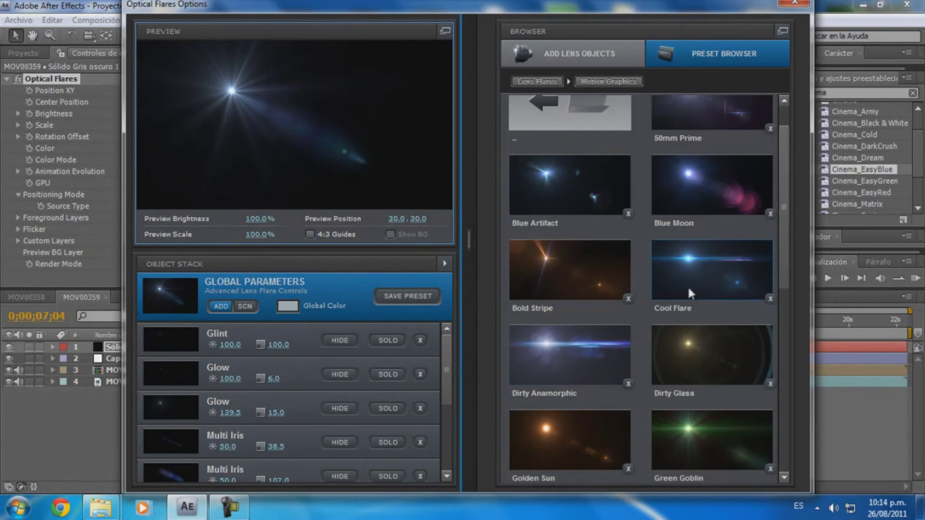
{"action": "left_click", "coordinate": [699, 282]}
Load a different flare preset and set the flare's Global Color to cyan
{"action": "scroll", "coordinate": [683, 299], "scroll_direction": "down", "scroll_amount": 5}
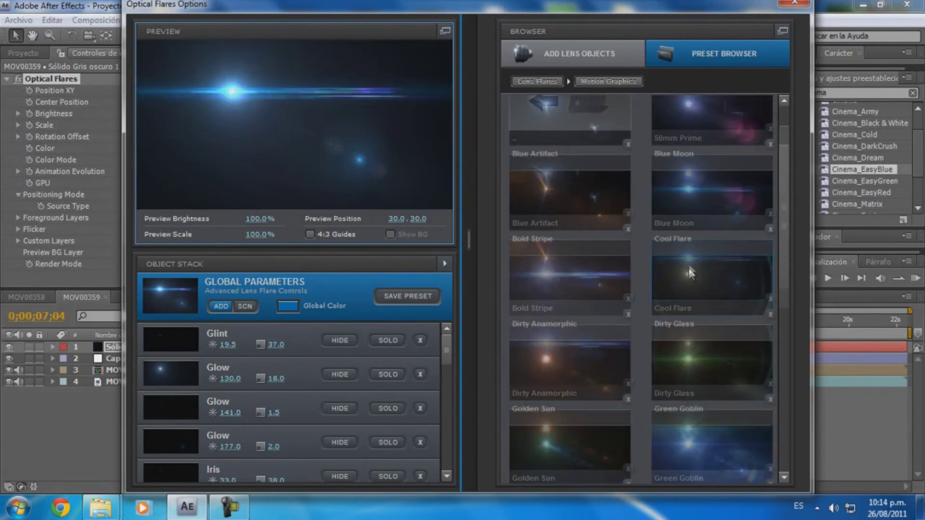
{"action": "scroll", "coordinate": [689, 356], "scroll_direction": "down", "scroll_amount": 3}
{"action": "double_click", "coordinate": [707, 319]}
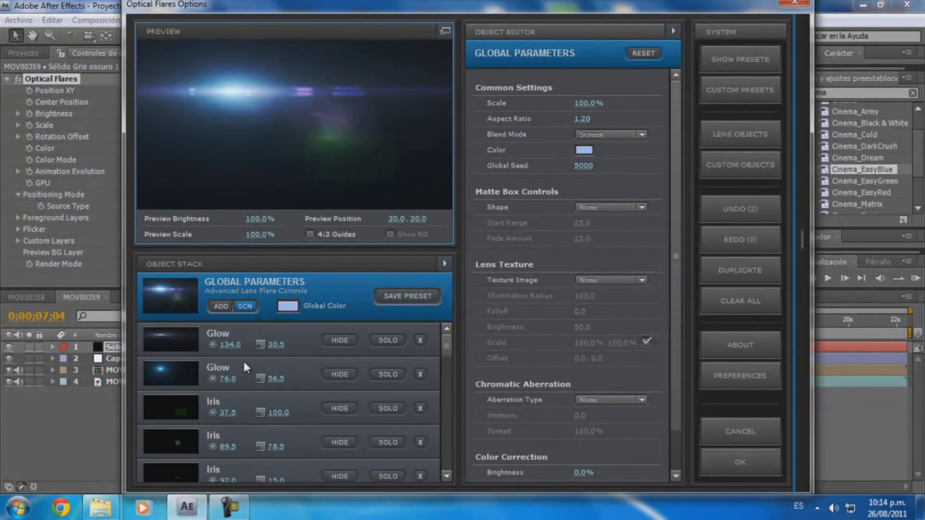
{"action": "left_click", "coordinate": [287, 306]}
{"action": "left_click_drag", "start_coordinate": [351, 294], "coordinate": [350, 314]}
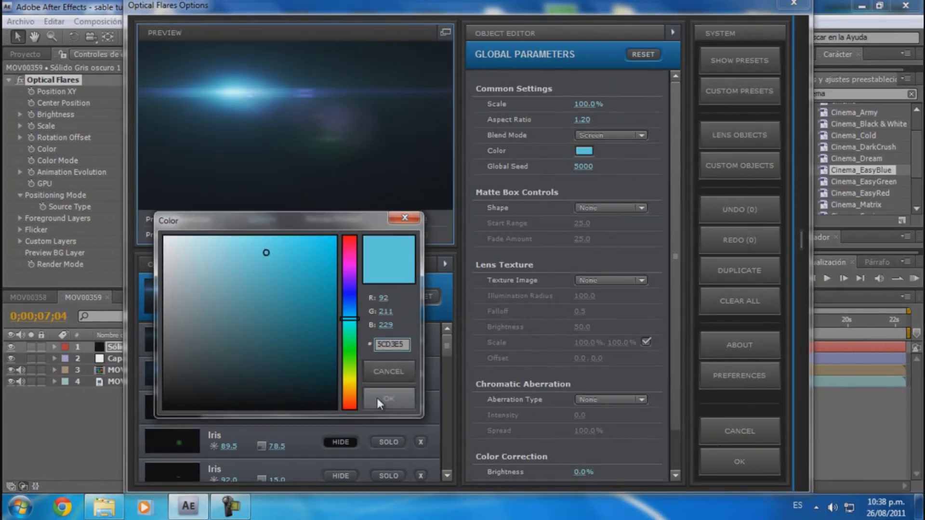
{"action": "left_click", "coordinate": [377, 396]}
{"action": "mouse_move", "coordinate": [446, 351]}
{"action": "left_mouse_down"}
{"action": "mouse_move", "coordinate": [449, 397]}
{"action": "mouse_move", "coordinate": [449, 352]}
{"action": "left_mouse_up"}
Change an Iris element's Color 1 from green to blue and apply the flare settings
{"action": "left_click", "coordinate": [164, 412]}
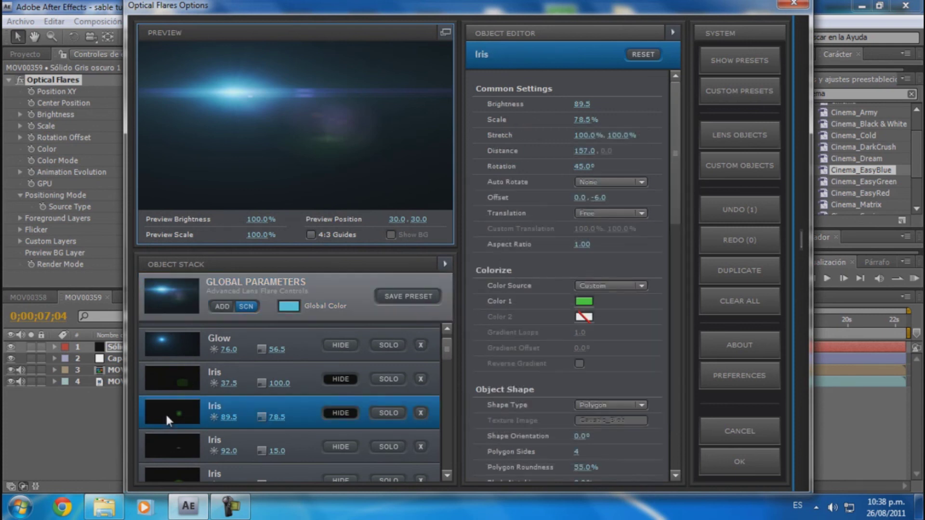
{"action": "scroll", "coordinate": [182, 441], "scroll_direction": "down", "scroll_amount": 1}
{"action": "left_click", "coordinate": [249, 444]}
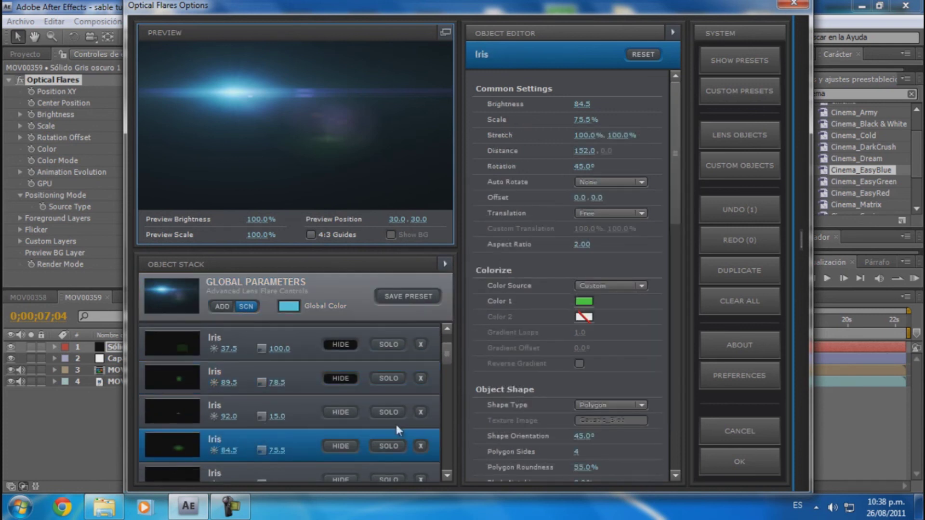
{"action": "left_click", "coordinate": [585, 301]}
{"action": "left_click_drag", "start_coordinate": [645, 347], "coordinate": [650, 300]}
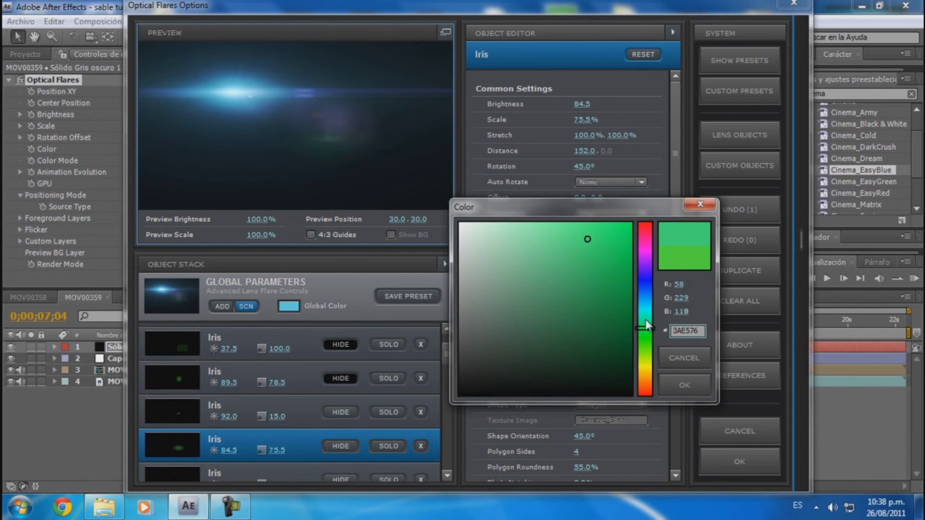
{"action": "left_click", "coordinate": [677, 379]}
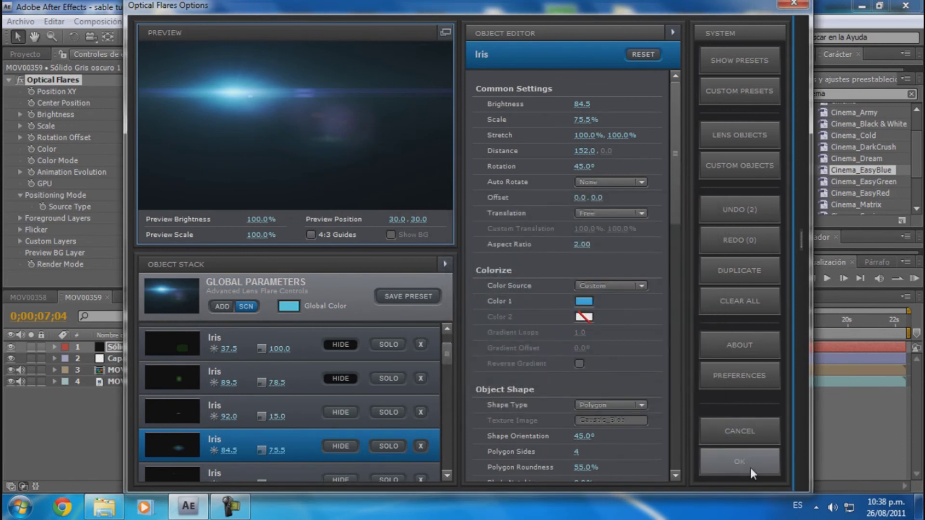
{"action": "left_click", "coordinate": [750, 466]}
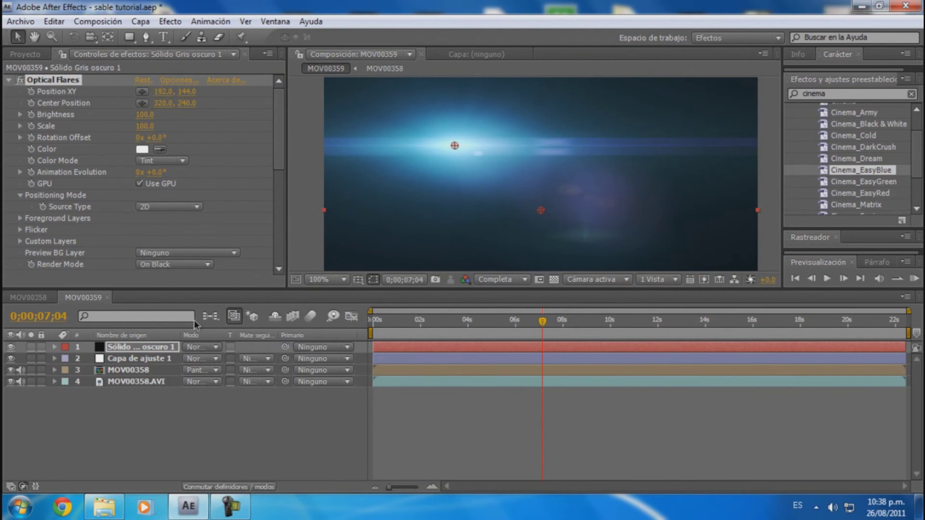
Save the project and set the flare layer's blend mode to Pantalla (Screen)
{"action": "left_click", "coordinate": [20, 21]}
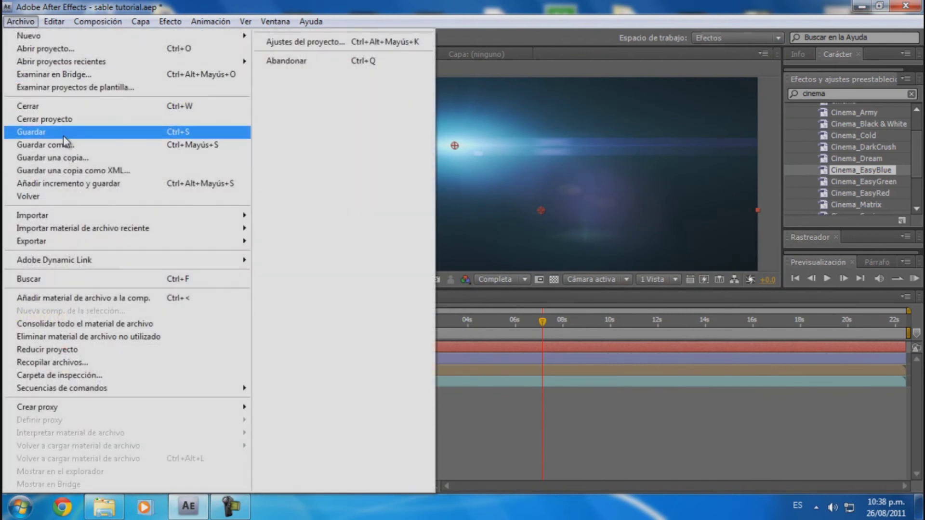
{"action": "left_click", "coordinate": [63, 131]}
{"action": "left_click", "coordinate": [207, 347]}
{"action": "left_click", "coordinate": [230, 219]}
Centre the lens flare on the saber hilt at Position 254.0, 282.0
{"action": "mouse_move", "coordinate": [454, 147]}
{"action": "left_mouse_down"}
{"action": "mouse_move", "coordinate": [493, 236]}
{"action": "mouse_move", "coordinate": [504, 196]}
{"action": "mouse_move", "coordinate": [496, 191]}
{"action": "left_mouse_up"}
{"action": "key", "text": "h"}
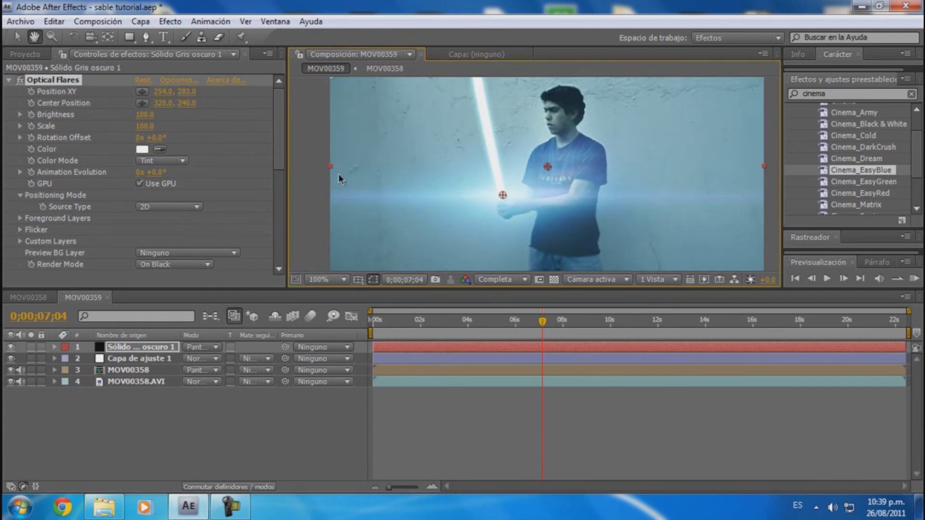
{"action": "left_click", "coordinate": [17, 36]}
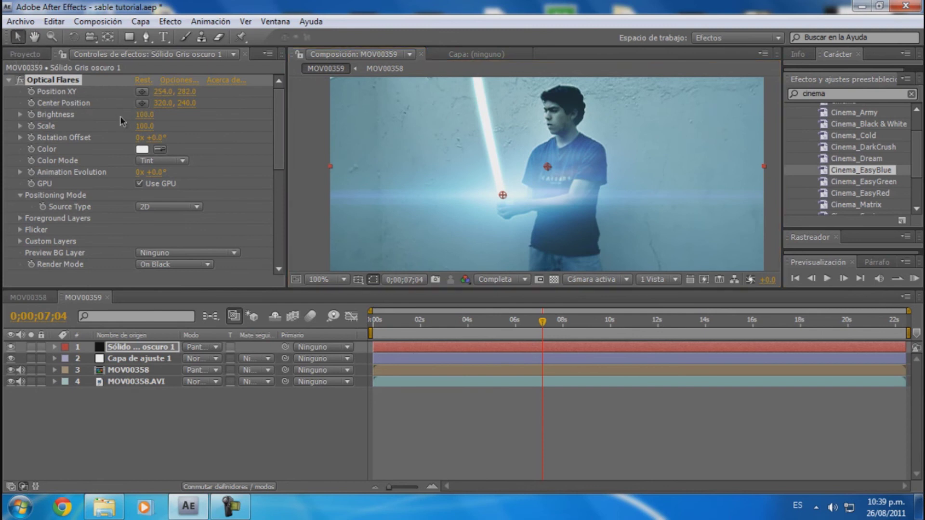
{"action": "left_click_drag", "start_coordinate": [144, 117], "coordinate": [142, 126]}
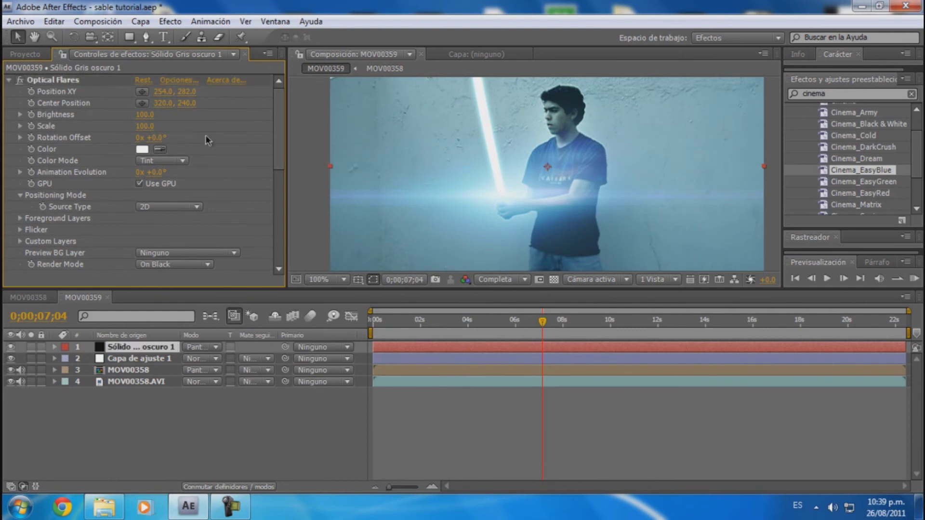
Set the Optical Flares Scale and Brightness to 90 each
{"action": "left_click", "coordinate": [34, 36]}
{"action": "left_click_drag", "start_coordinate": [494, 191], "coordinate": [495, 199]}
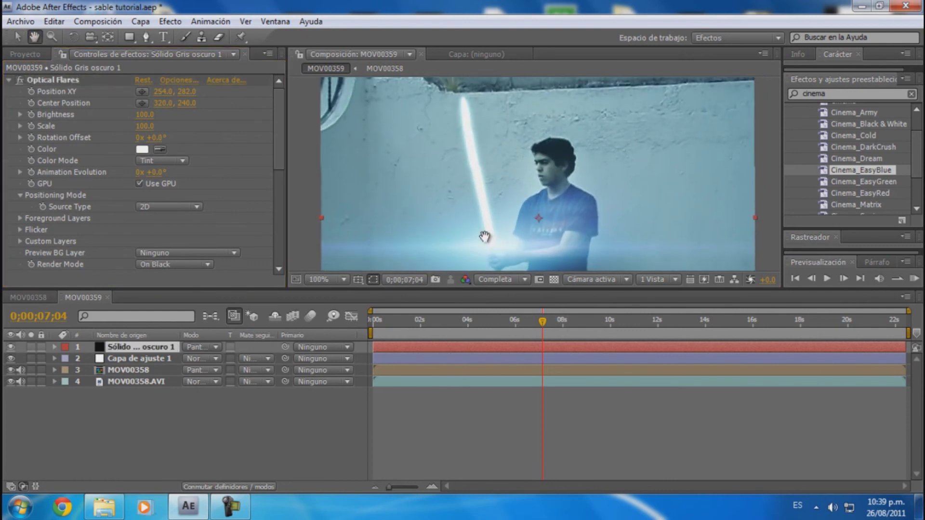
{"action": "scroll", "coordinate": [497, 200], "scroll_direction": "up", "scroll_amount": 1}
{"action": "scroll", "coordinate": [498, 201], "scroll_direction": "down", "scroll_amount": 1}
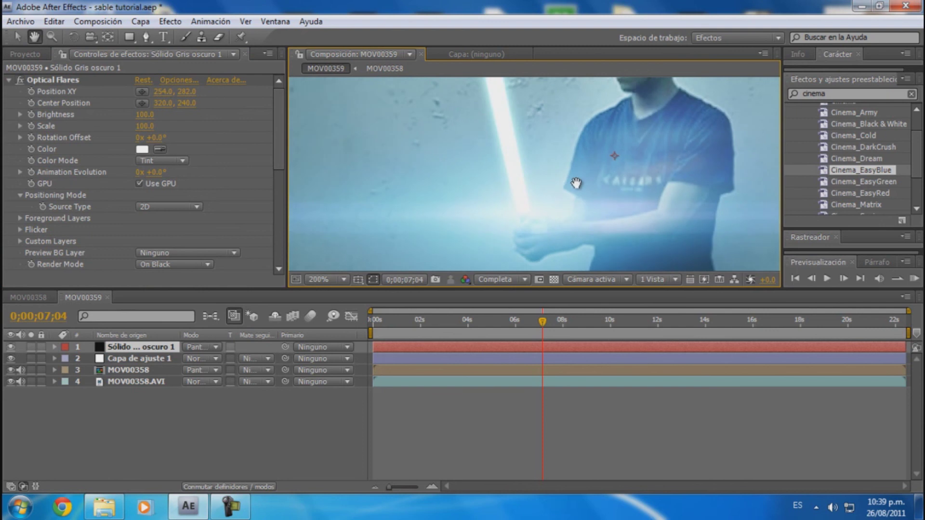
{"action": "left_click", "coordinate": [17, 37]}
{"action": "left_click", "coordinate": [145, 126]}
{"action": "type", "text": "90"}
{"action": "left_click", "coordinate": [241, 181]}
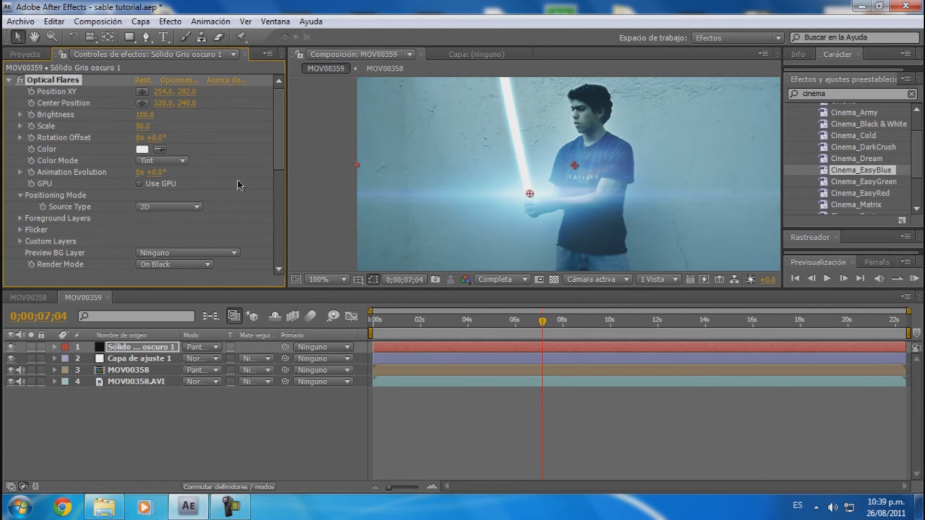
{"action": "left_click", "coordinate": [143, 115]}
{"action": "type", "text": "90"}
{"action": "left_click", "coordinate": [251, 155]}
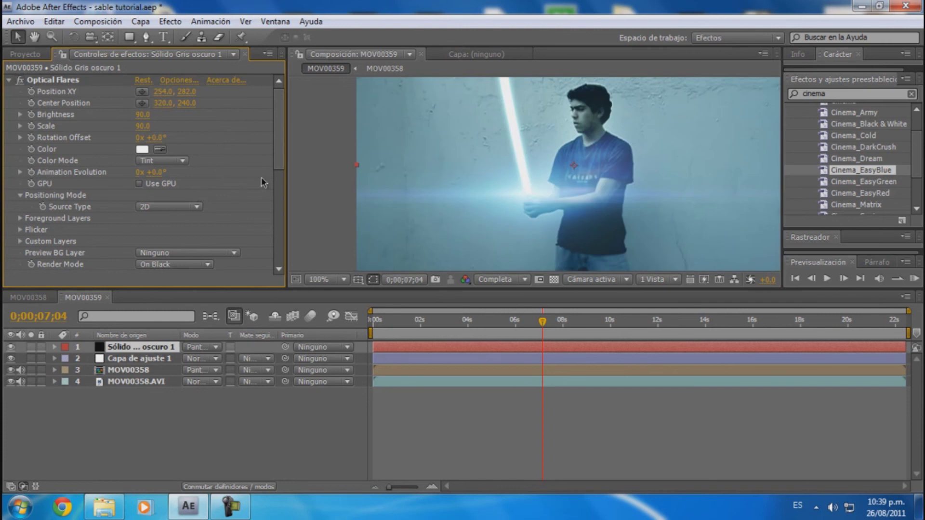
Deselect the flare layer, step back a frame and pan the view to review the flare
{"action": "left_click", "coordinate": [315, 420]}
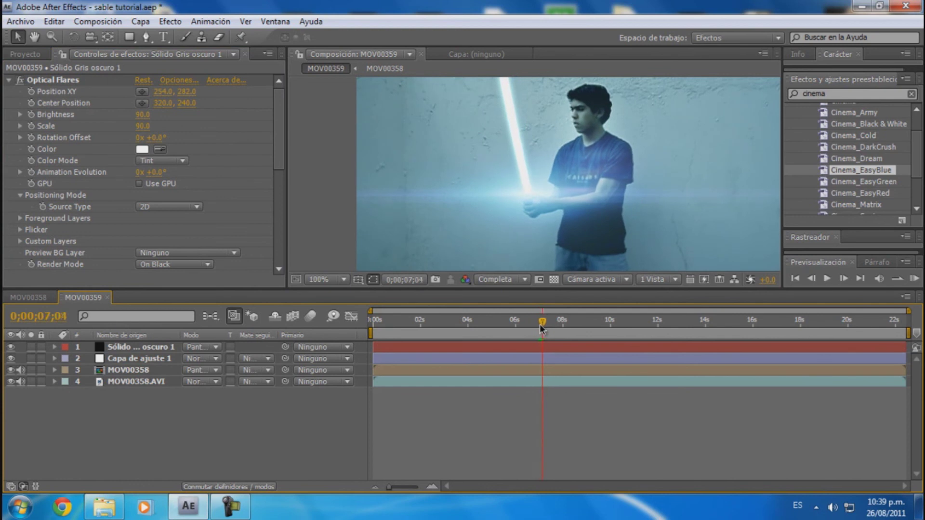
{"action": "left_click_drag", "start_coordinate": [540, 325], "coordinate": [540, 325]}
{"action": "left_click", "coordinate": [34, 36]}
{"action": "left_click_drag", "start_coordinate": [463, 144], "coordinate": [466, 190]}
{"action": "key", "text": "v"}
{"action": "left_click", "coordinate": [201, 347]}
{"action": "left_click", "coordinate": [200, 198]}
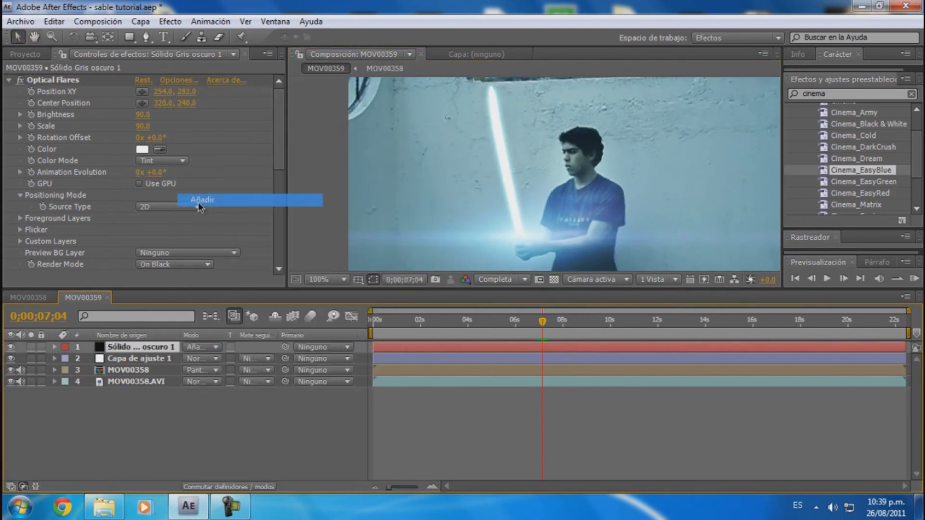
{"action": "left_click", "coordinate": [212, 347]}
{"action": "left_click", "coordinate": [224, 228]}
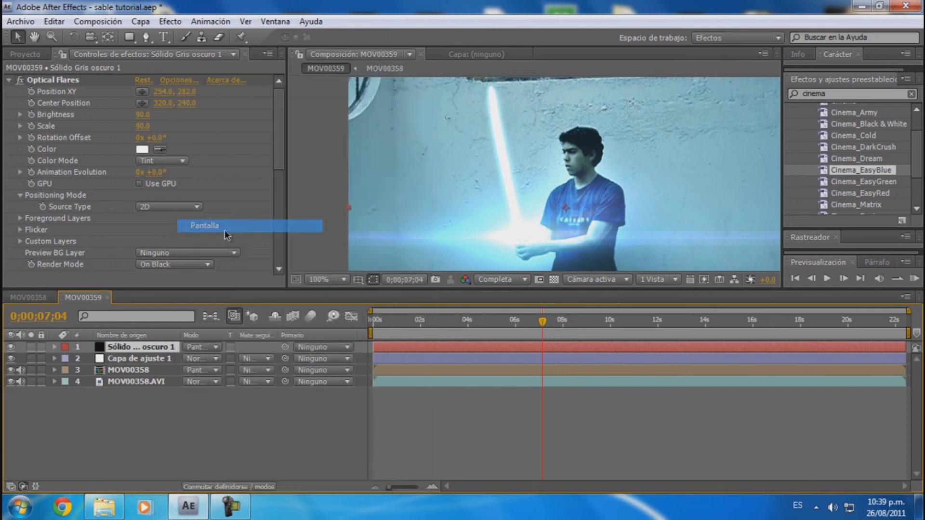
{"action": "left_click", "coordinate": [134, 358]}
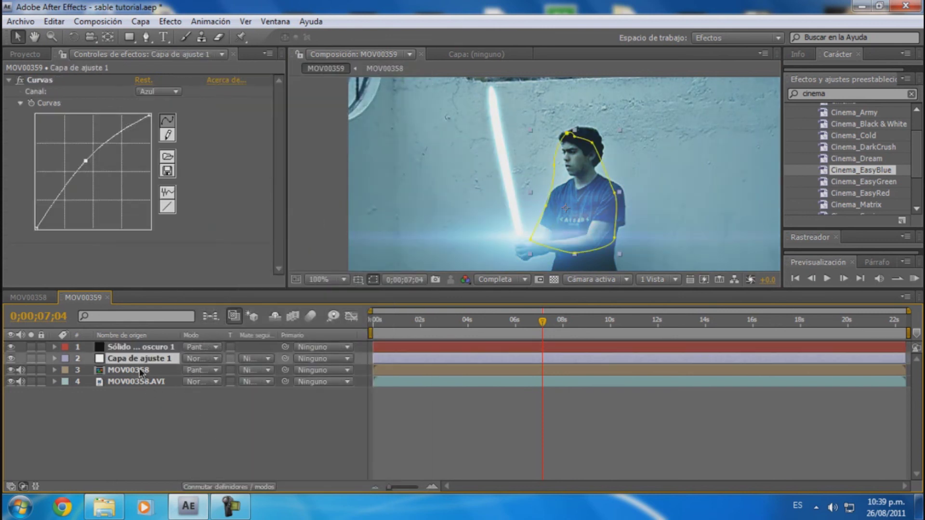
{"action": "left_click", "coordinate": [137, 372]}
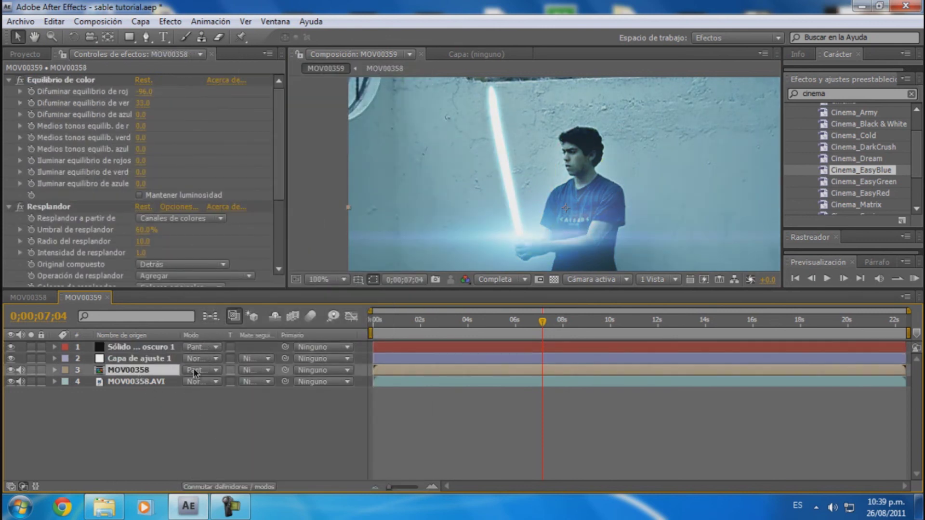
{"action": "left_click", "coordinate": [195, 371]}
{"action": "left_click_drag", "start_coordinate": [221, 205], "coordinate": [229, 361]}
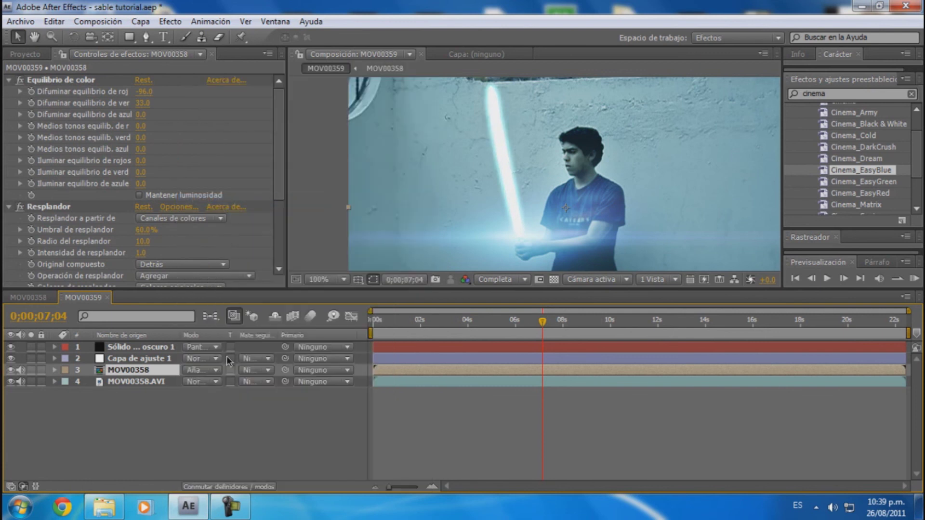
{"action": "left_click", "coordinate": [215, 371]}
{"action": "left_click", "coordinate": [227, 230]}
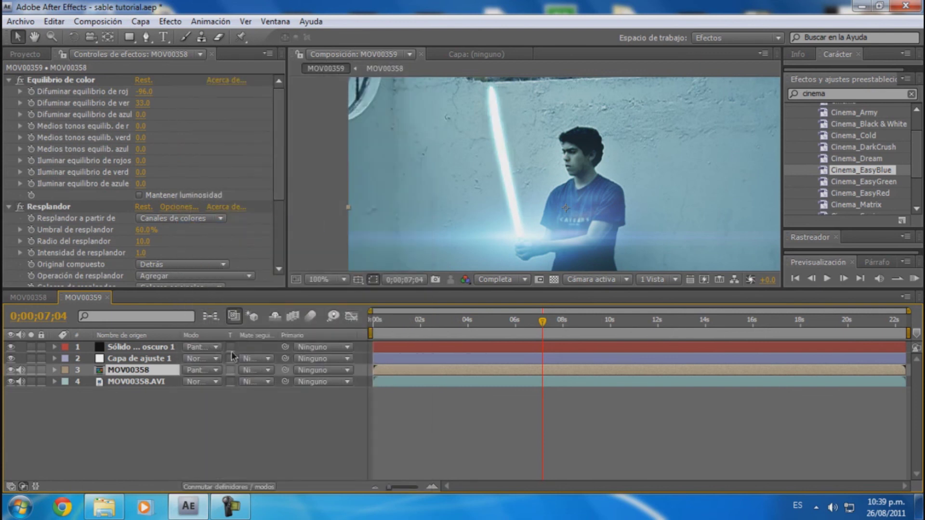
{"action": "left_click", "coordinate": [214, 369]}
{"action": "left_click", "coordinate": [230, 258]}
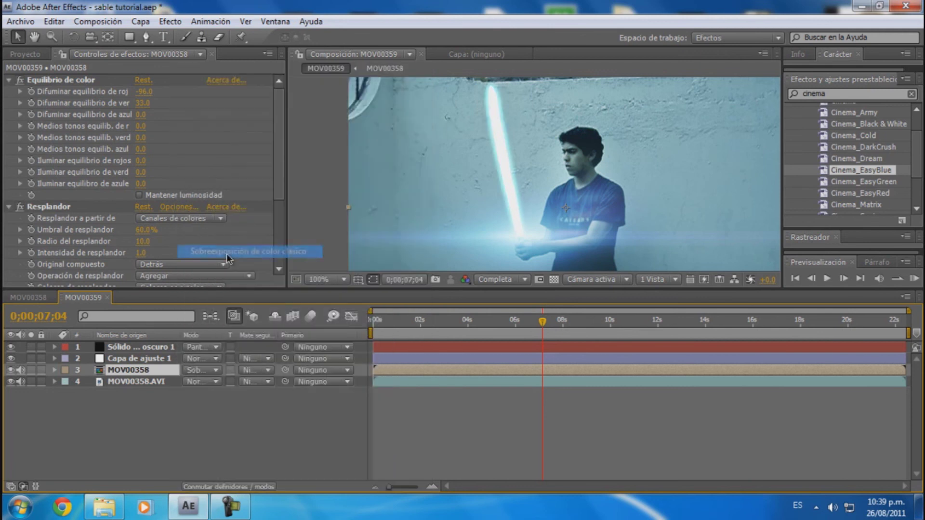
{"action": "left_click", "coordinate": [215, 370]}
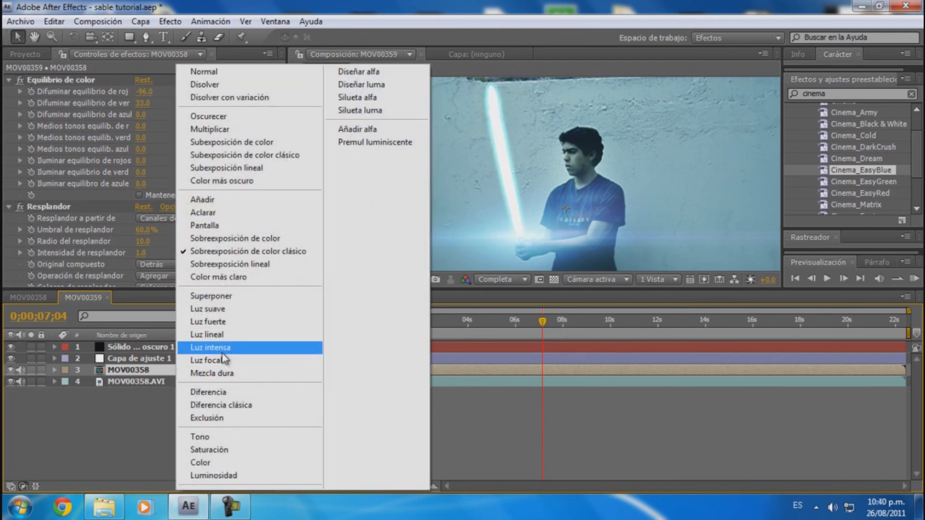
{"action": "left_click", "coordinate": [222, 354]}
{"action": "left_click", "coordinate": [198, 371]}
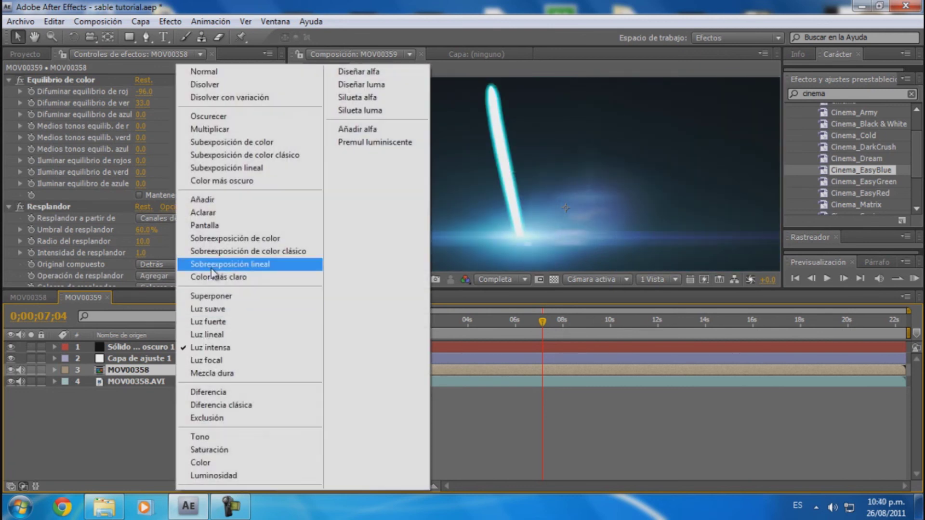
{"action": "left_click", "coordinate": [226, 228]}
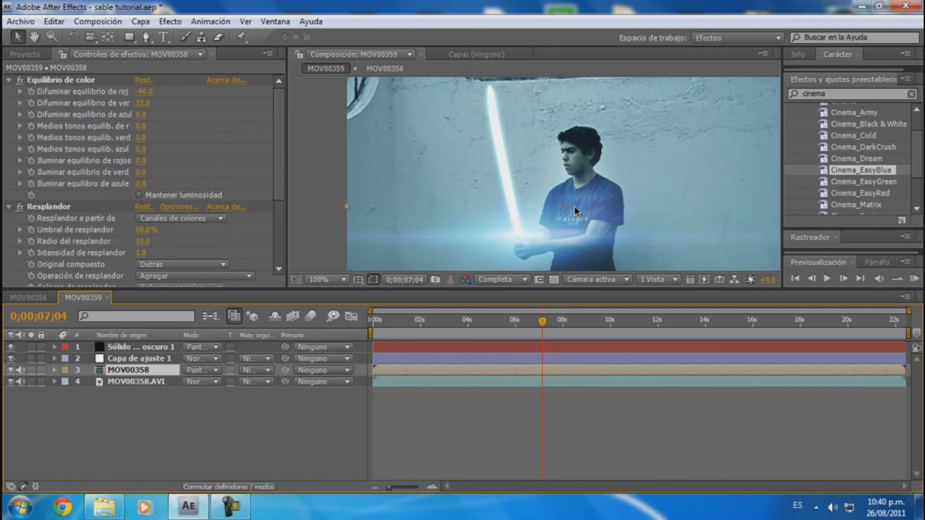
Minimize After Effects and toggle the youtube folder and Camtasia Recorder windows from the taskbar
{"action": "left_click", "coordinate": [861, 6]}
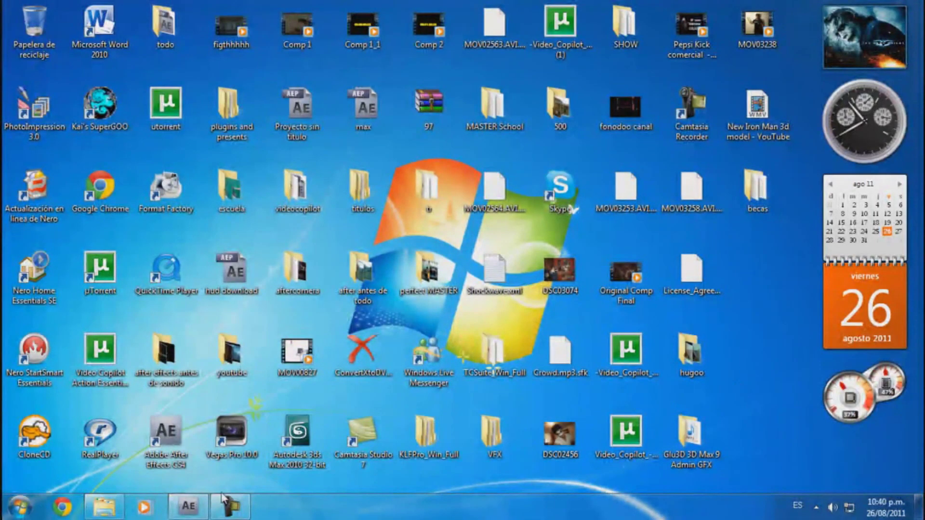
{"action": "left_click", "coordinate": [107, 513]}
{"action": "left_click", "coordinate": [107, 513]}
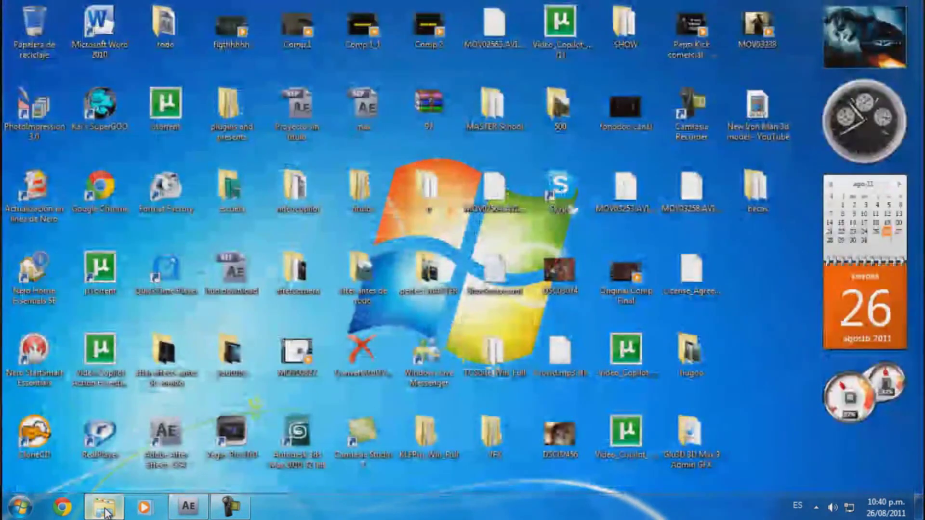
{"action": "left_click", "coordinate": [226, 513]}
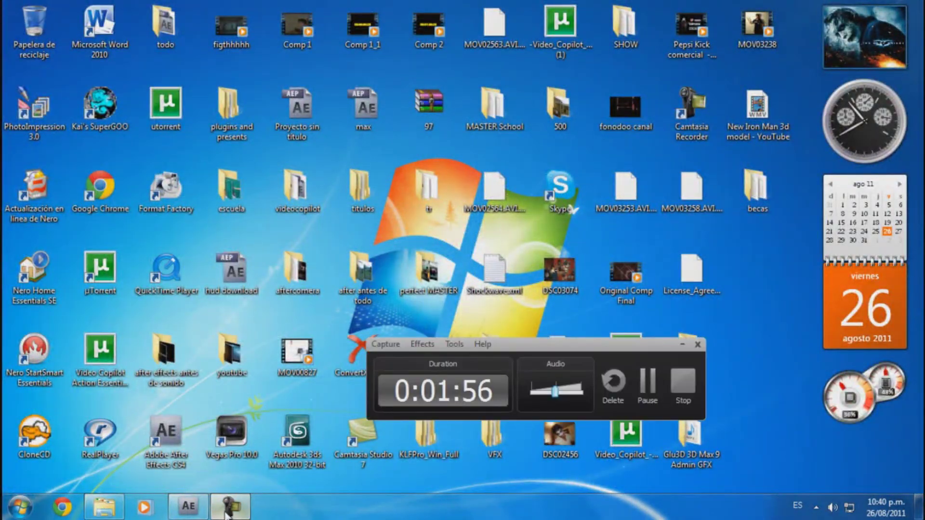
{"action": "left_click", "coordinate": [227, 512]}
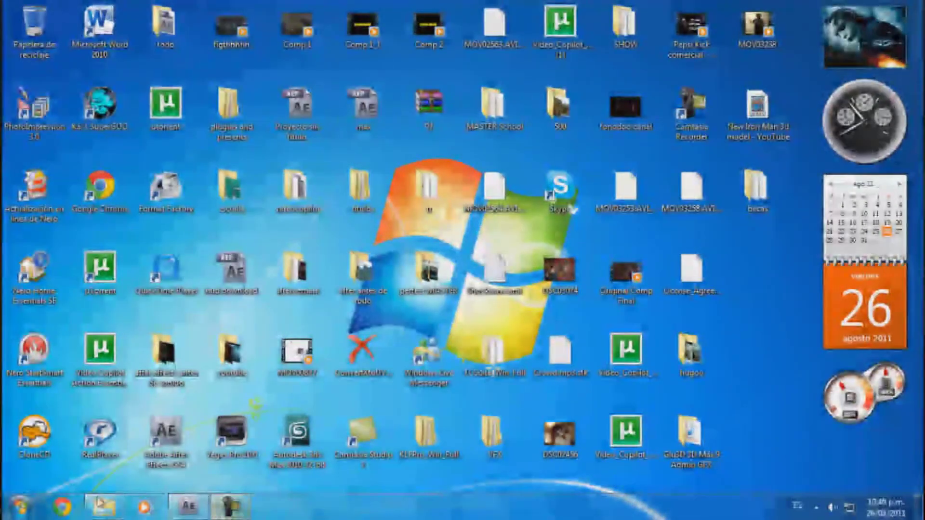
{"action": "left_click", "coordinate": [226, 507]}
{"action": "left_click", "coordinate": [188, 506]}
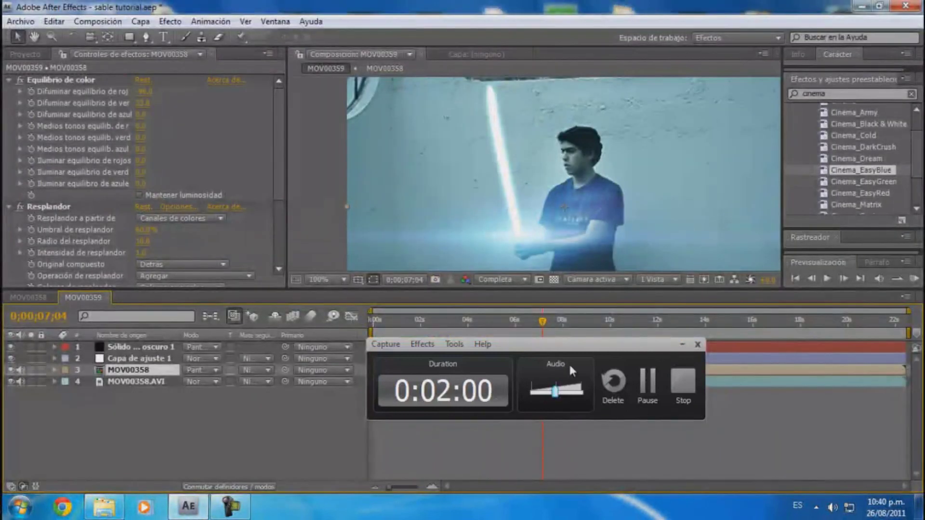
Deselect the MOV00358 layer, then minimize After Effects and show the Camtasia Recorder controls
{"action": "left_click", "coordinate": [697, 344]}
{"action": "scroll", "coordinate": [573, 215], "scroll_direction": "down", "scroll_amount": 1}
{"action": "scroll", "coordinate": [574, 216], "scroll_direction": "up", "scroll_amount": 3}
{"action": "scroll", "coordinate": [573, 222], "scroll_direction": "down", "scroll_amount": 2}
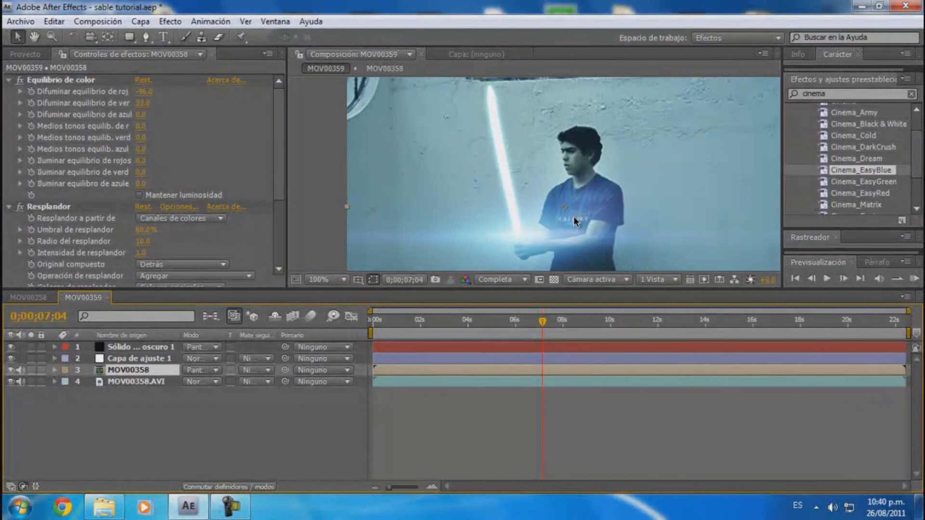
{"action": "left_click", "coordinate": [52, 55]}
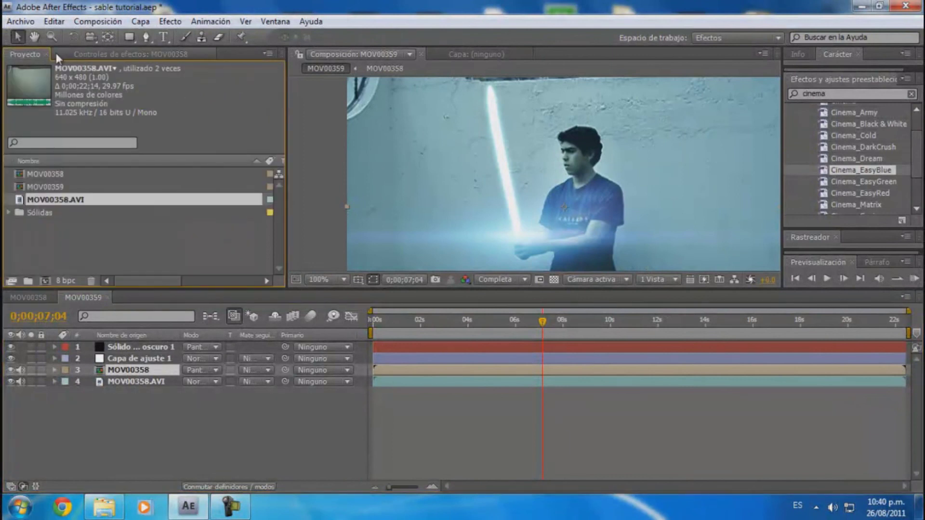
{"action": "left_click", "coordinate": [68, 56]}
{"action": "left_click", "coordinate": [177, 428]}
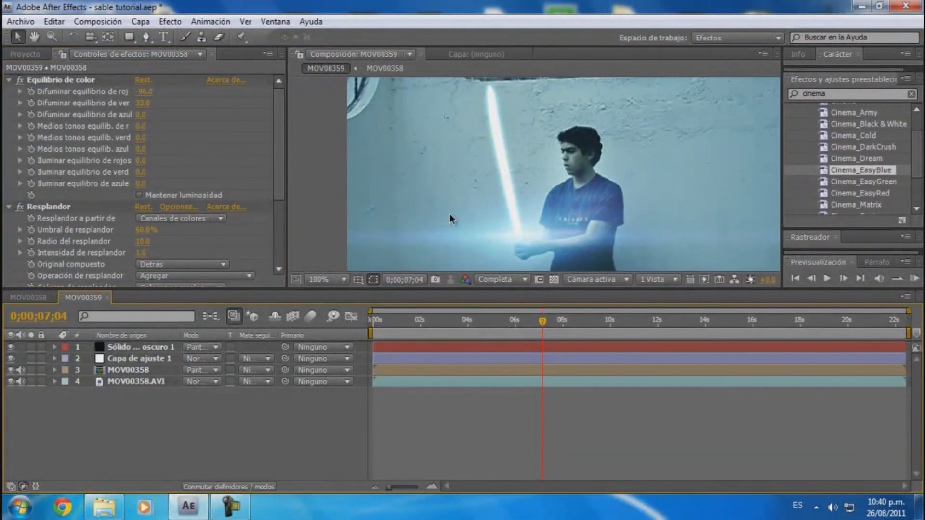
{"action": "left_click", "coordinate": [863, 6]}
{"action": "left_click", "coordinate": [227, 507]}
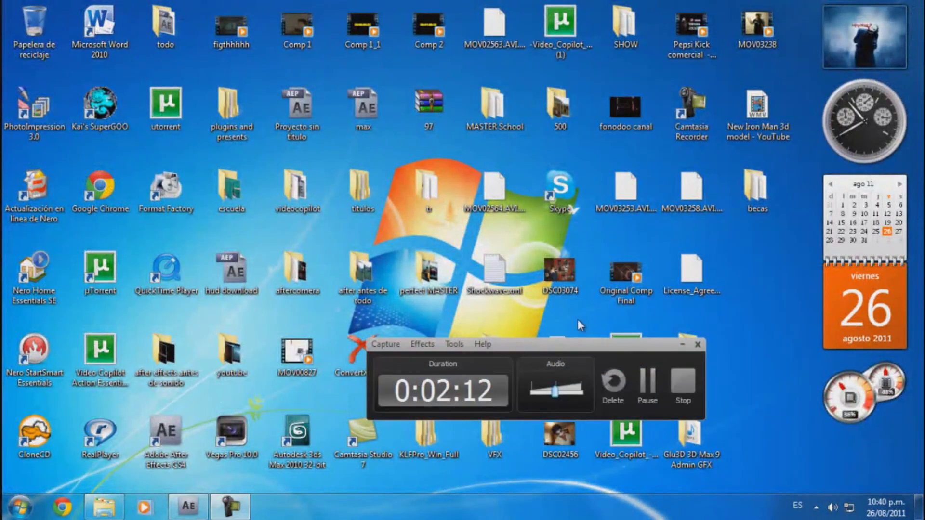